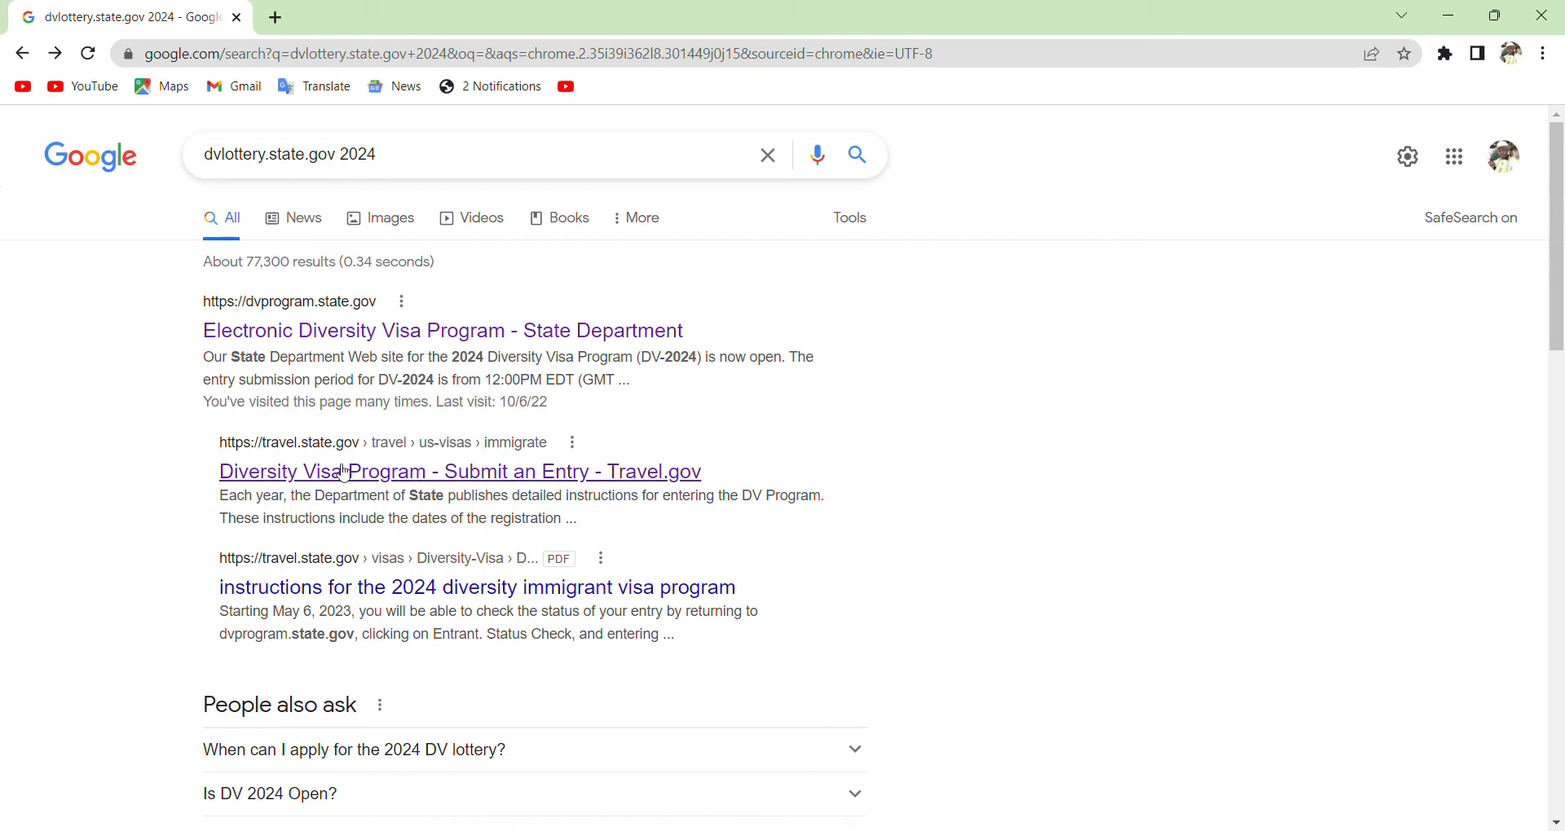
# Open the 'Diversity Visa Program - Submit an Entry - Travel.gov' search result.
pyautogui.click(346, 473)
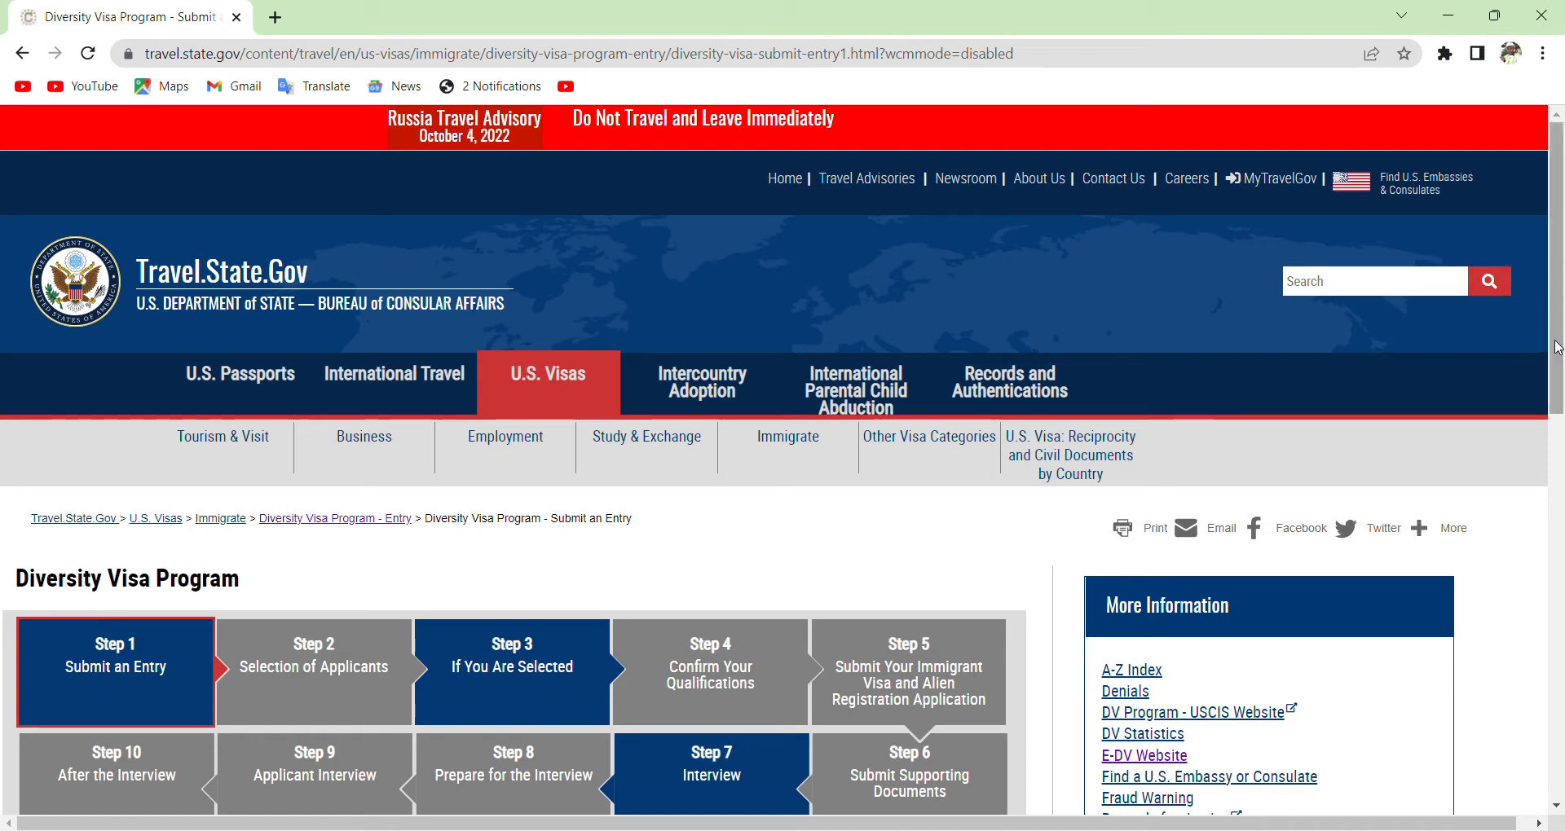
# Follow the Electronic Diversity Visa (E-DV) website link under Submit an Entry.
pyautogui.moveTo(1556, 347); pyautogui.dragTo(1555, 507)
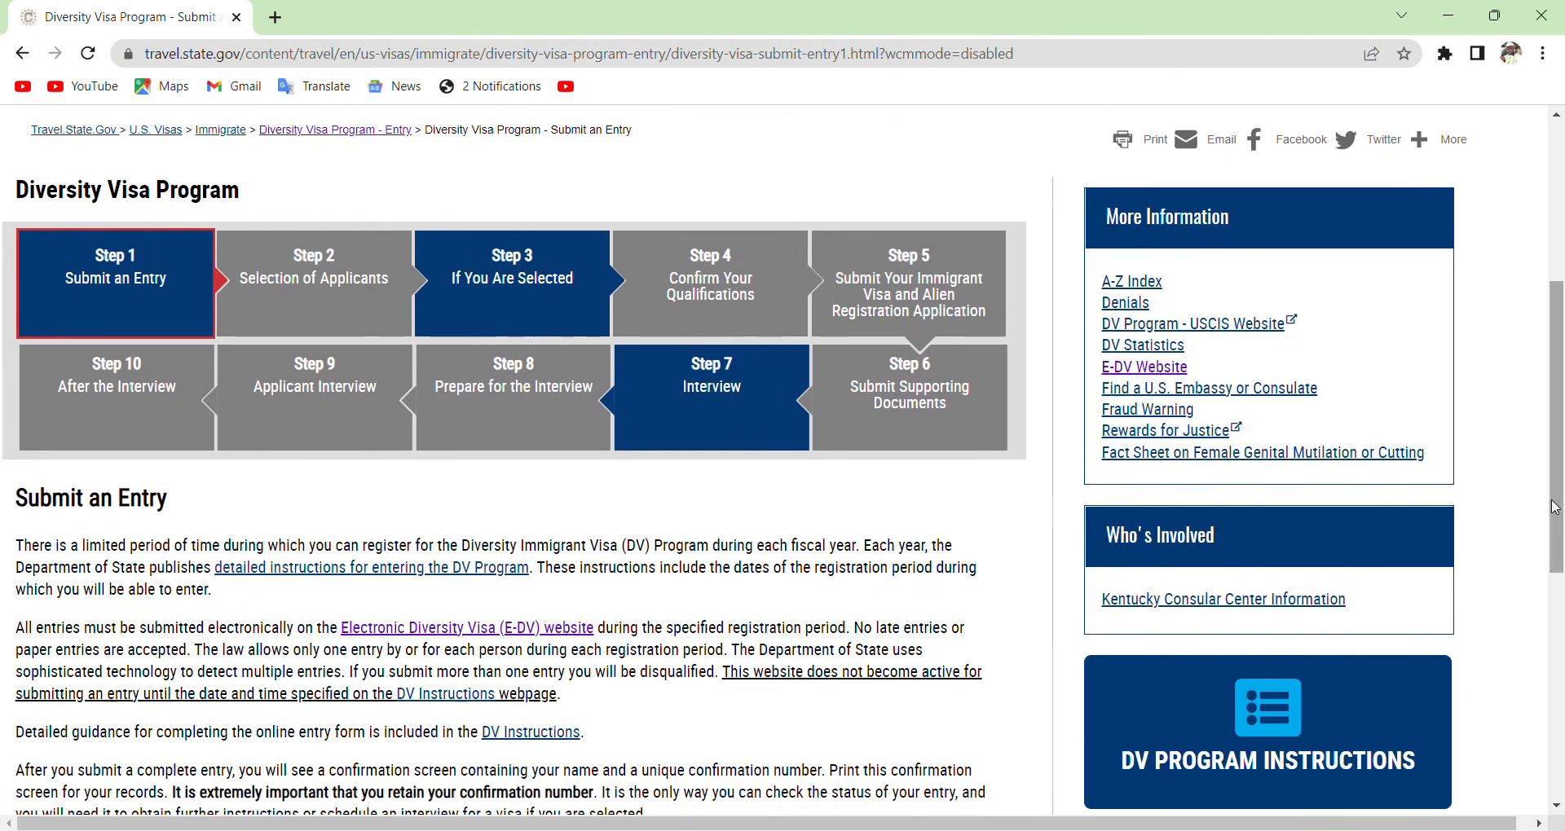
pyautogui.click(477, 636)
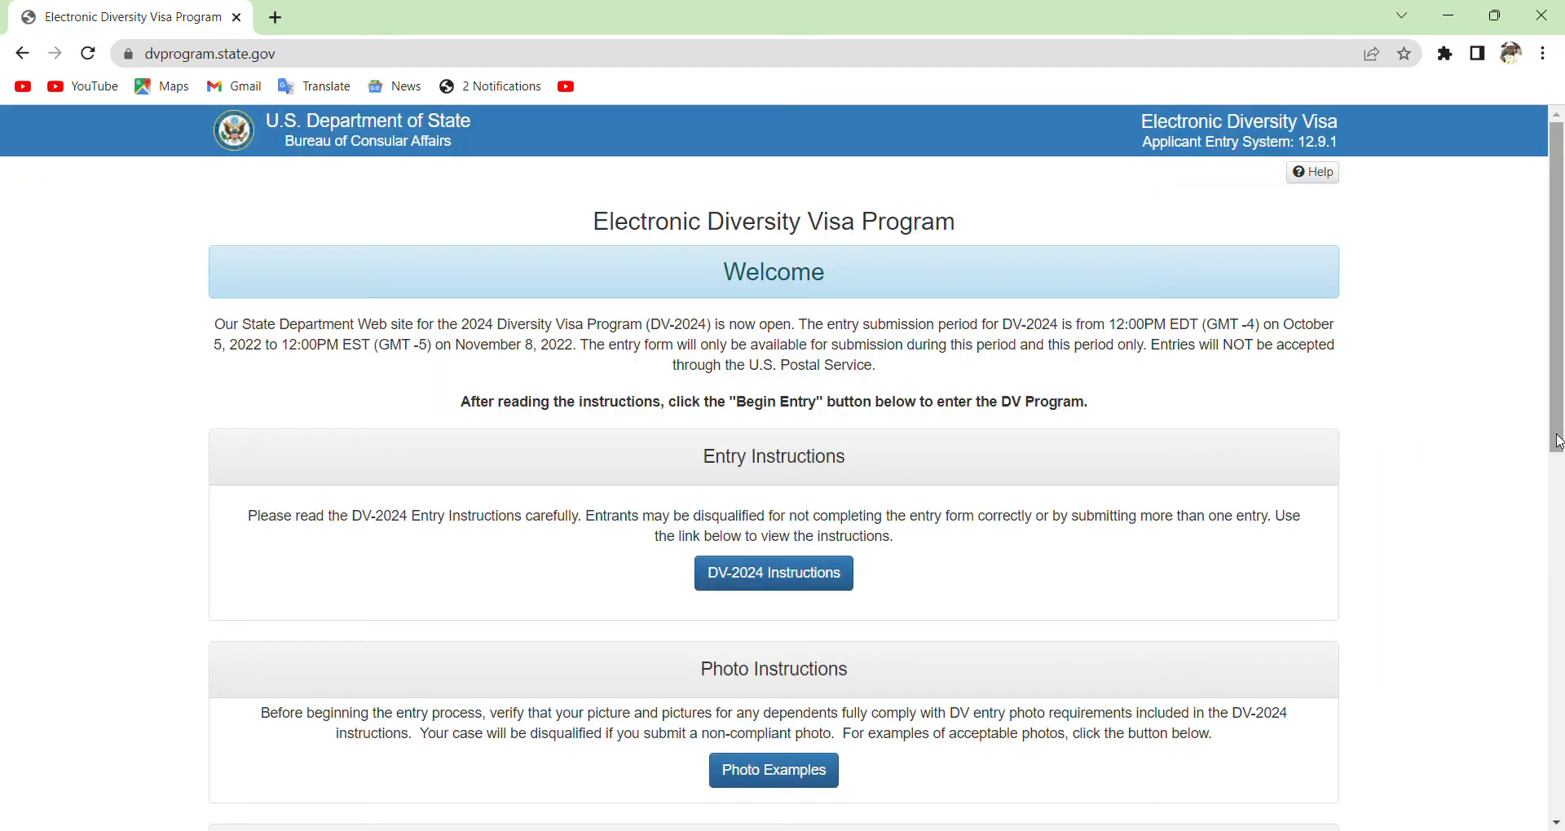
# Start a new DV-2024 entry with Begin Entry from the Entry Form section.
pyautogui.moveTo(1558, 441); pyautogui.dragTo(1556, 551)
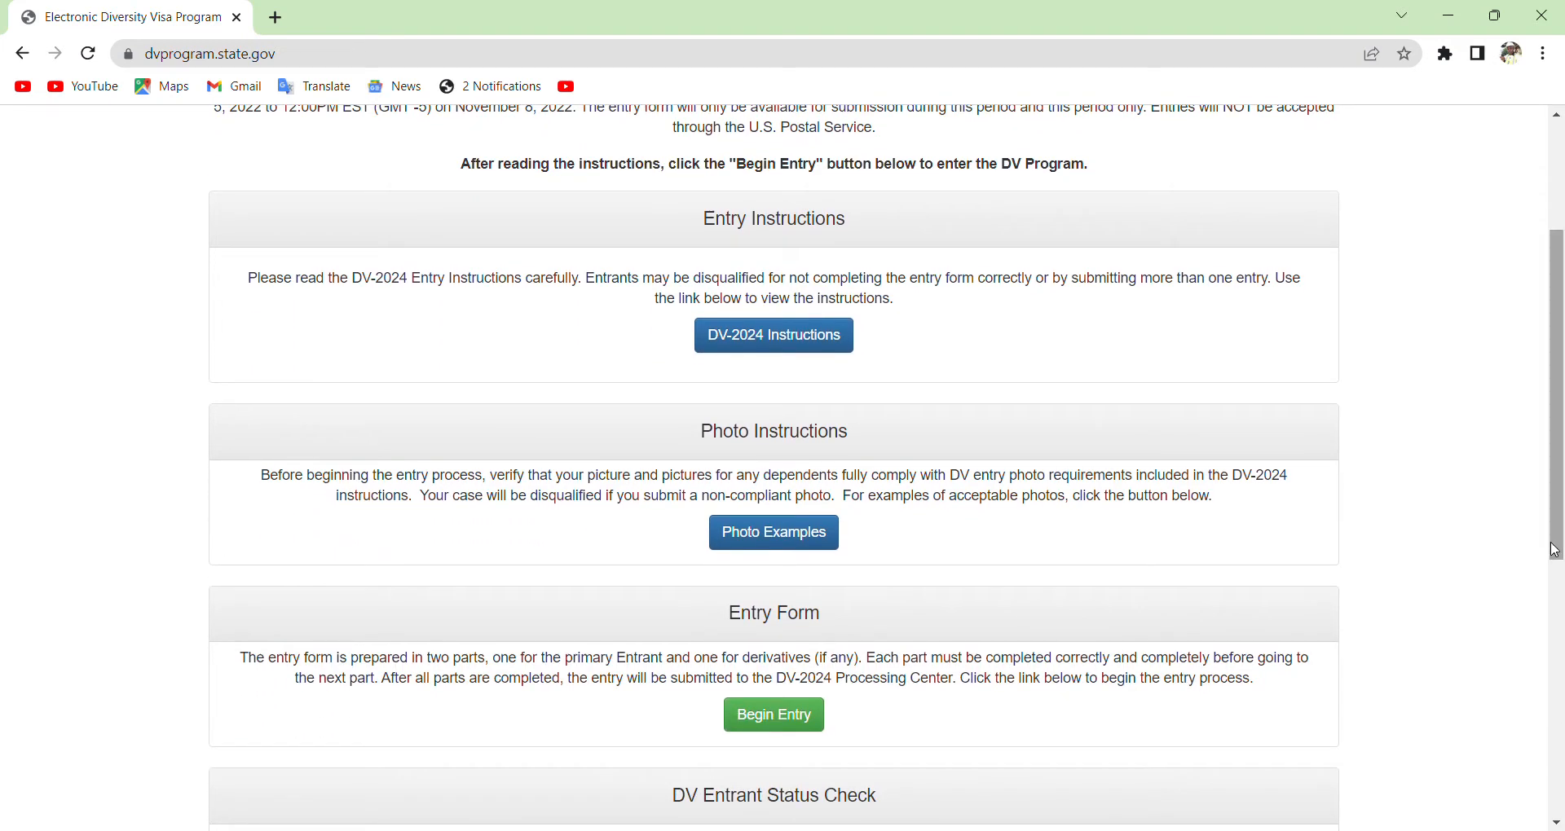
pyautogui.click(749, 733)
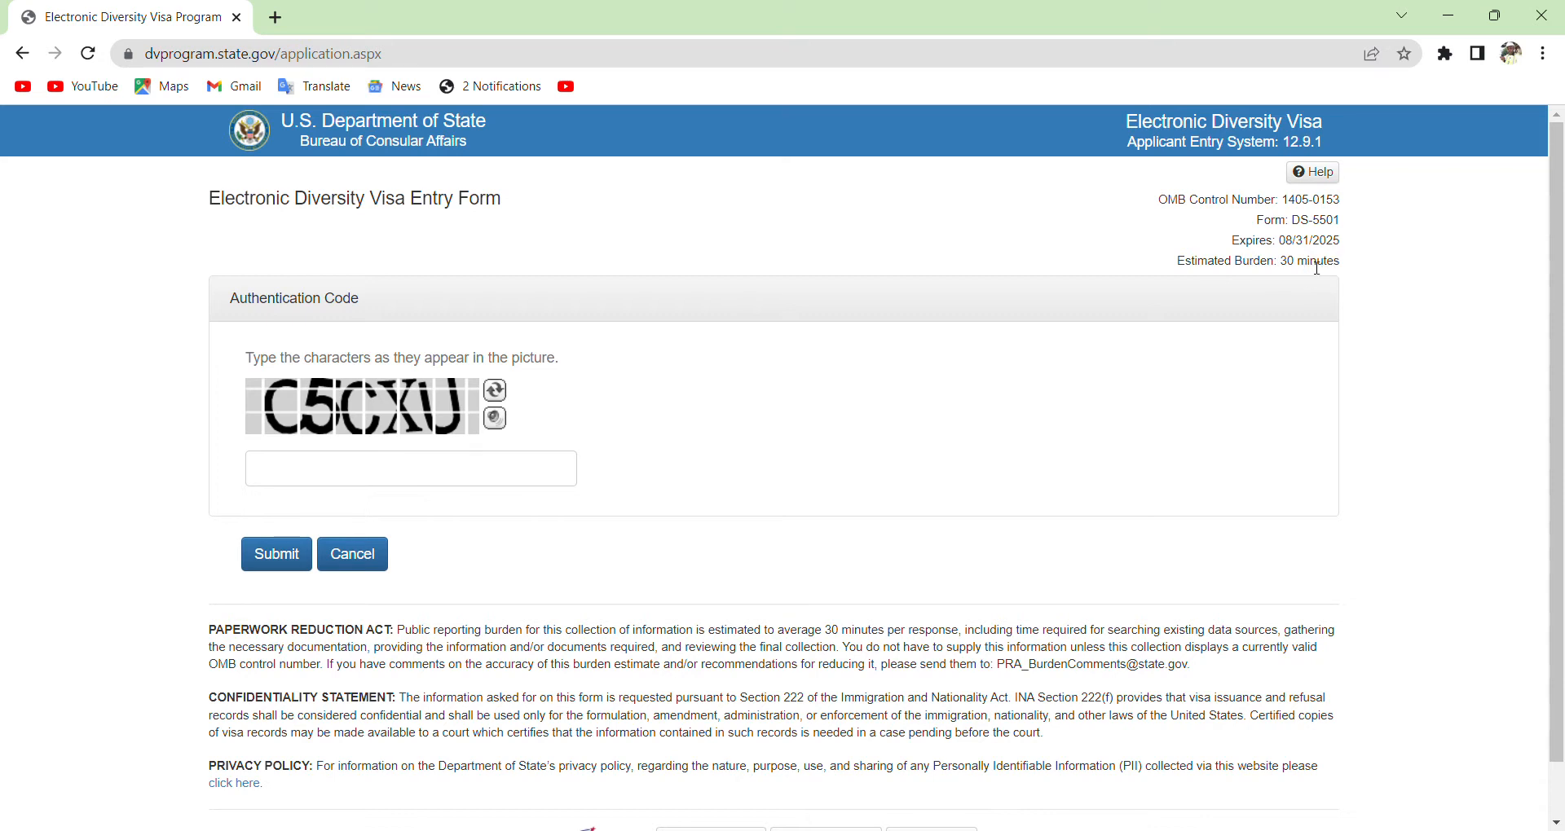
# Enter the pictured authentication code and submit it to open Part One.
pyautogui.click(390, 479)
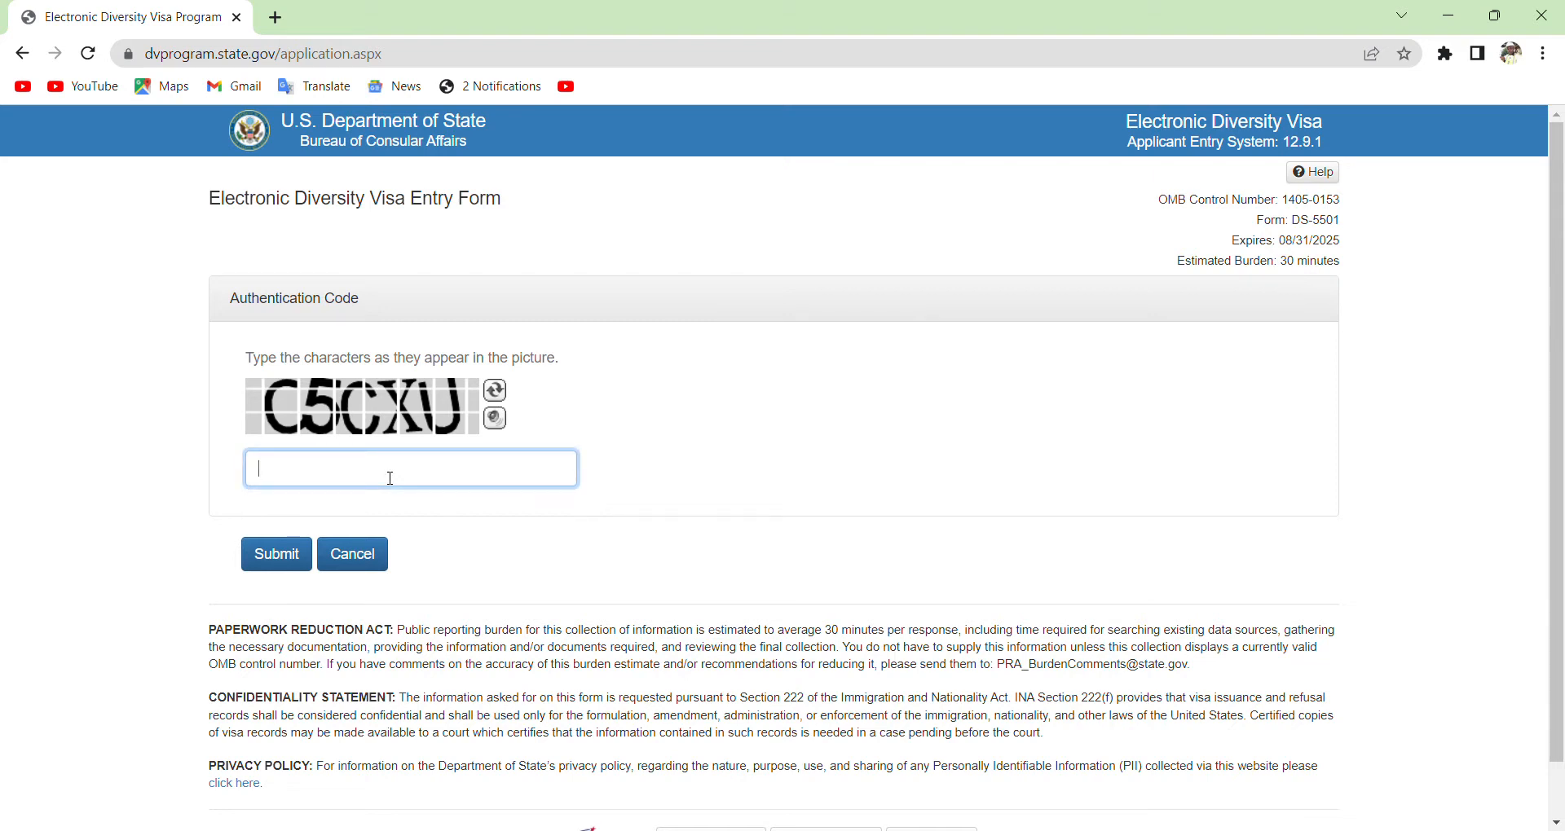
pyautogui.write('C5CXU')
pyautogui.click(301, 557)
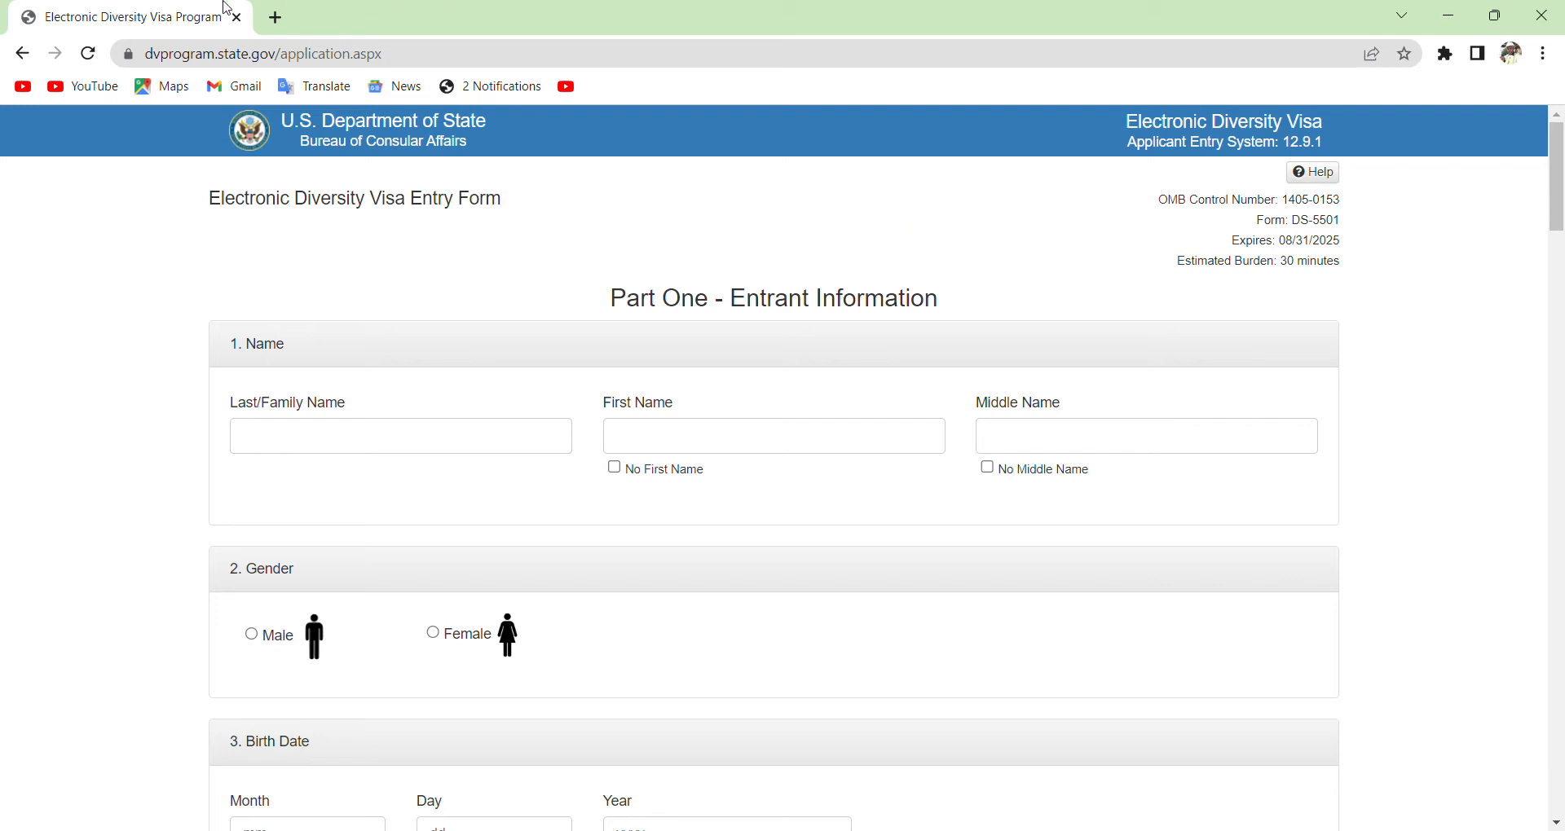
# Download the entrant's portrait Amed.jpg from Google Photos, then return to the E-DV tab.
pyautogui.click(277, 17)
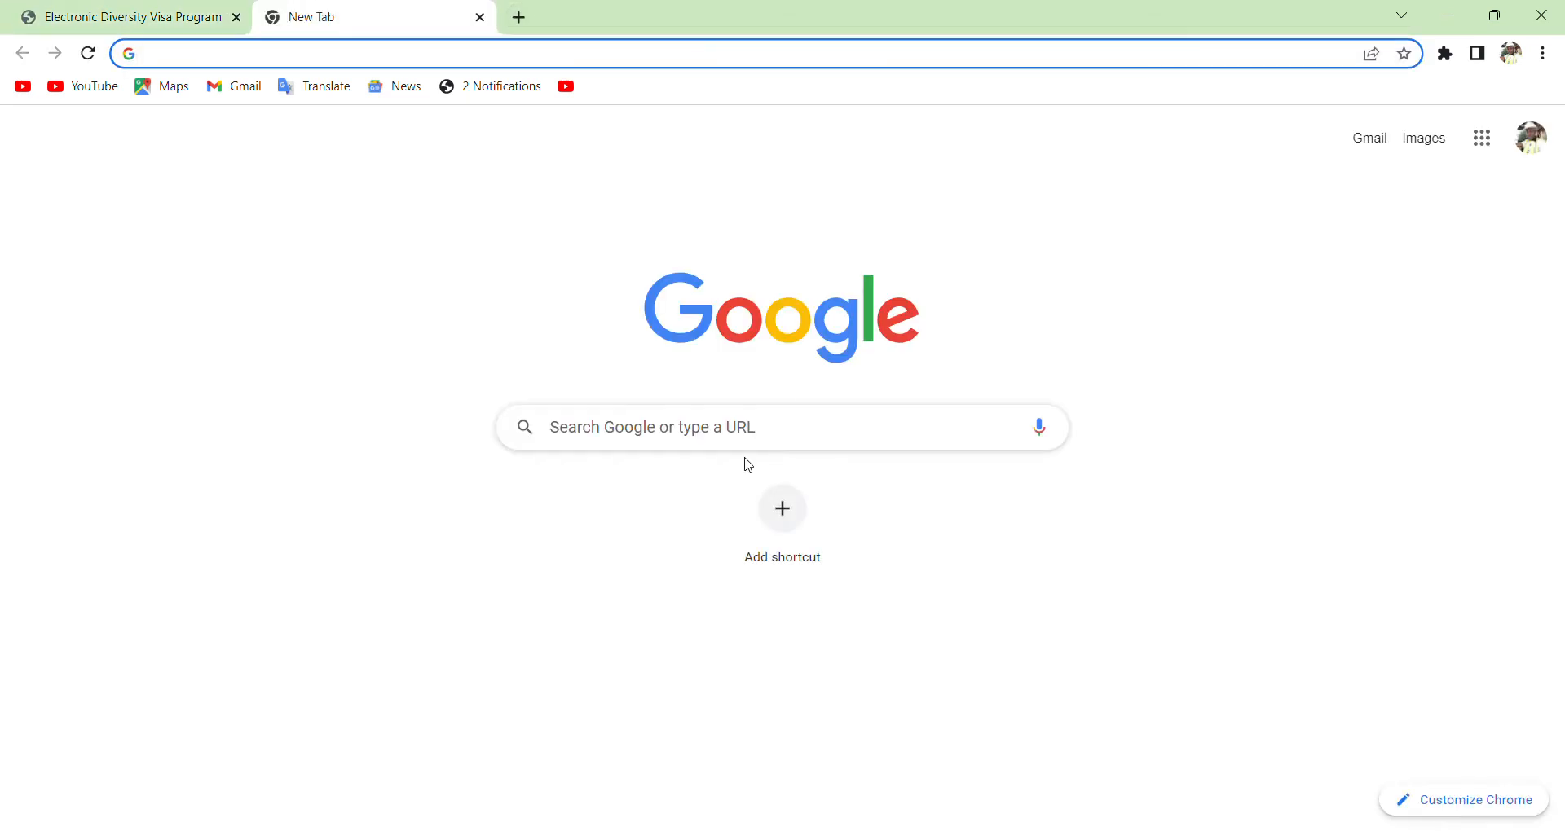
pyautogui.click(1483, 148)
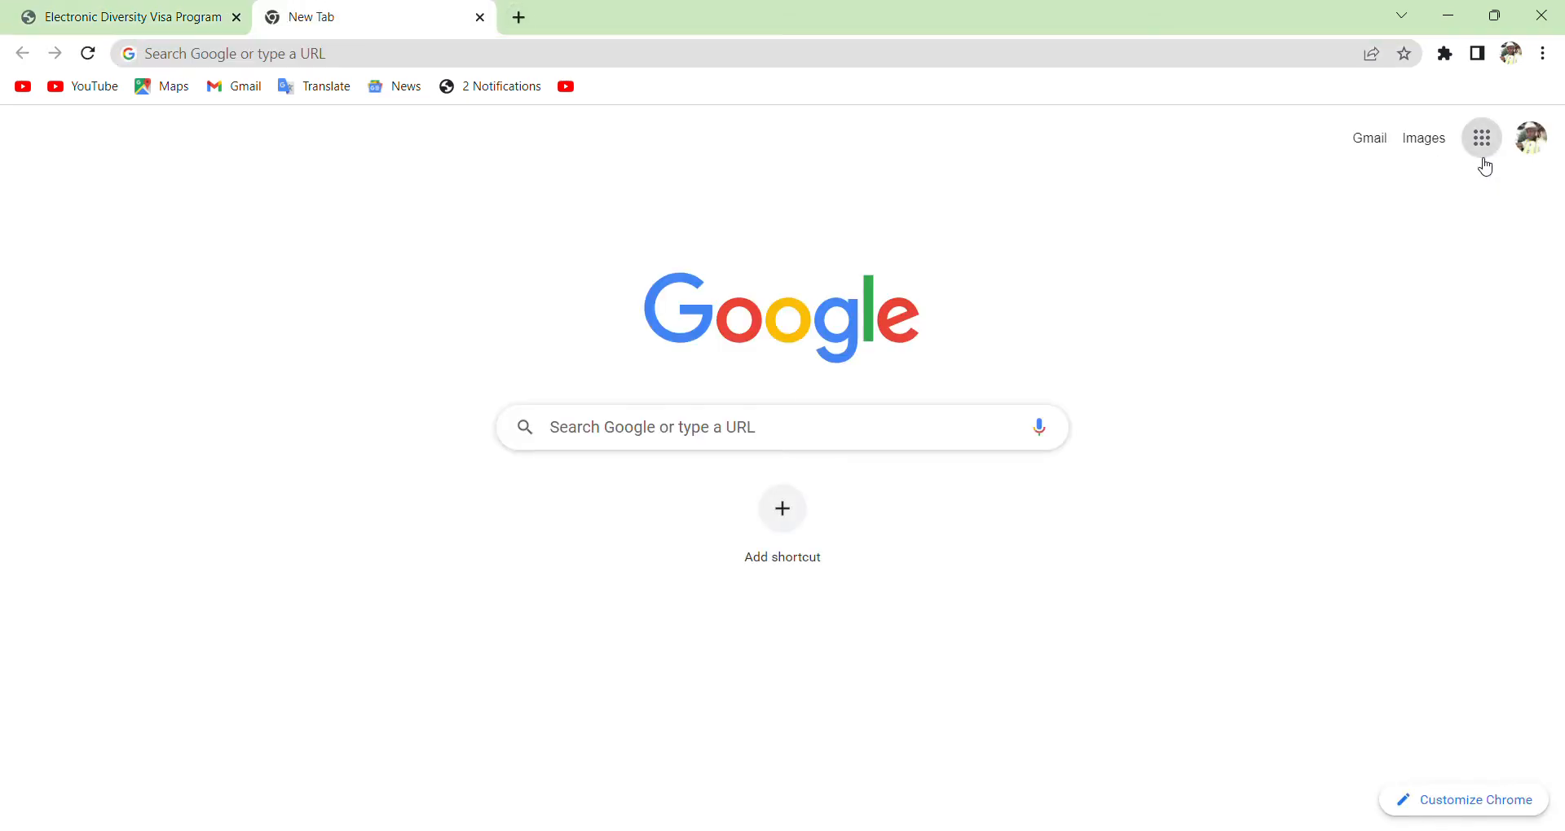
pyautogui.click(1311, 596)
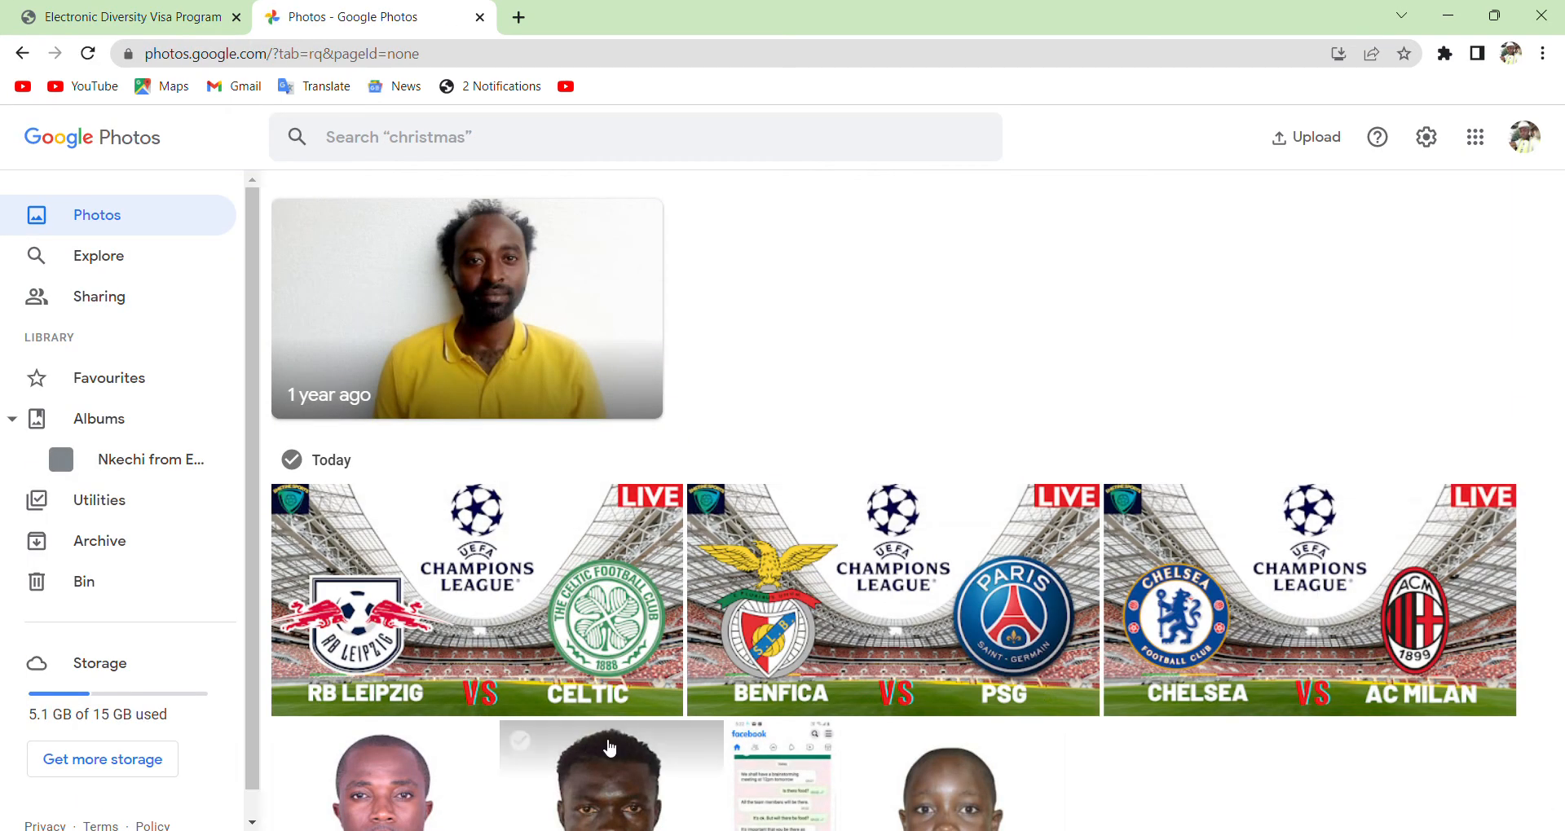
pyautogui.click(618, 790)
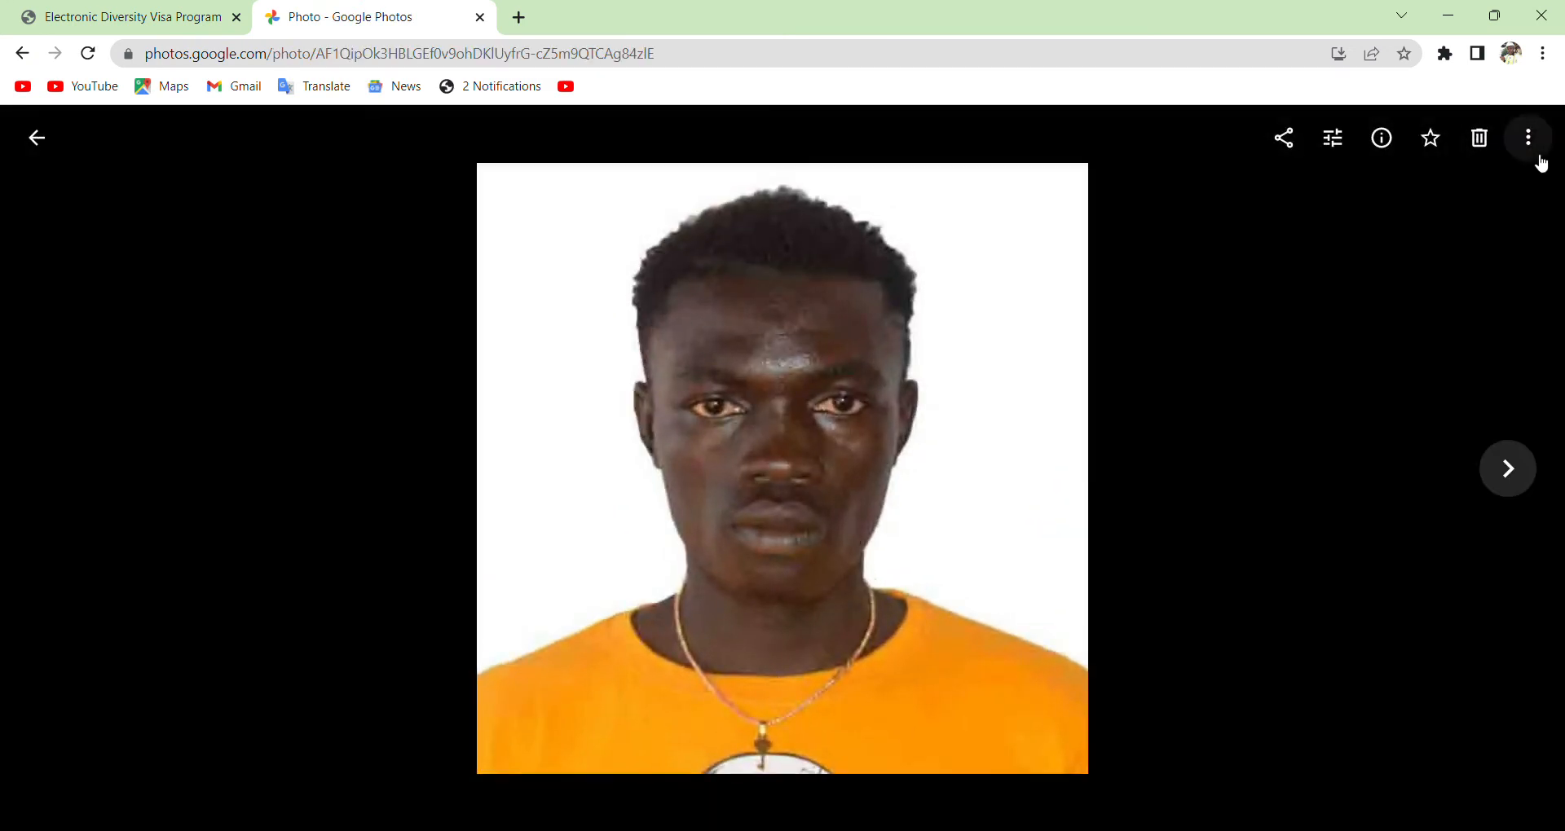
pyautogui.click(1529, 140)
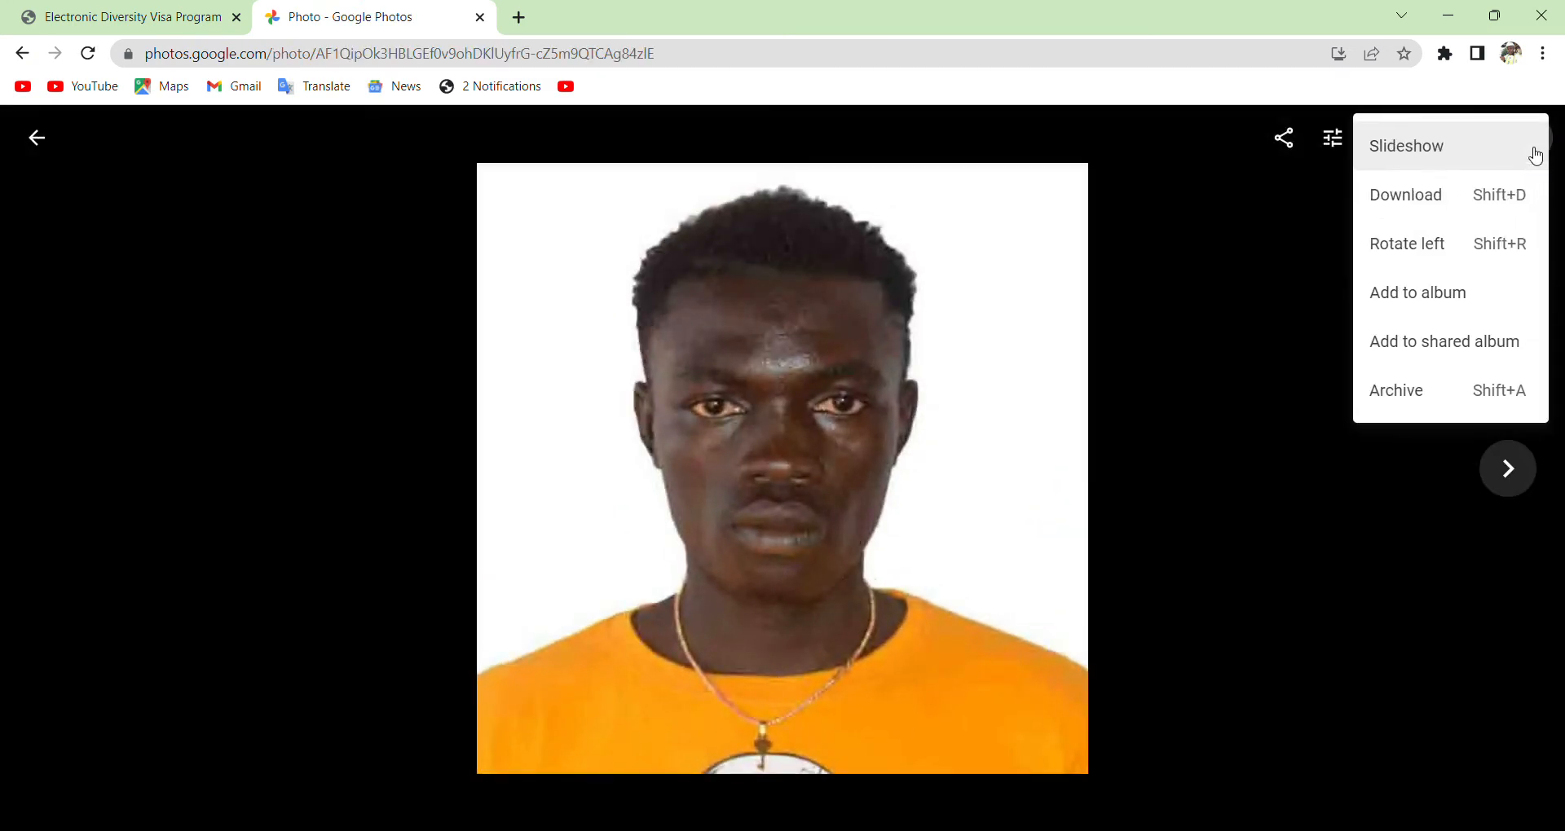
pyautogui.click(1447, 210)
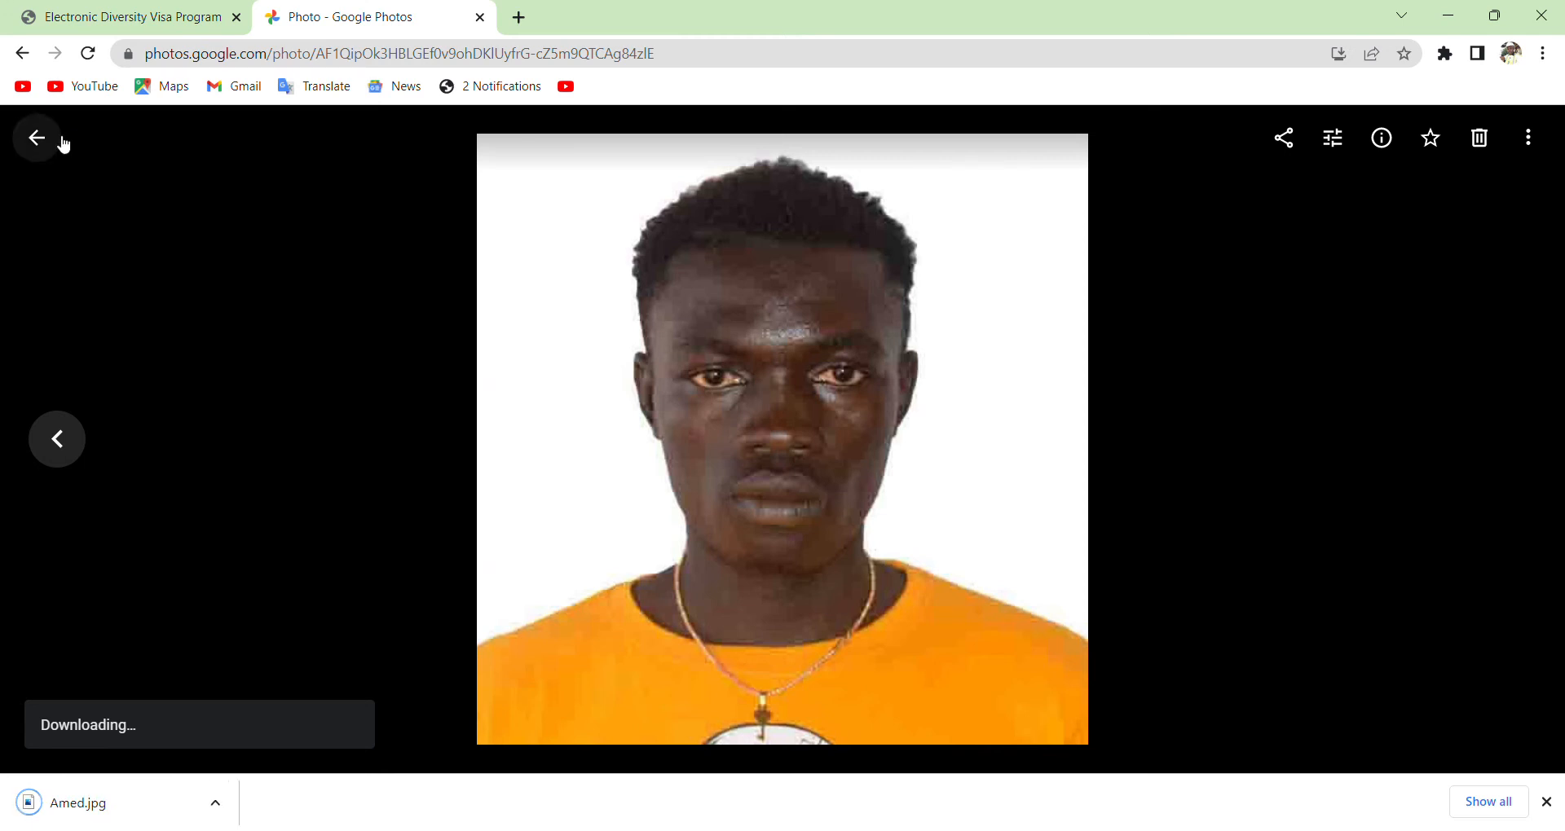
pyautogui.click(54, 145)
pyautogui.click(122, 13)
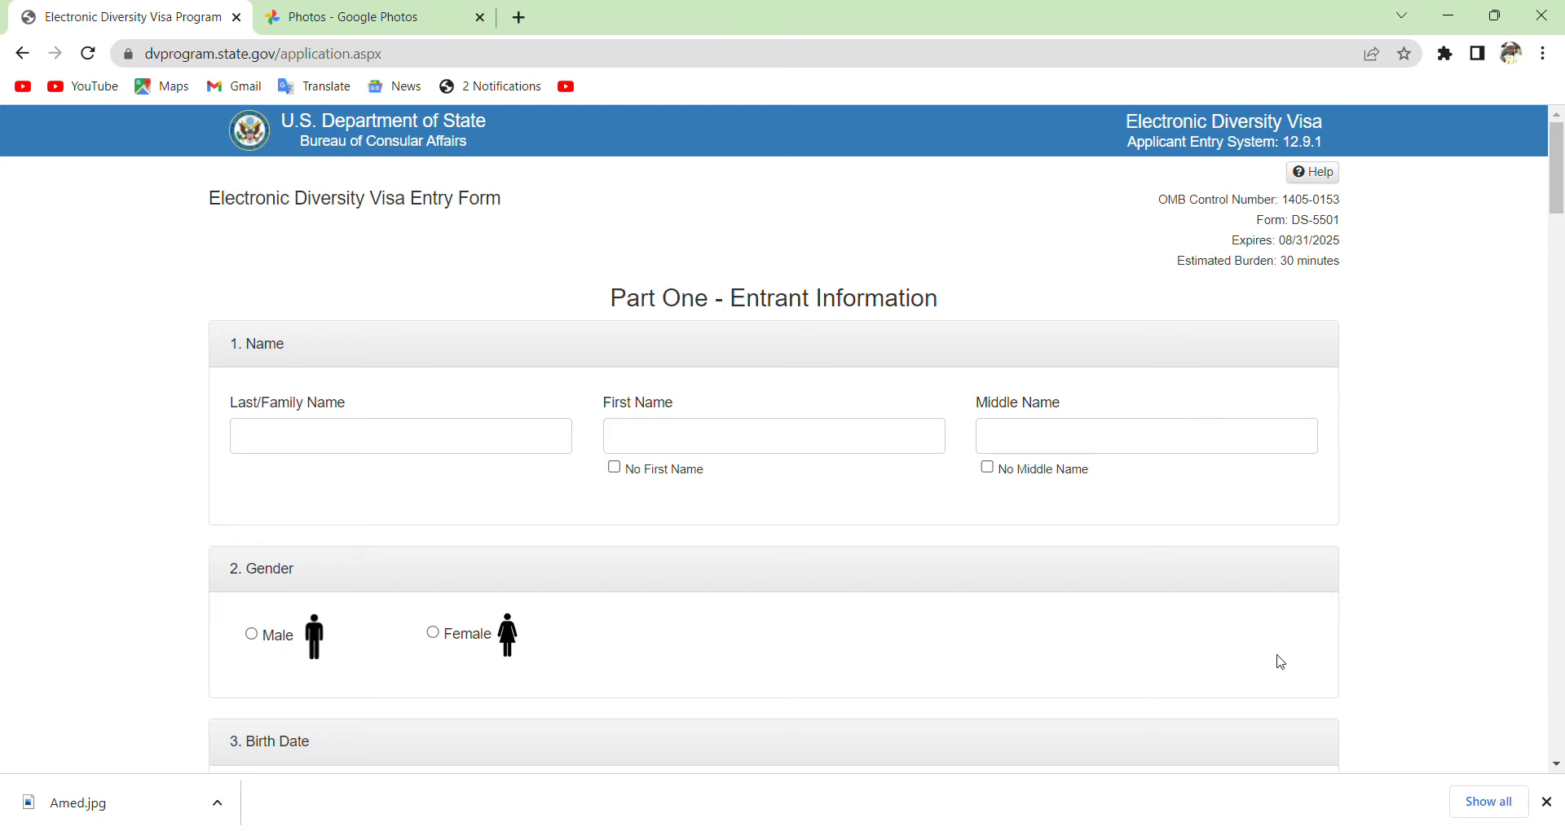
pyautogui.click(363, 436)
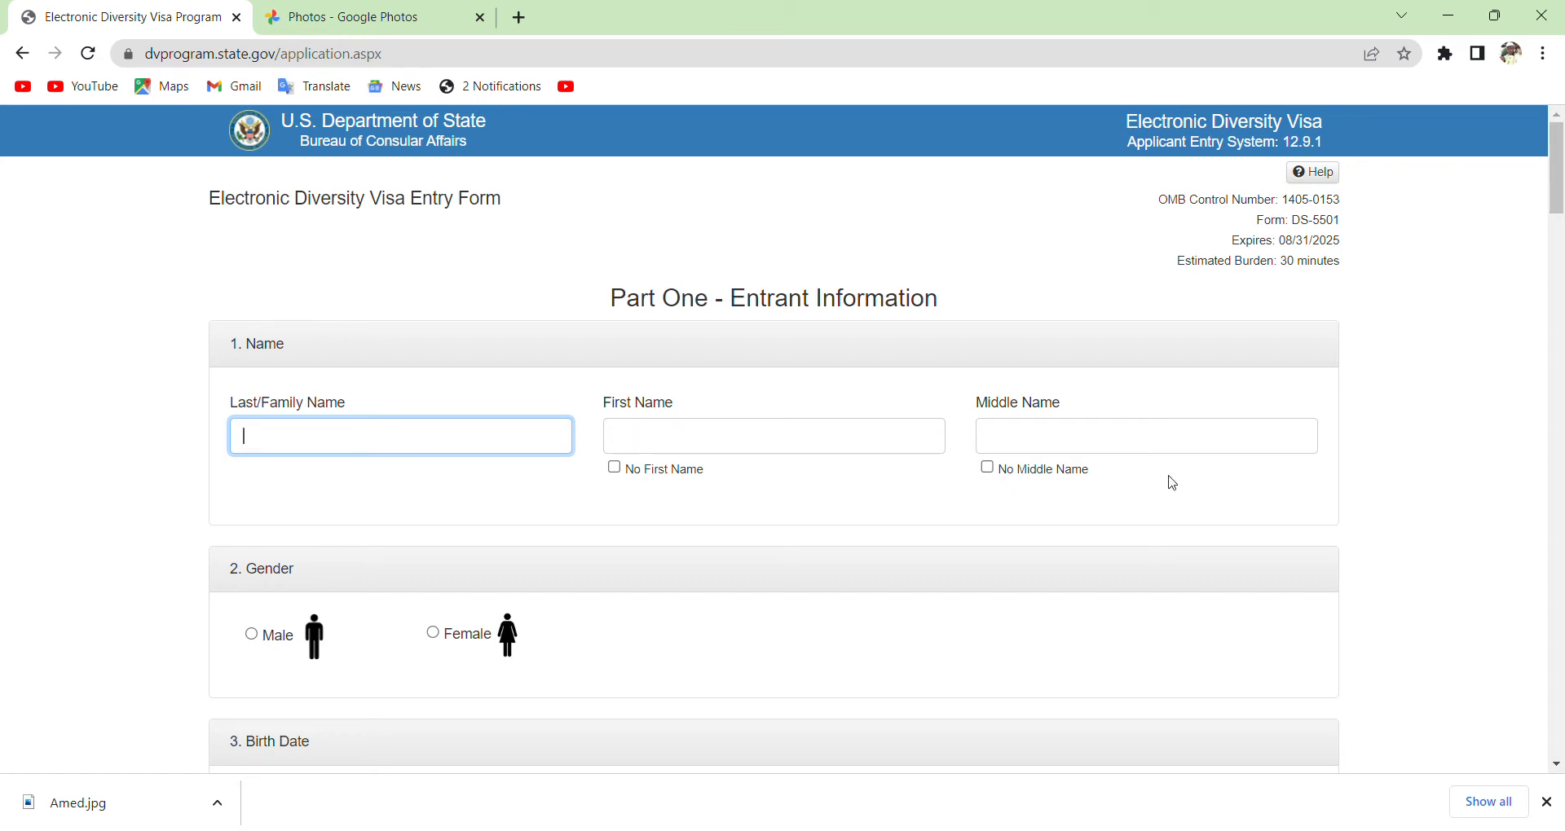
# Enter the entrant's last and first names, tick No Middle Name, and select Male.
pyautogui.click(1148, 442)
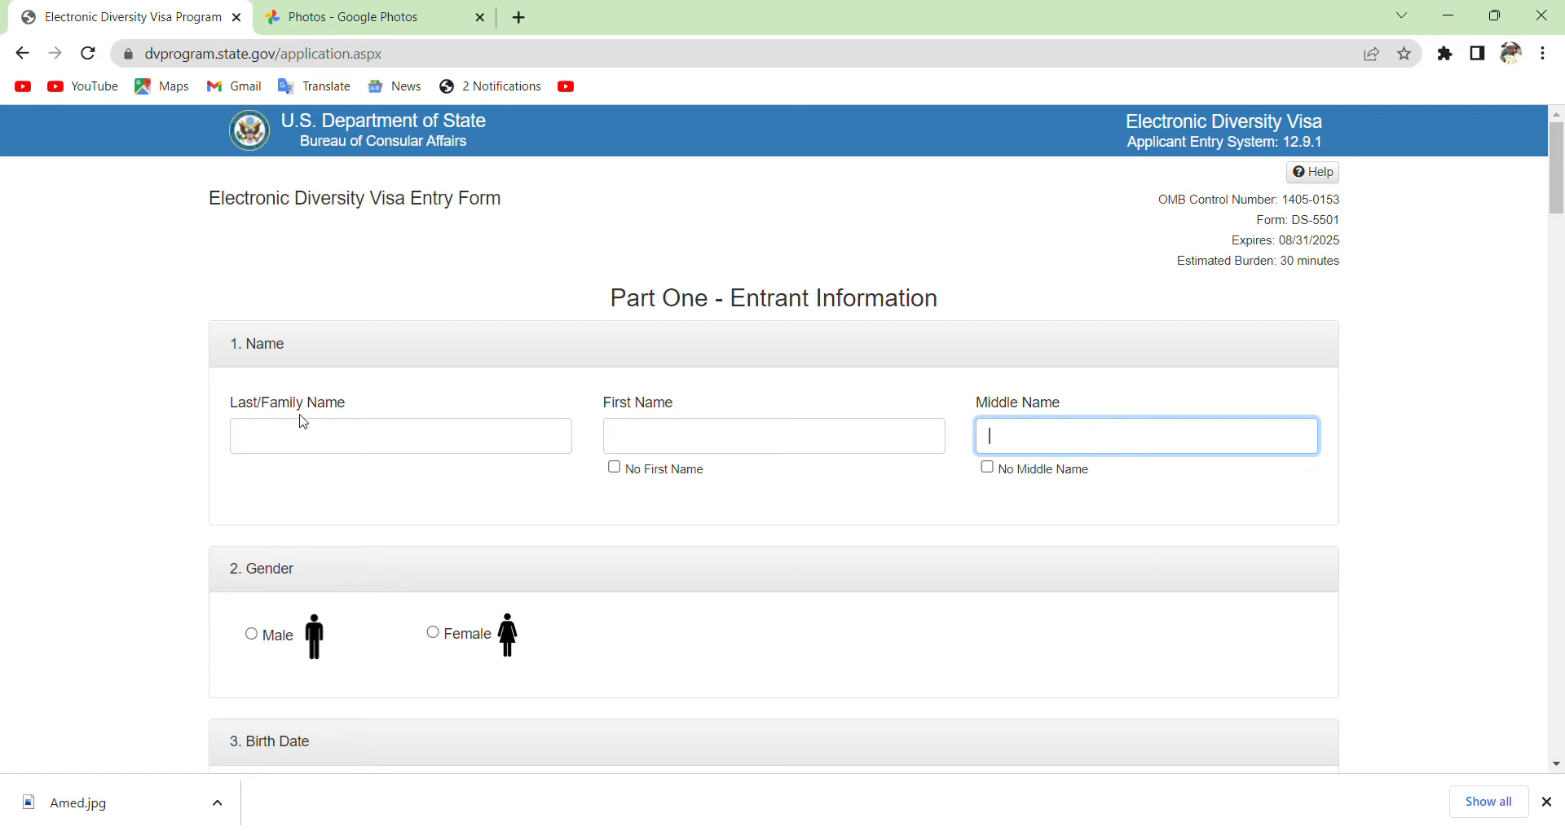
pyautogui.click(309, 438)
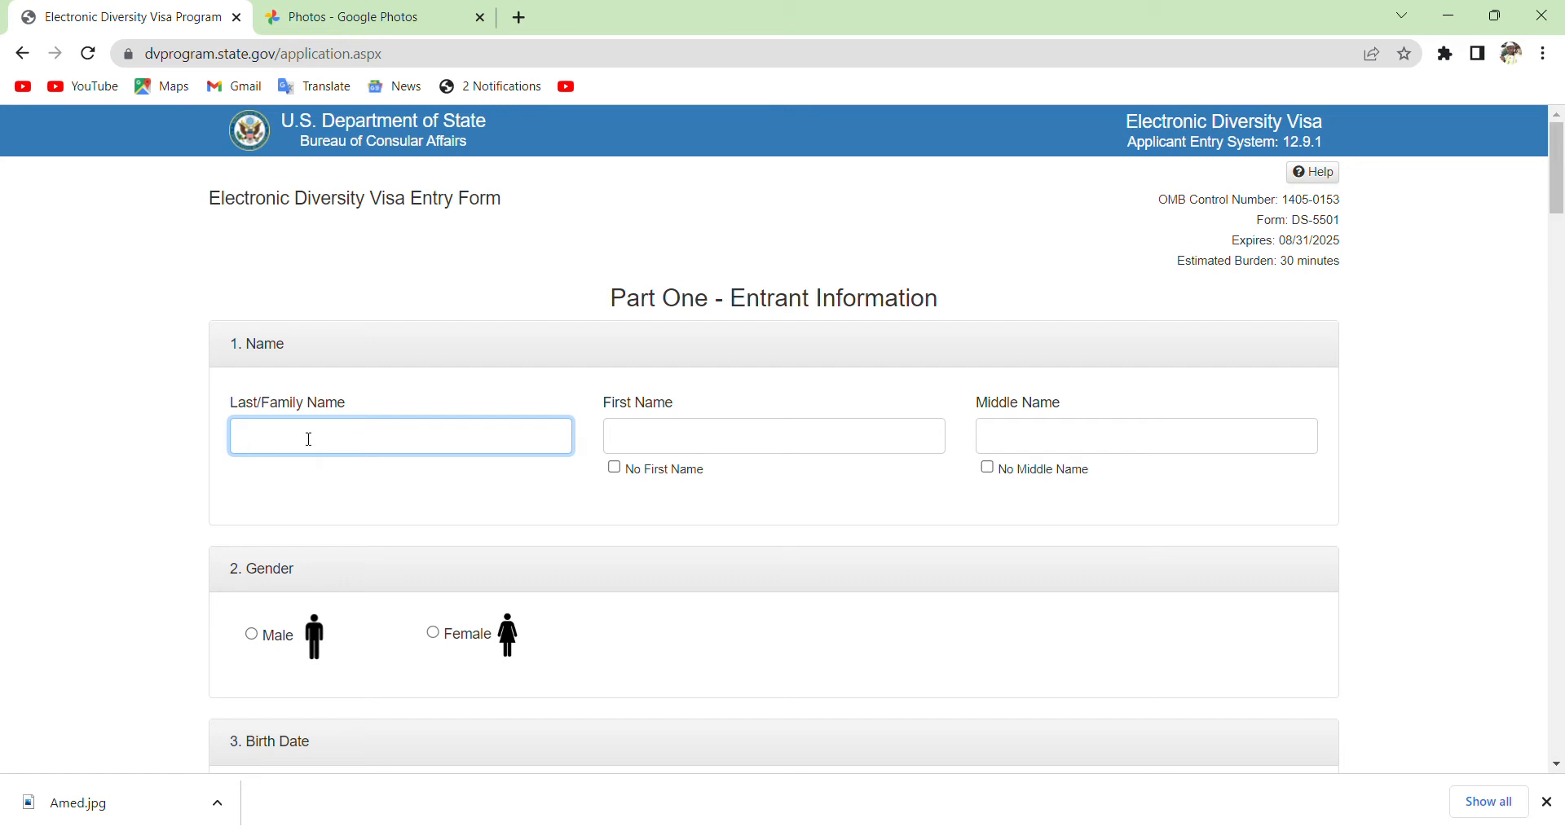
pyautogui.click(672, 444)
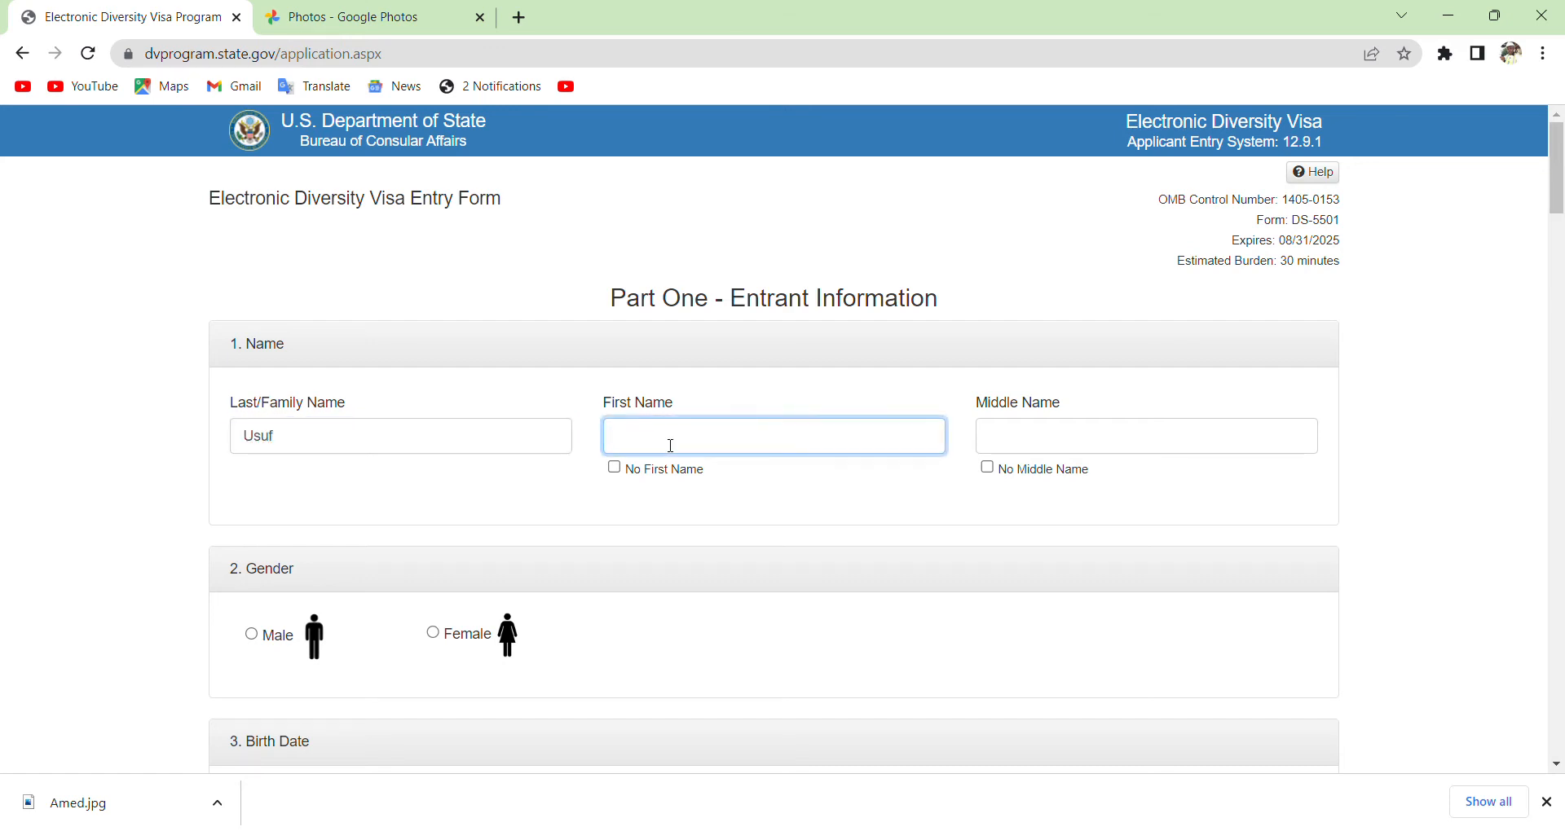
pyautogui.click(989, 468)
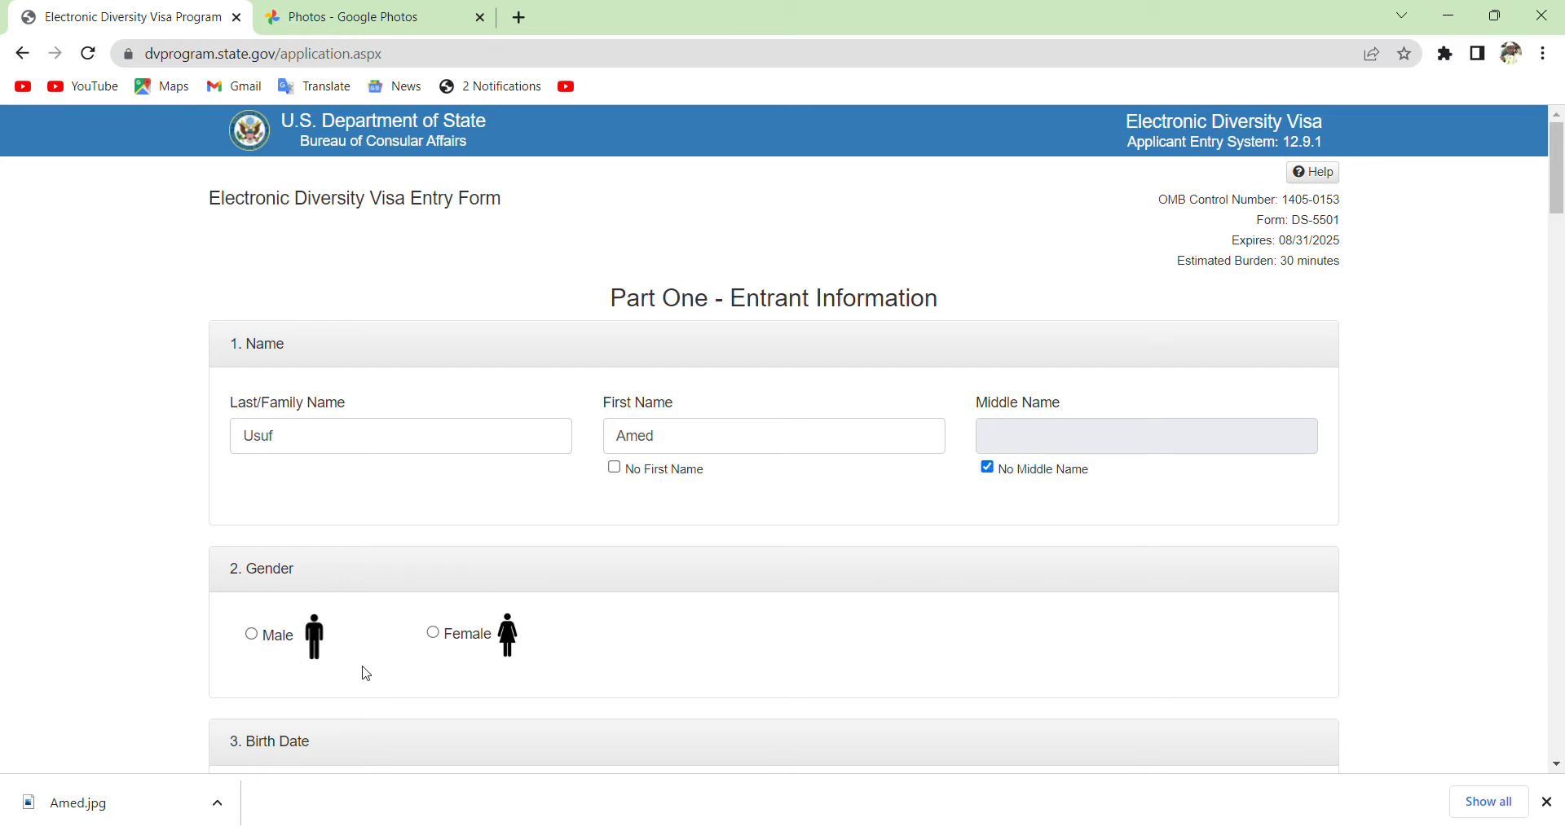
pyautogui.click(253, 636)
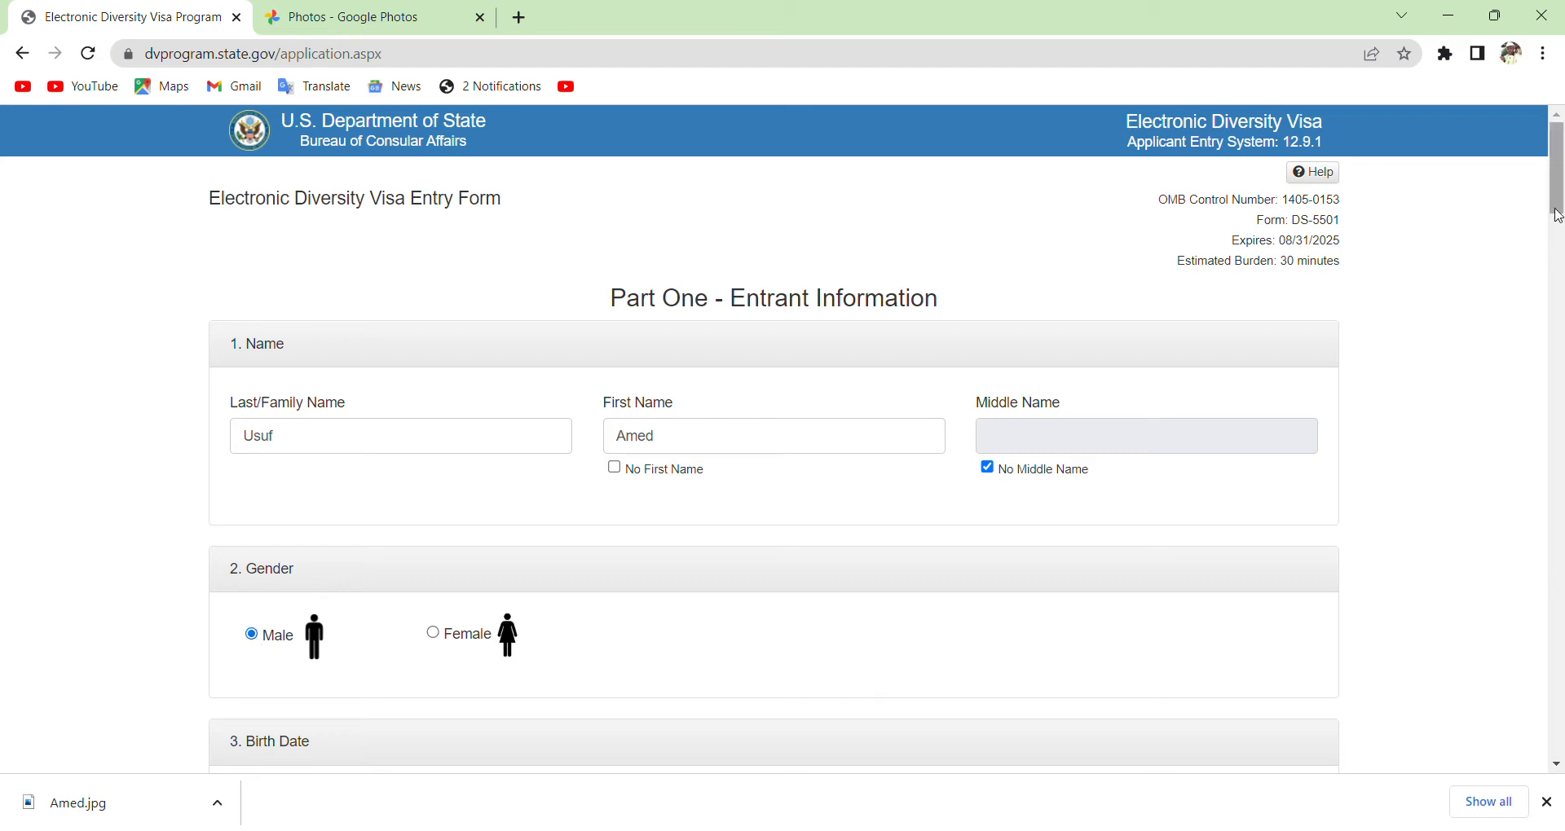
pyautogui.moveTo(1558, 216); pyautogui.dragTo(1560, 285)
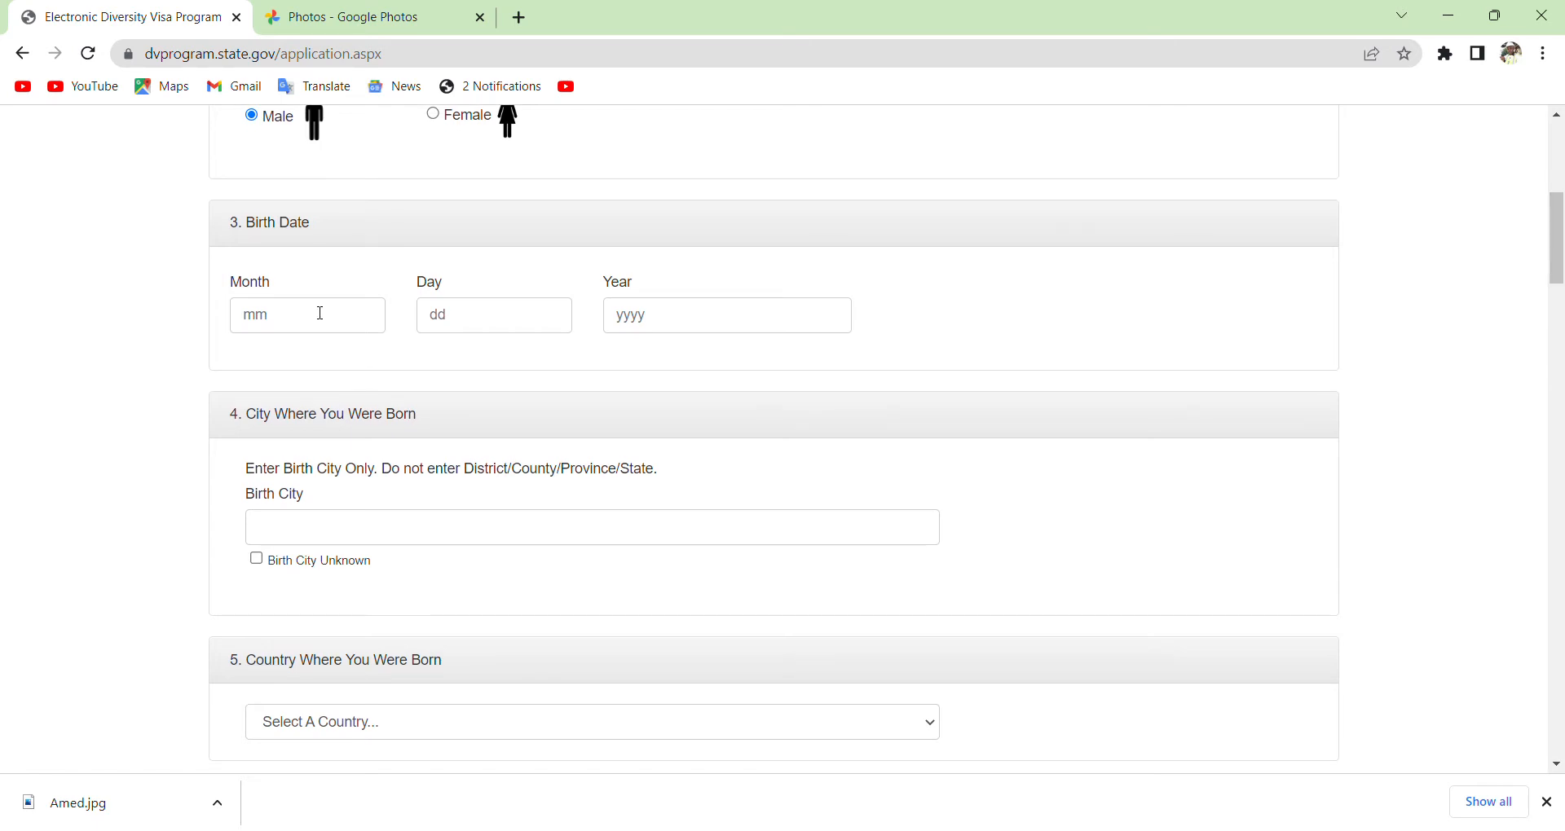
# Enter the birth date as month 06, day 07, year 2002.
pyautogui.click(271, 323)
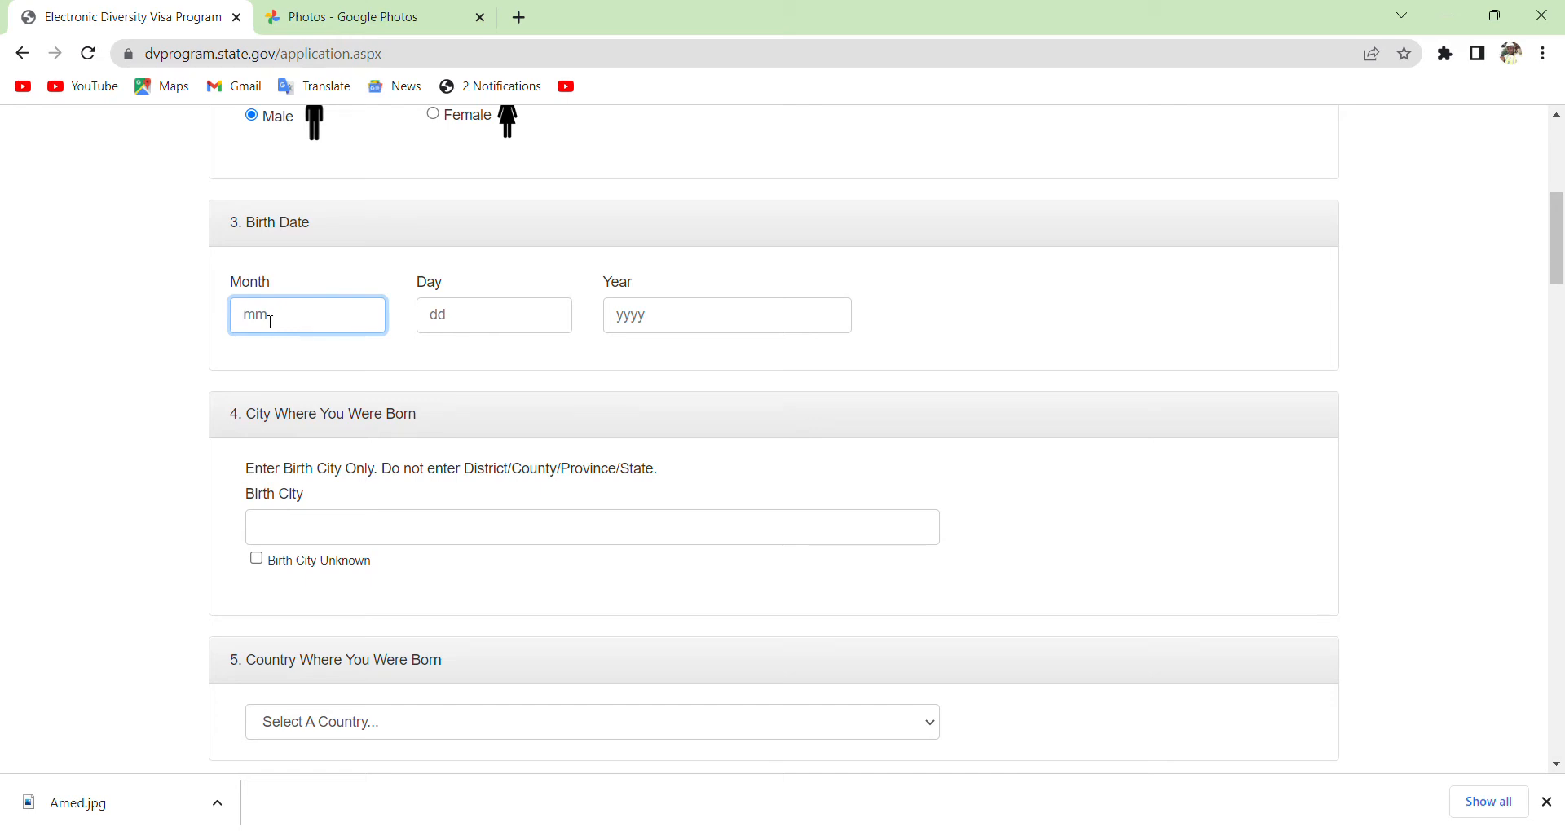
pyautogui.write('06')
pyautogui.click(440, 322)
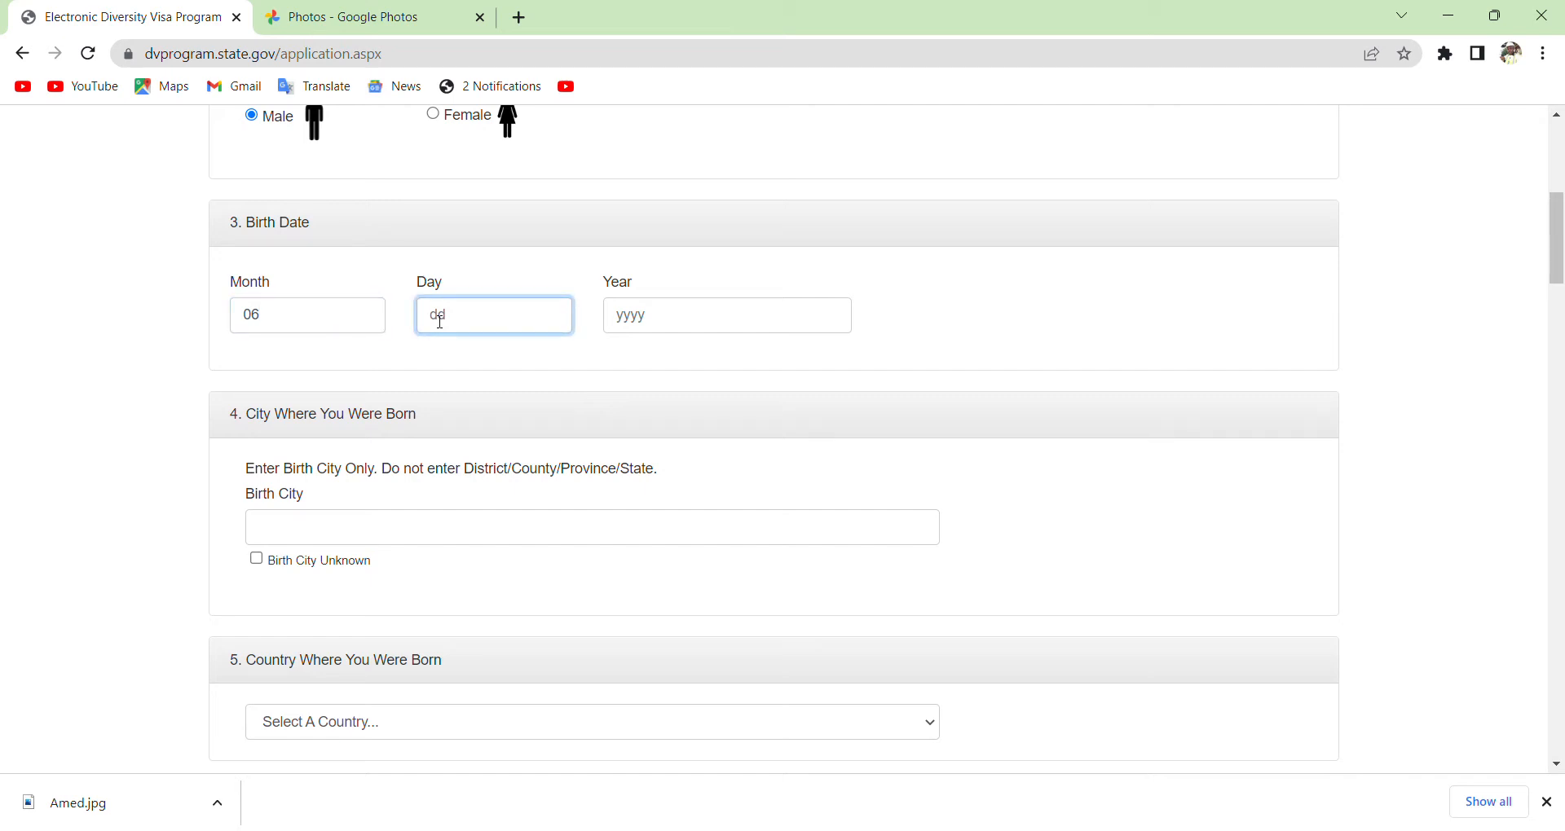
pyautogui.write('07')
pyautogui.click(632, 322)
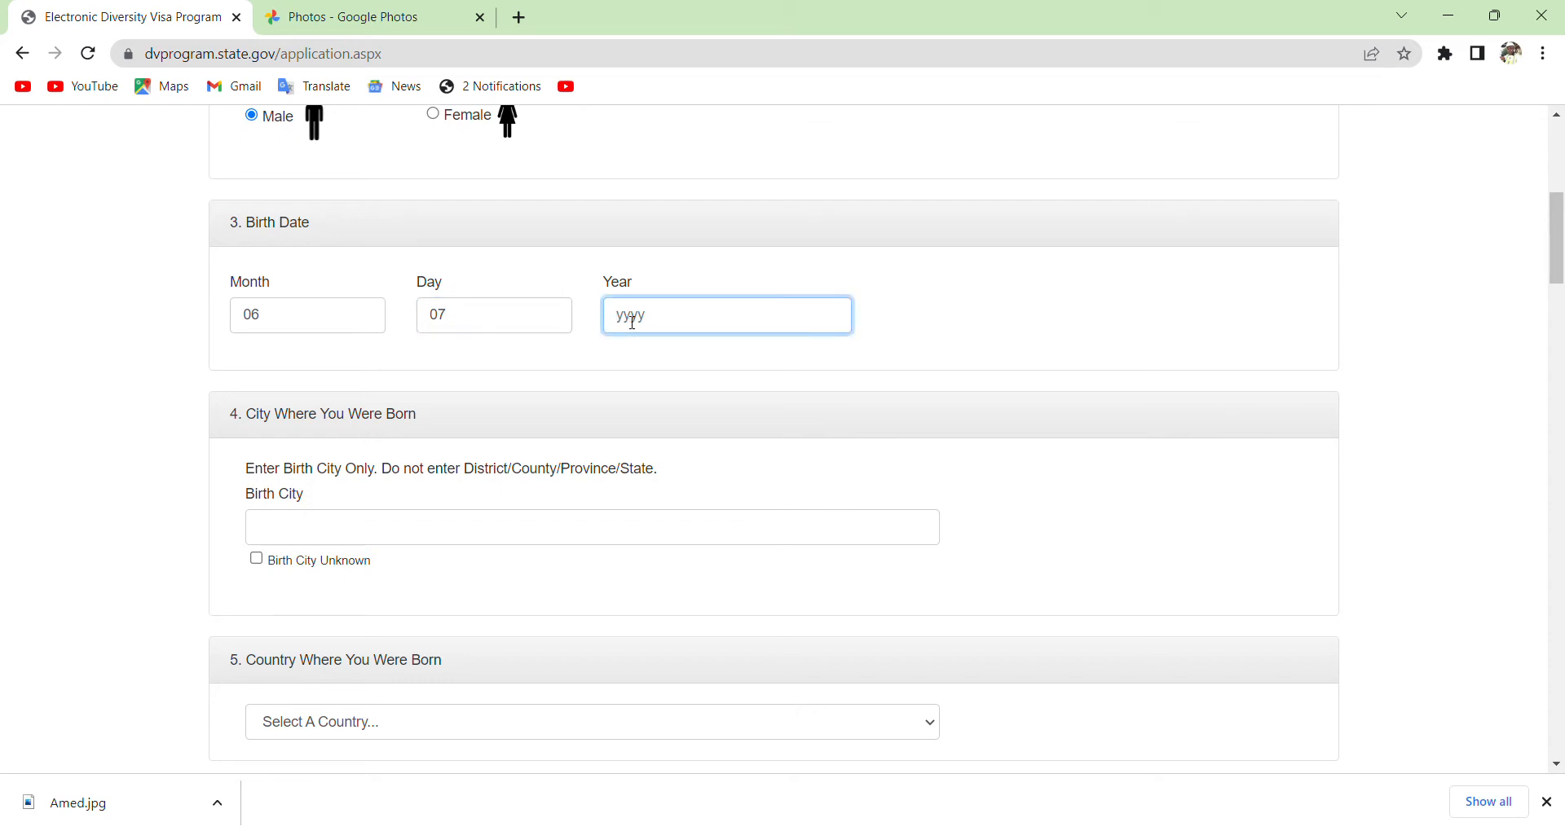
pyautogui.write('2002')
# Enter Bangolan as the birth city.
pyautogui.click(336, 543)
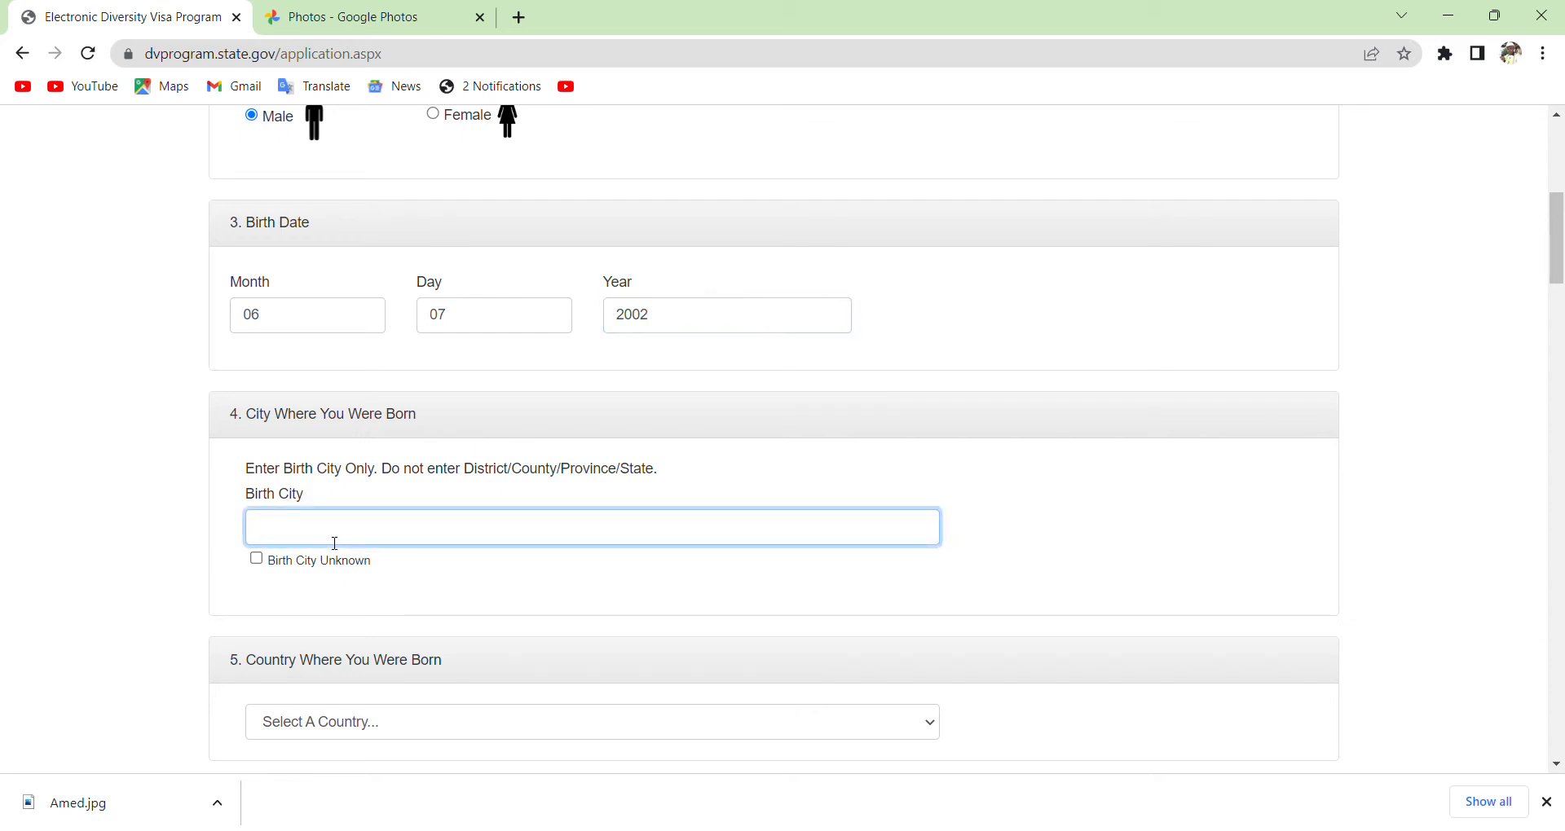
pyautogui.write('Bangolan')
pyautogui.click(578, 589)
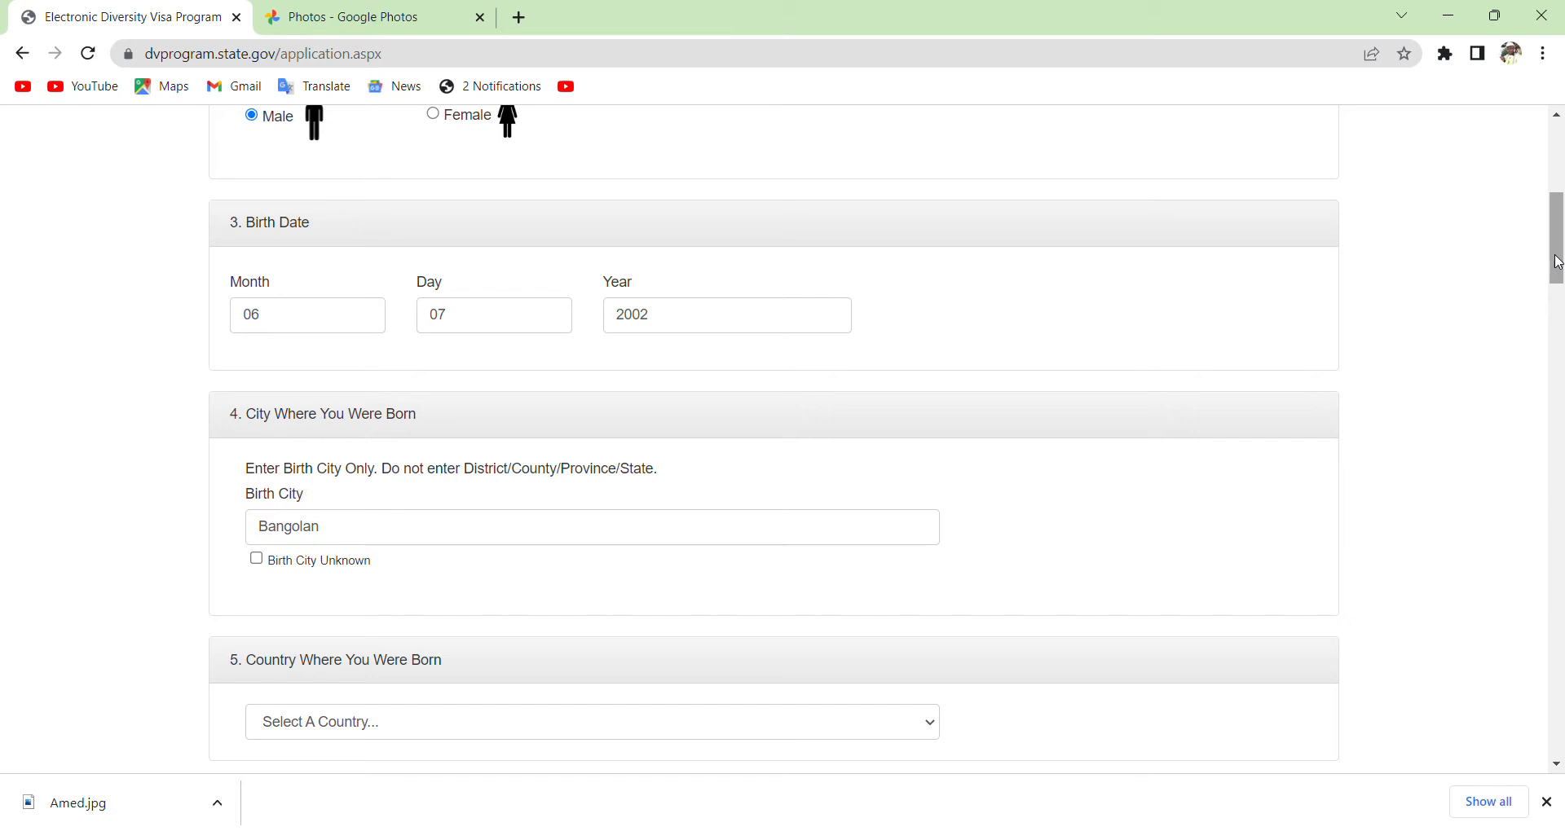
pyautogui.moveTo(1559, 263); pyautogui.dragTo(1558, 292)
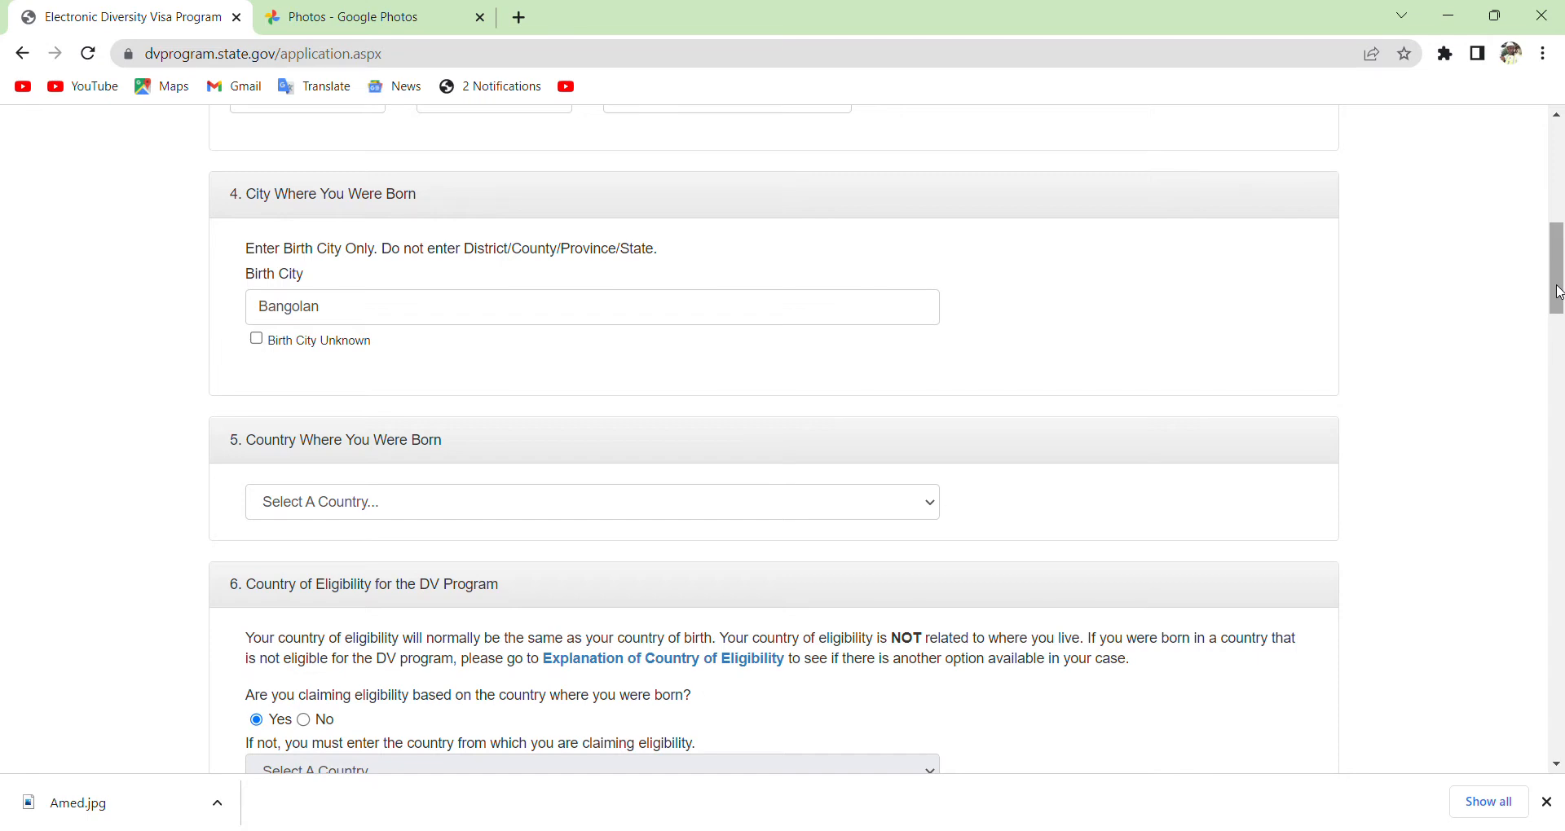
# Choose Cameroon from the country-of-birth dropdown.
pyautogui.click(929, 506)
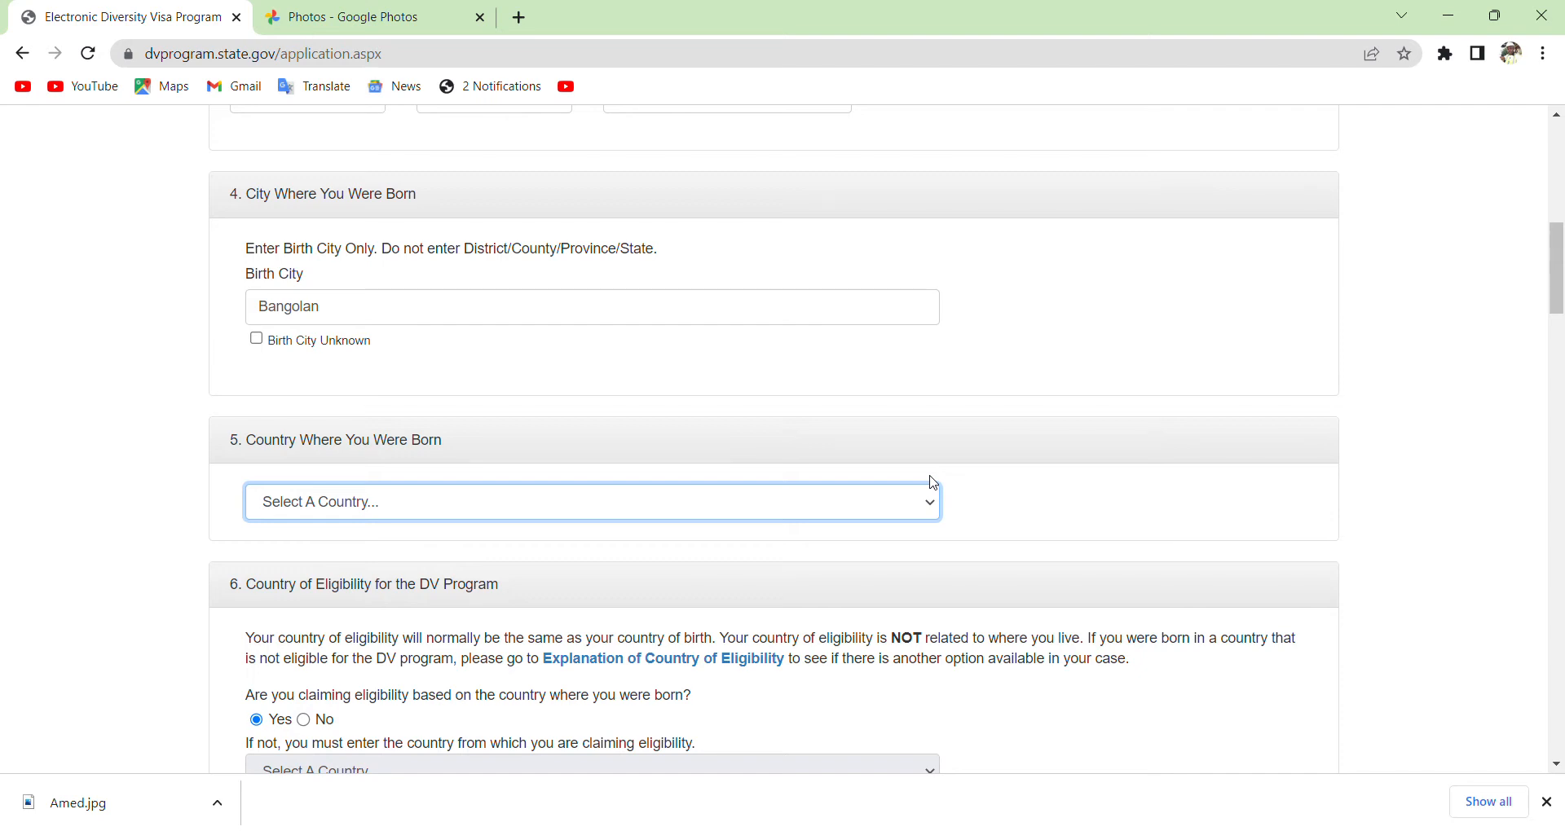
pyautogui.click(901, 415)
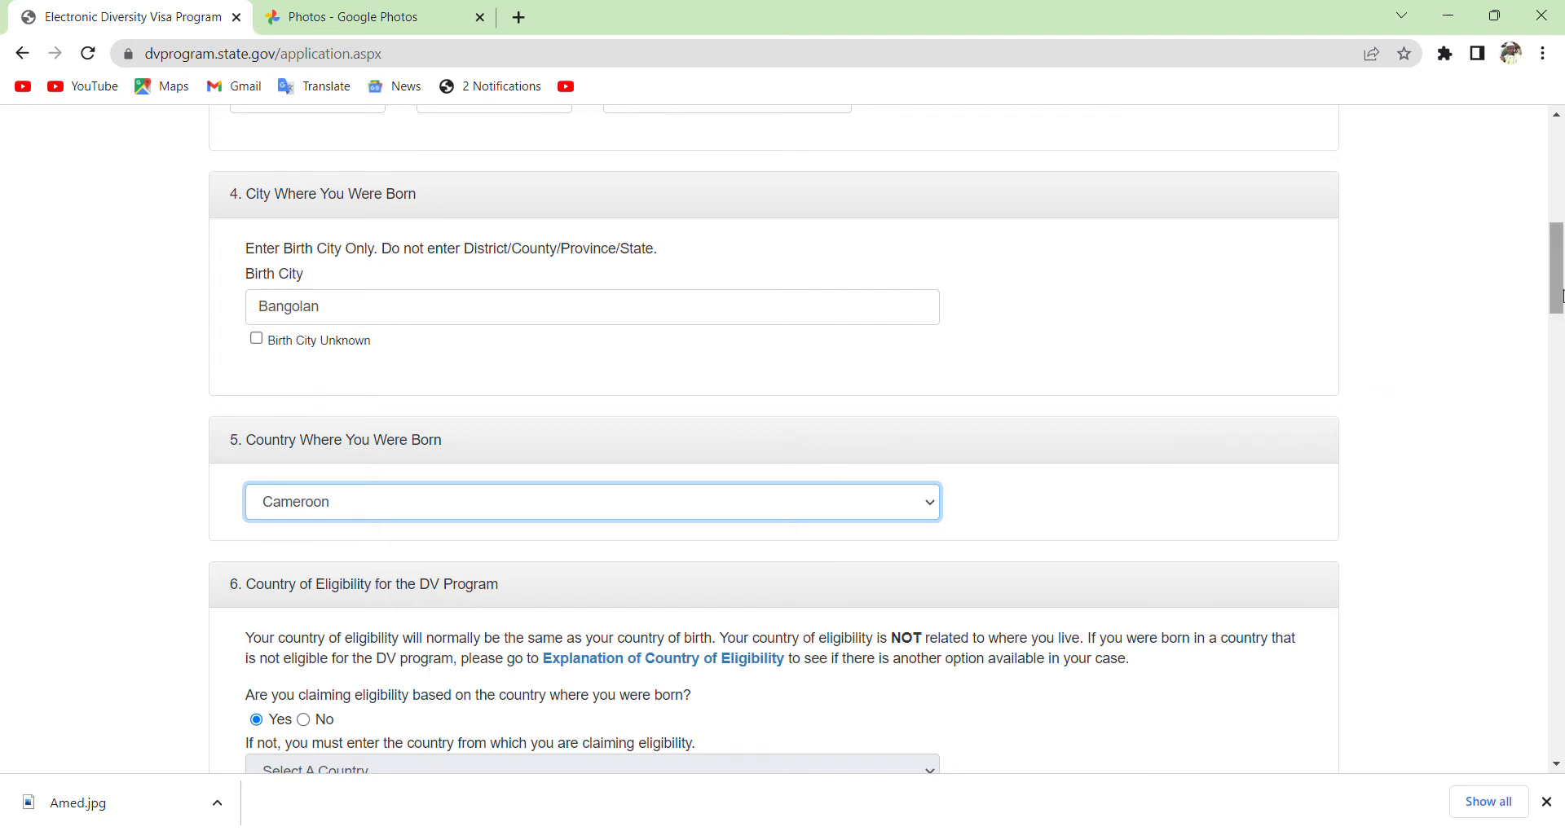
pyautogui.moveTo(1561, 295); pyautogui.dragTo(1562, 338)
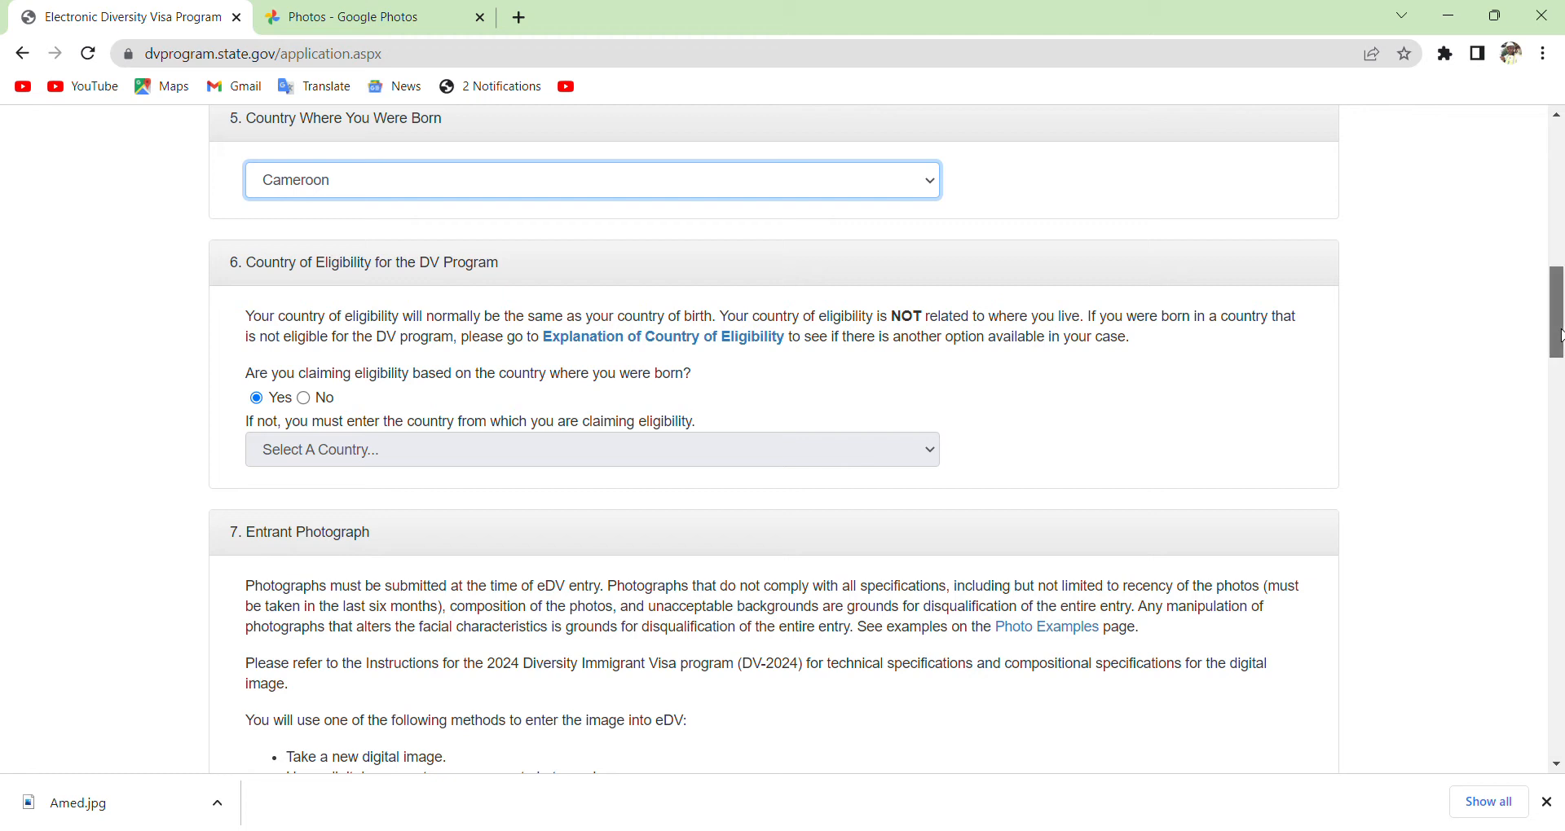
# Upload Amed.jpg as the entrant photograph and bring its preview into view.
pyautogui.moveTo(1561, 336); pyautogui.dragTo(1561, 350)
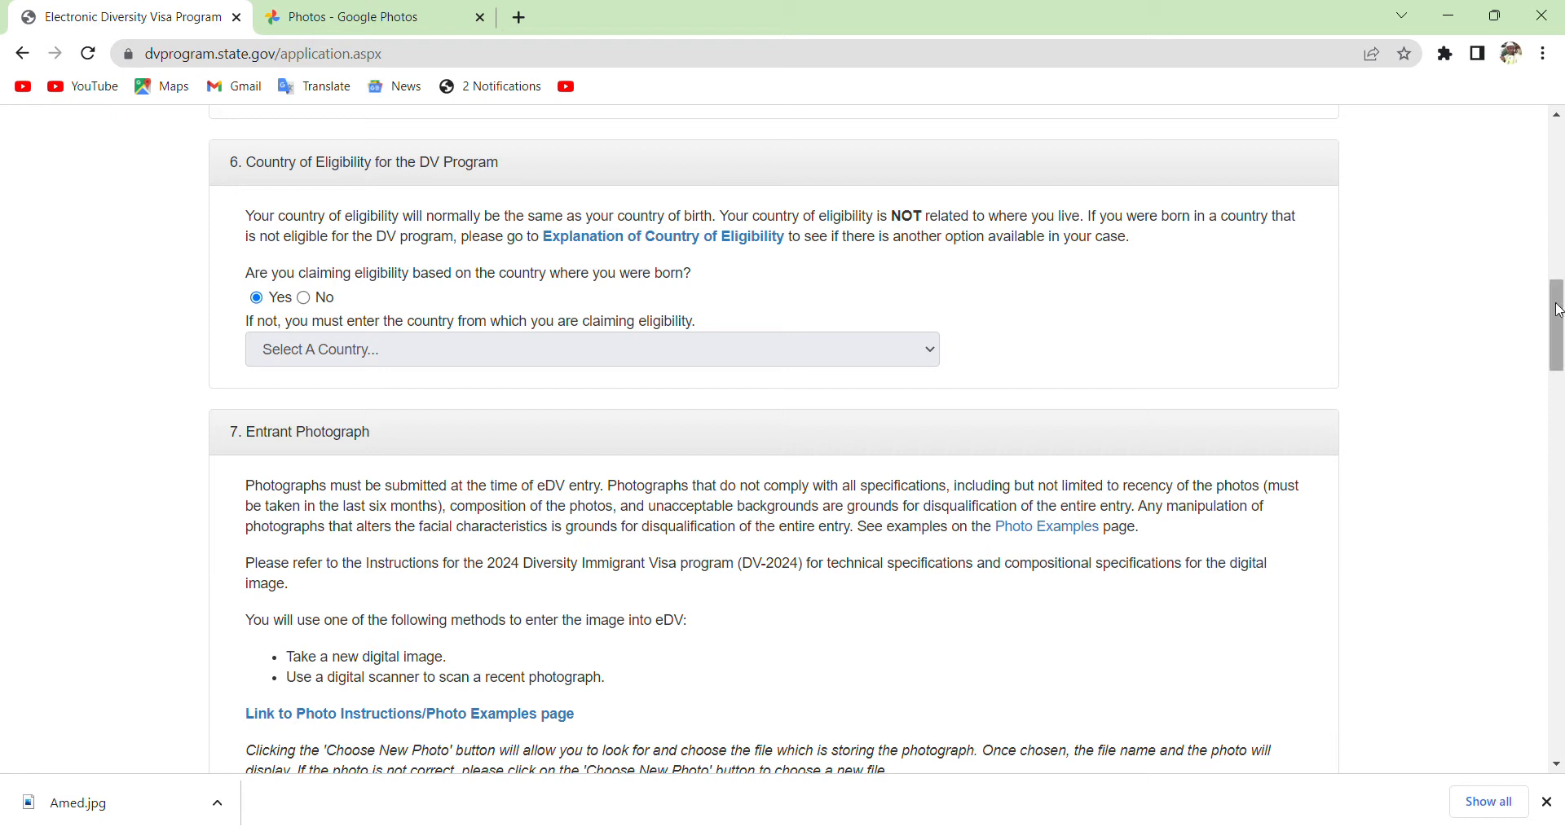
pyautogui.moveTo(1557, 311); pyautogui.dragTo(1558, 321)
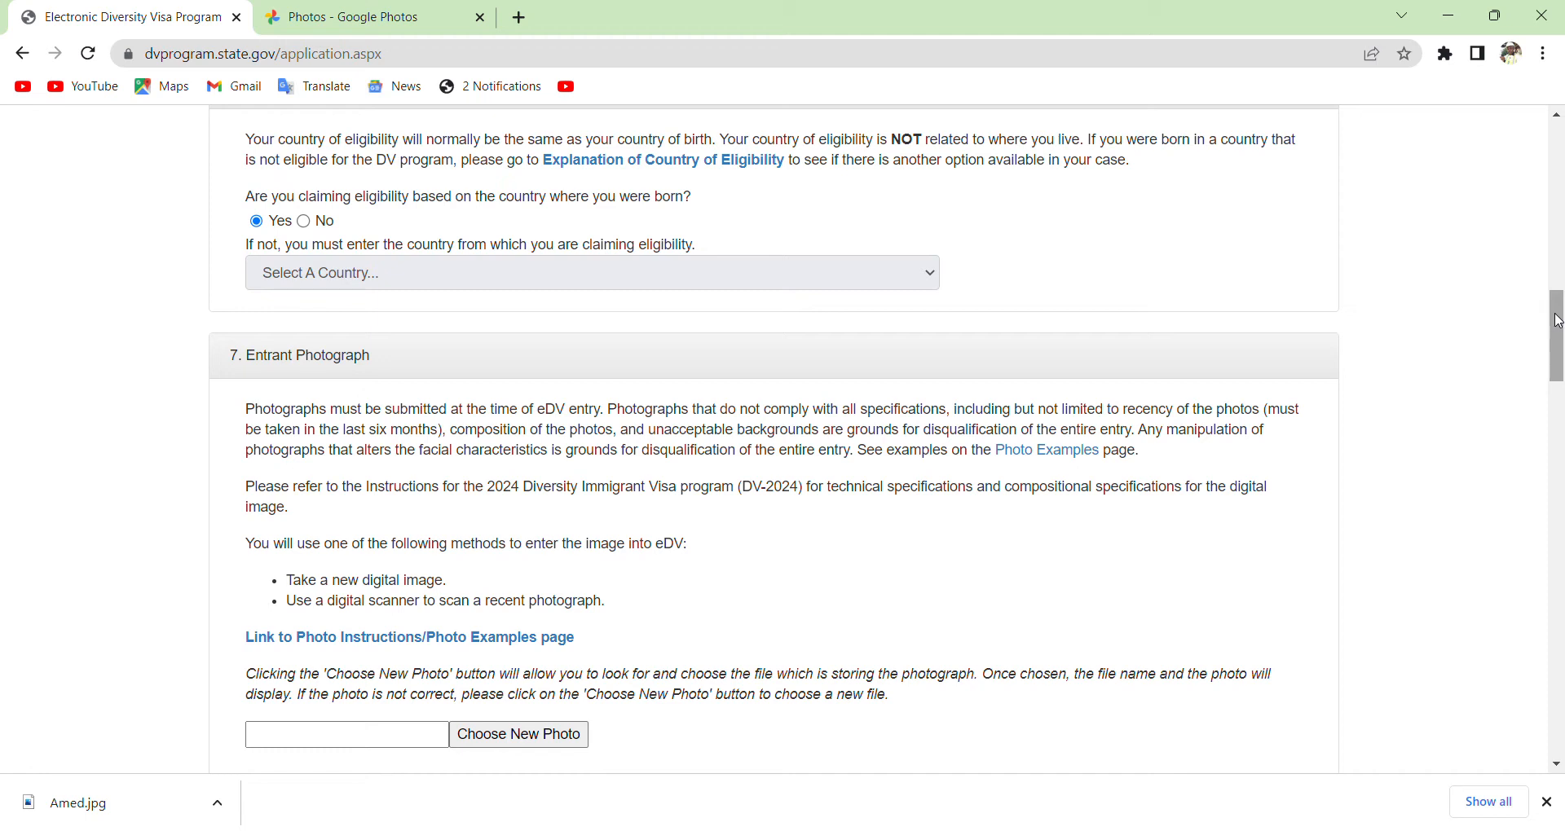
pyautogui.click(523, 736)
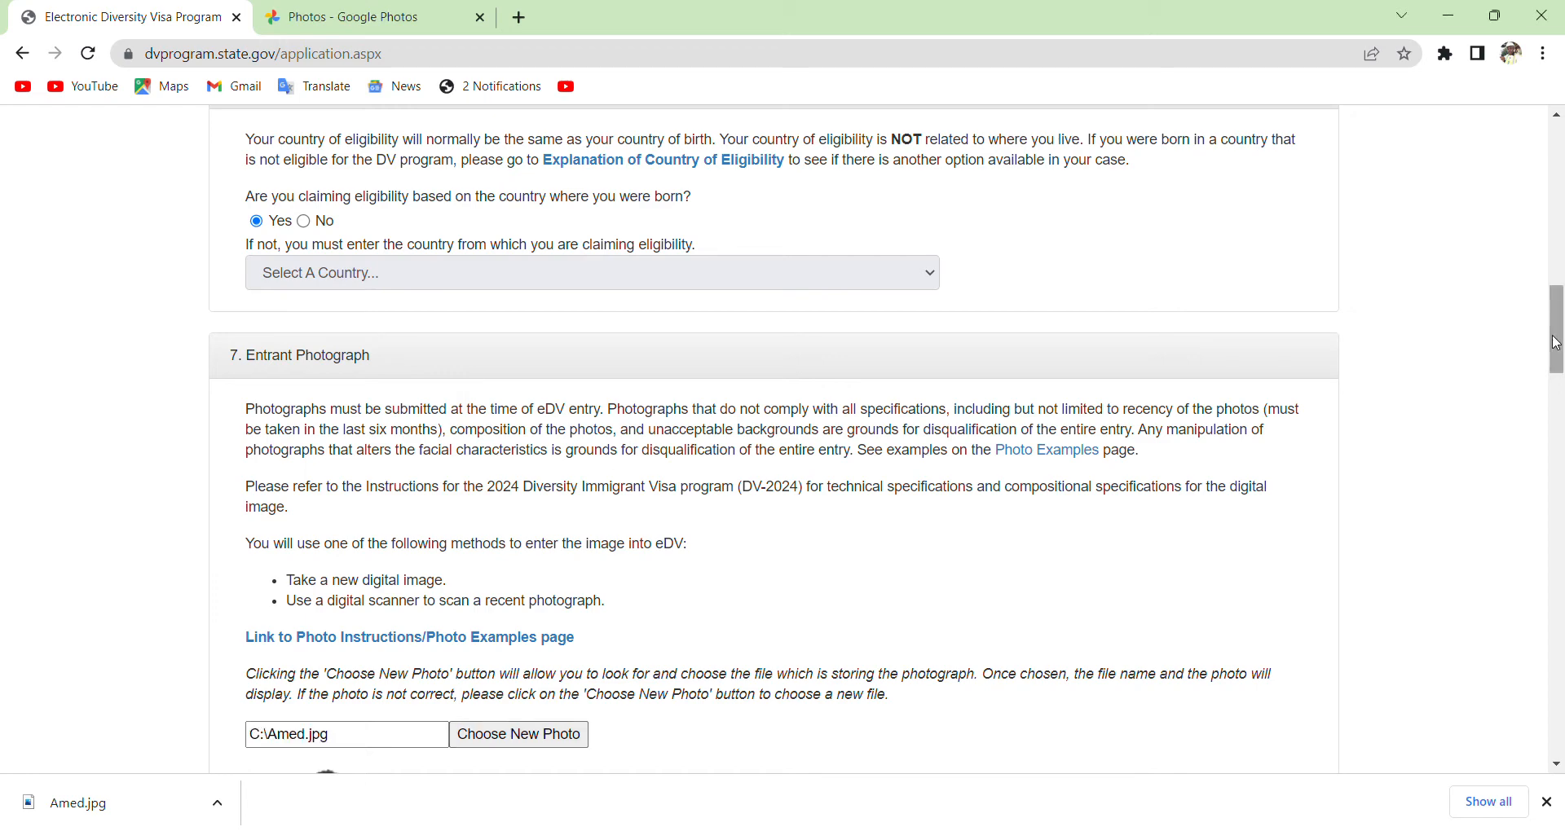
pyautogui.moveTo(1559, 343); pyautogui.dragTo(1561, 422)
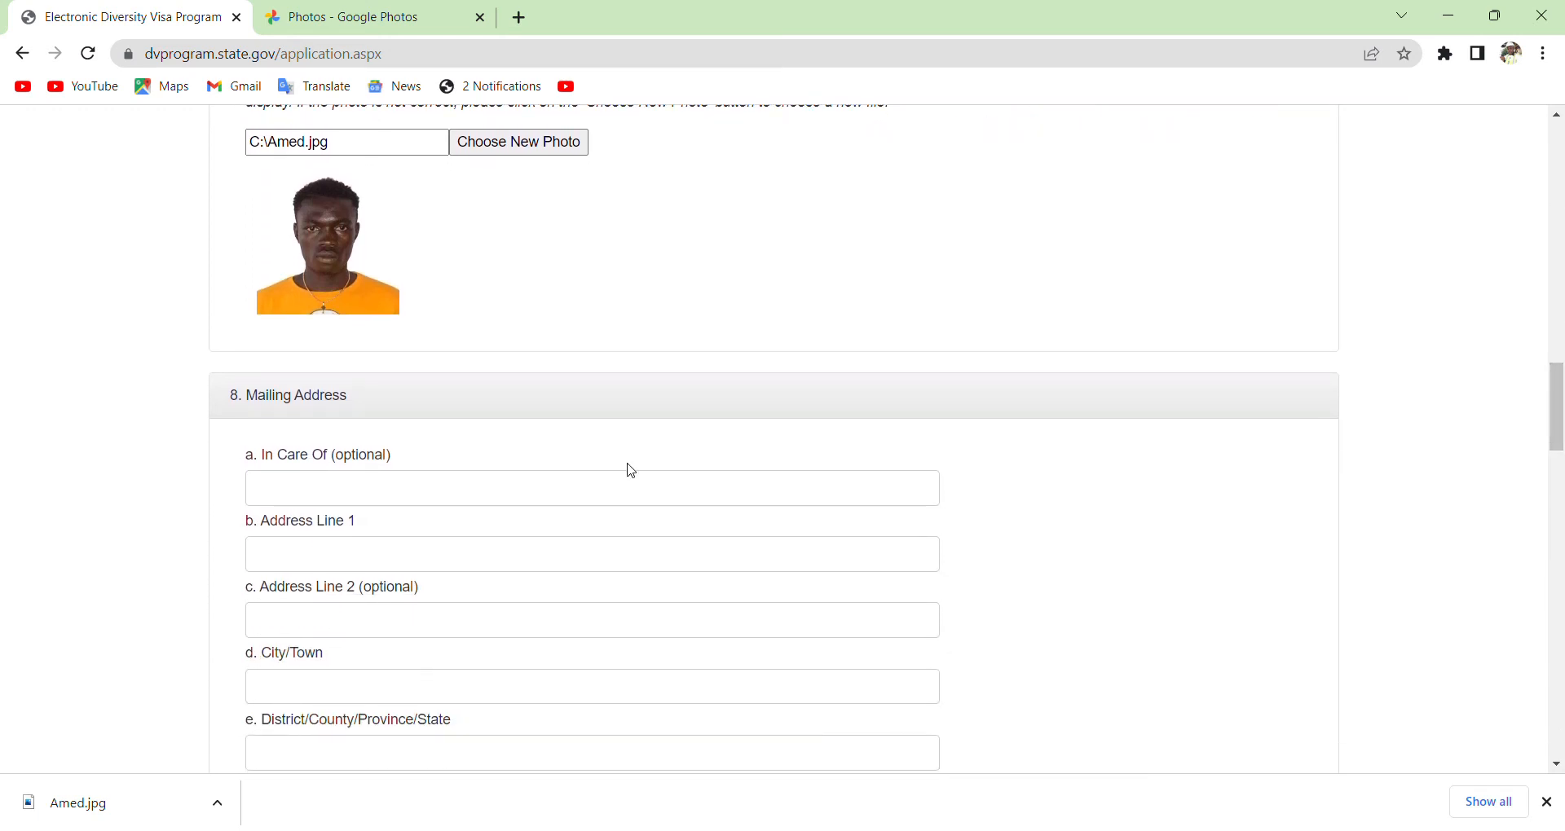
# Fill Address Line 1 and Address Line 2 with the entrant's street address.
pyautogui.click(505, 491)
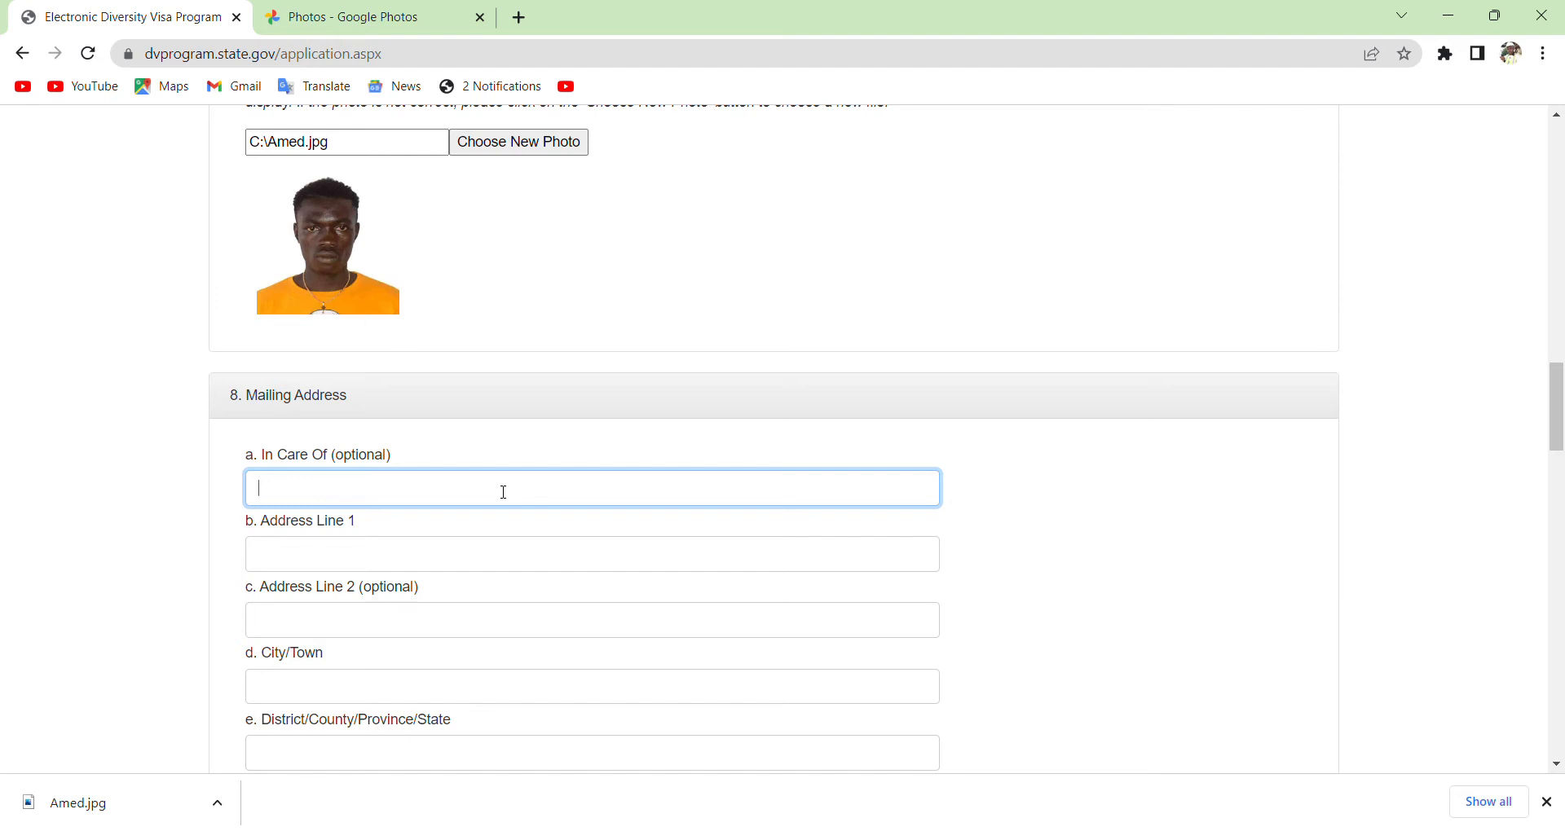
pyautogui.click(414, 565)
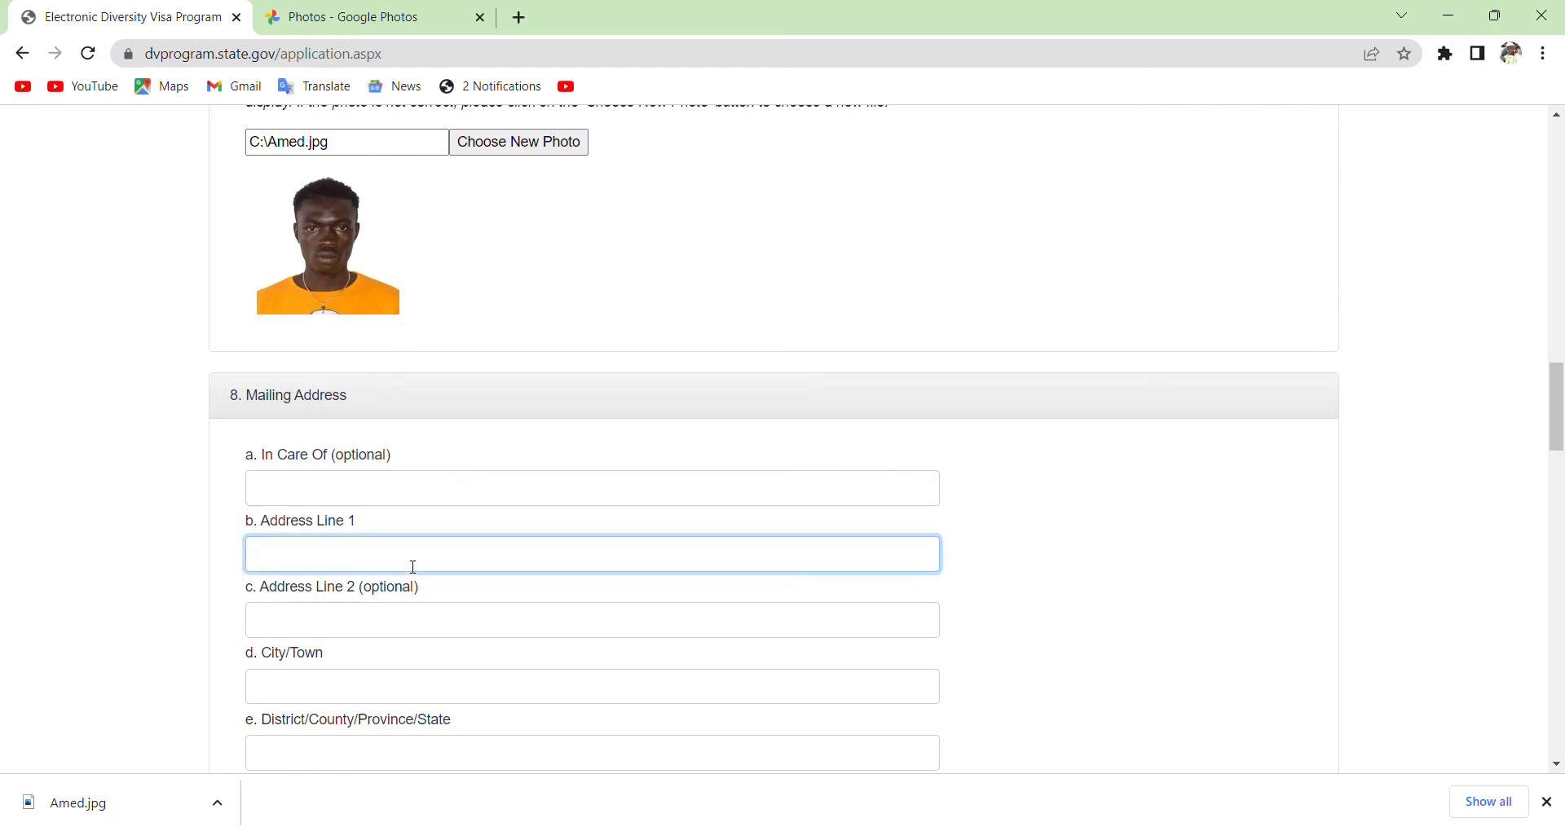
pyautogui.click(293, 634)
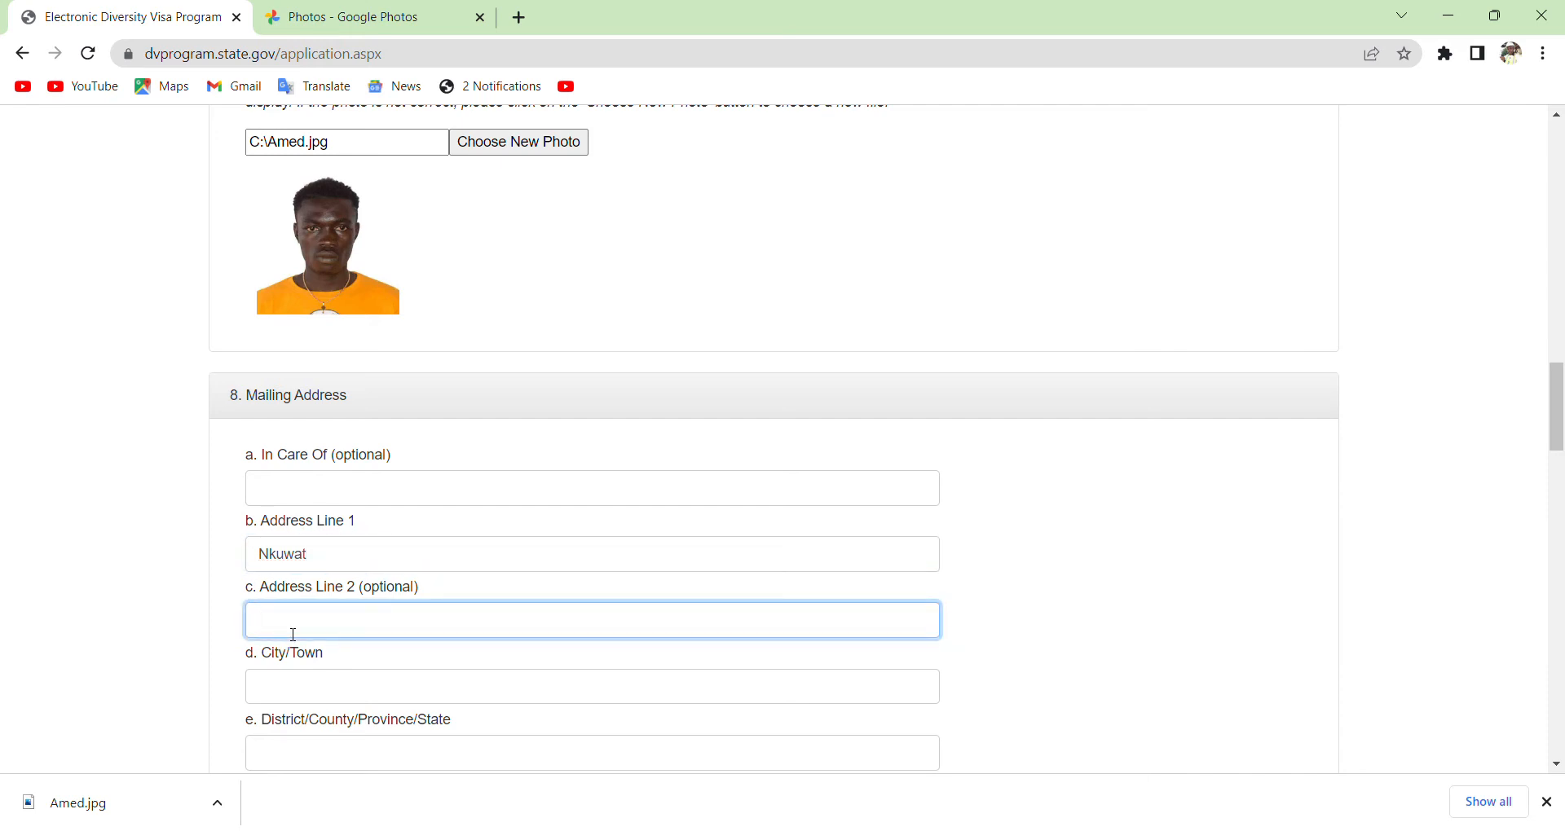
# Put a contact e-mail in the In Care Of line and enter the city/town.
pyautogui.click(357, 504)
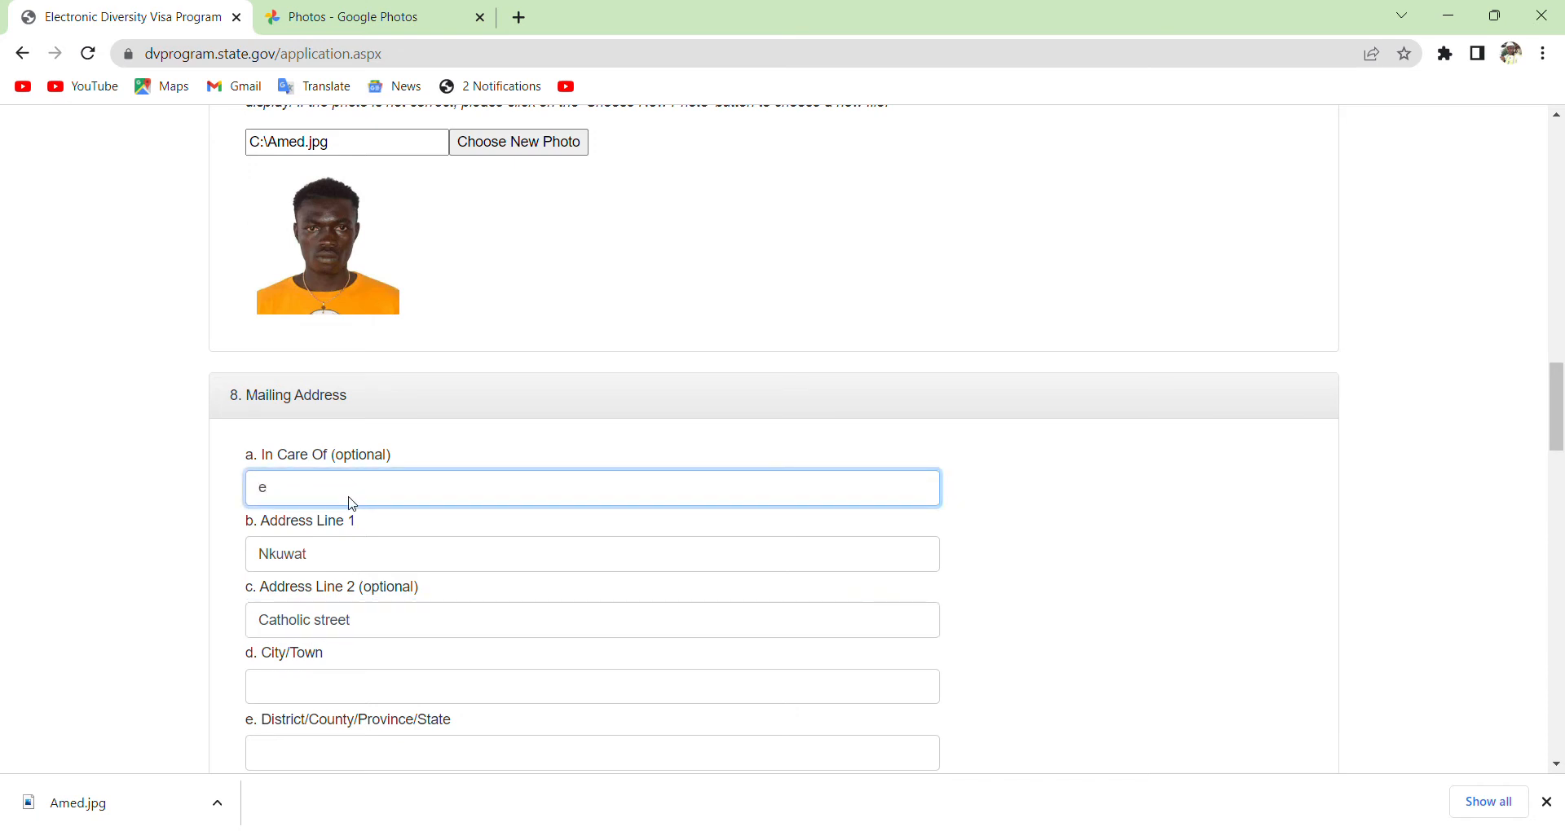
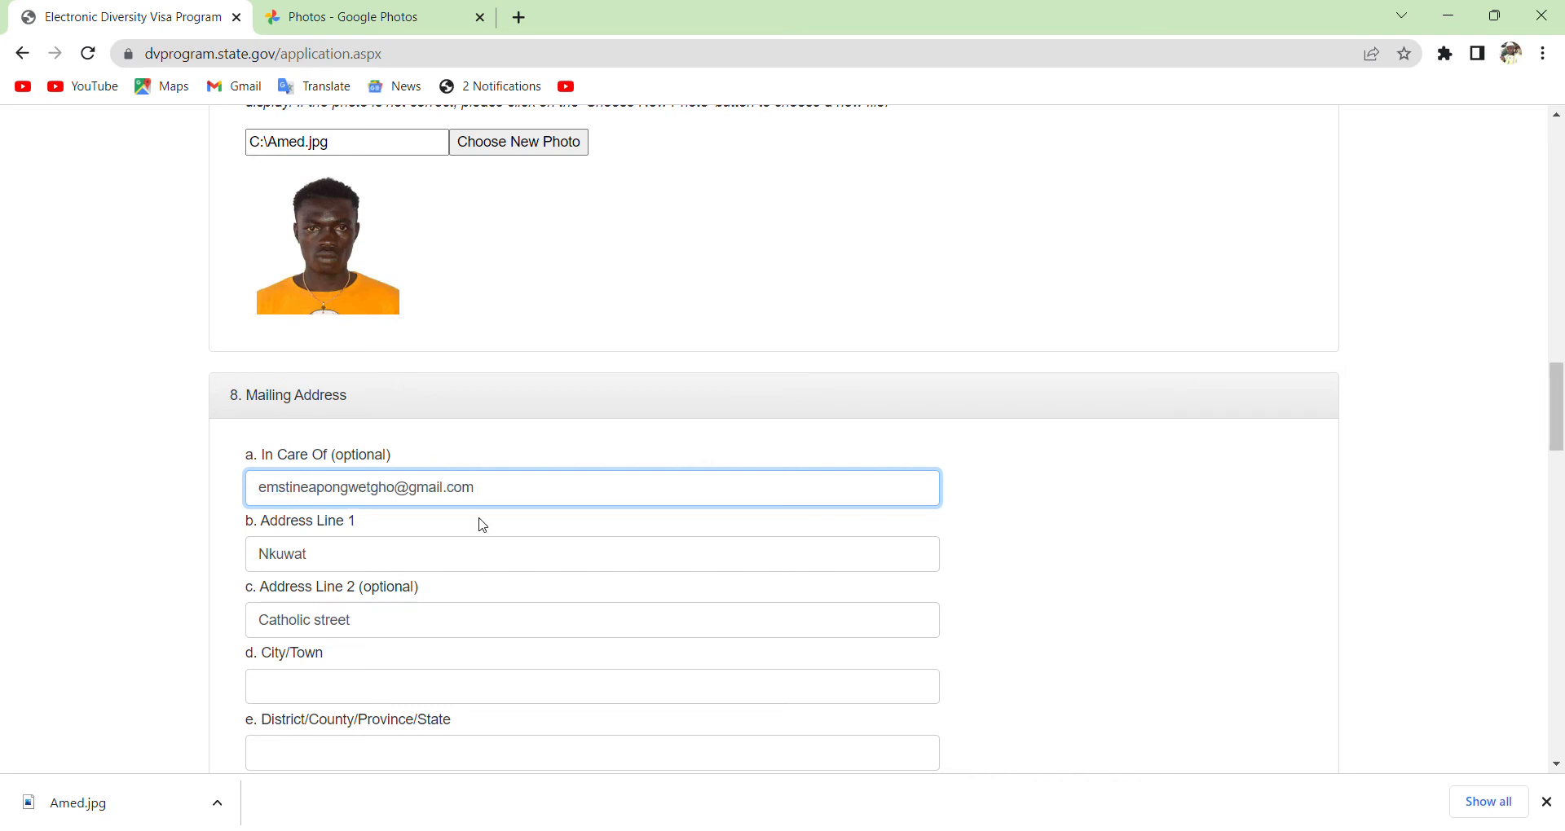
pyautogui.click(339, 695)
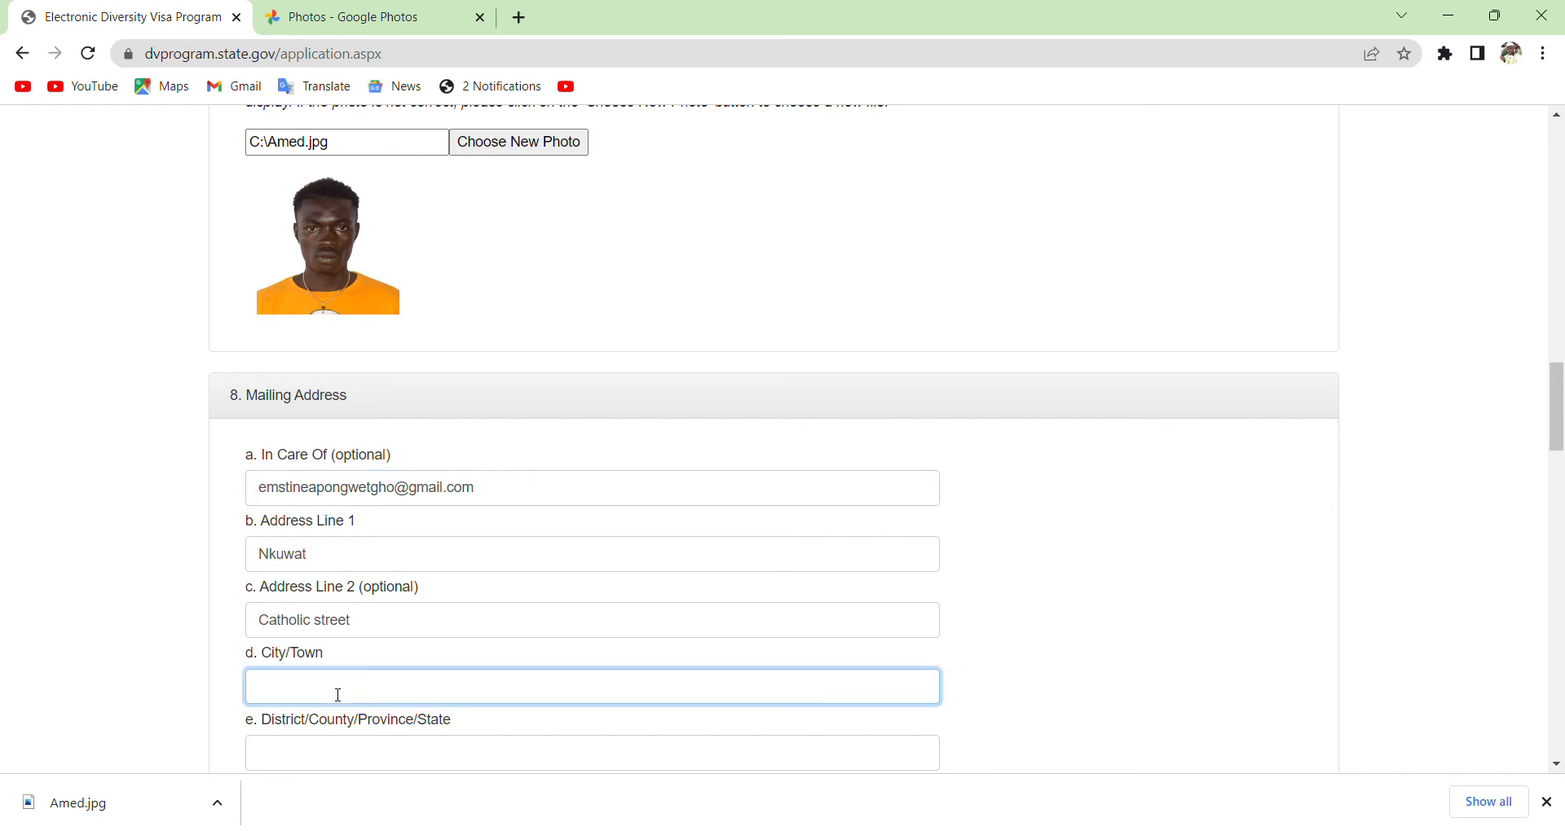
pyautogui.write('Bangolan')
pyautogui.click(453, 758)
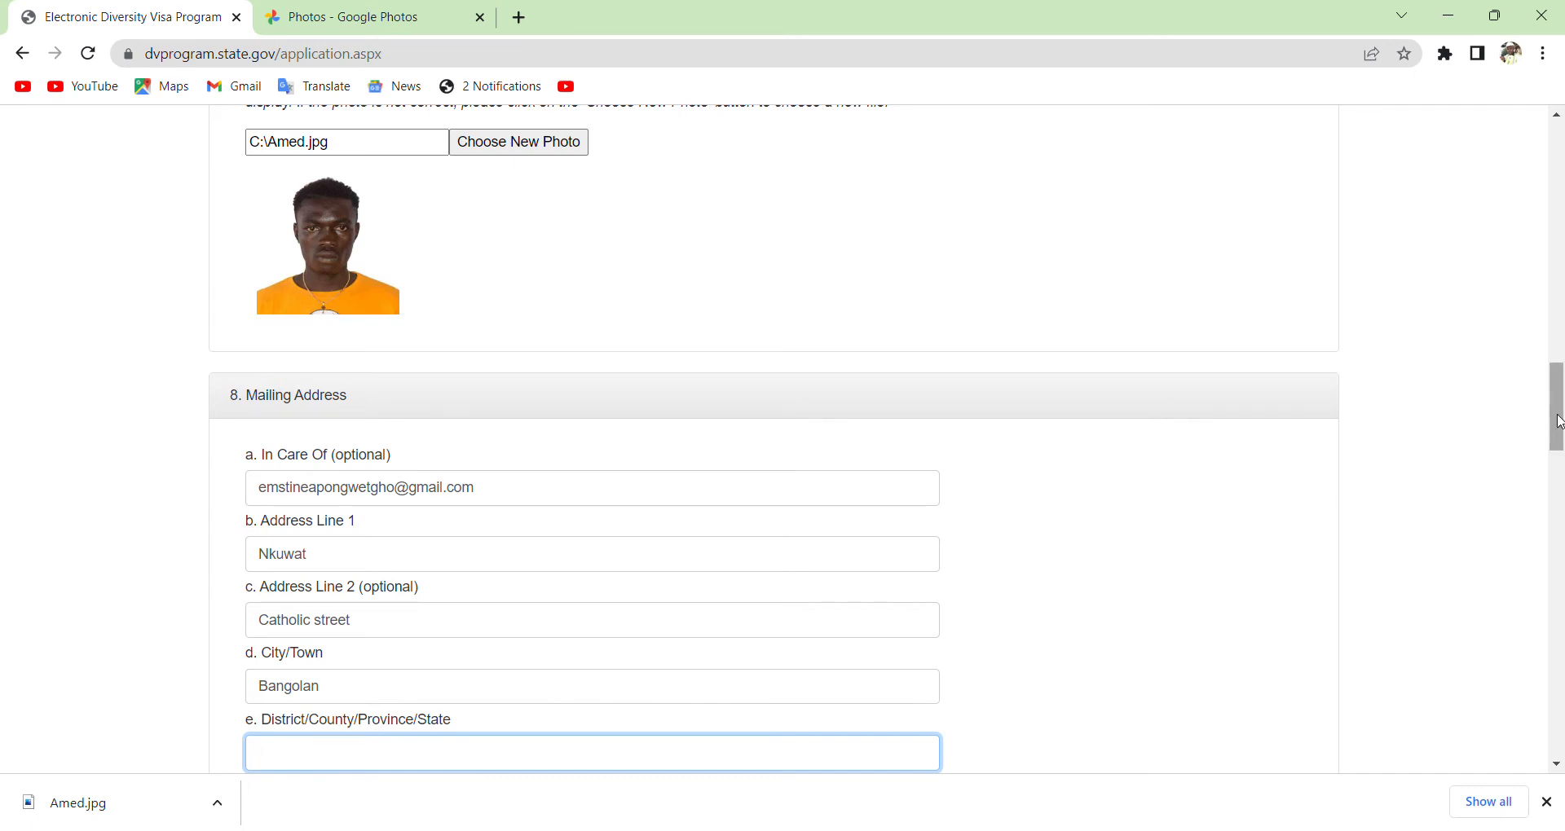
# Enter district North West, tick No Postal Code, and pick Cameroon as the mailing country.
pyautogui.moveTo(1559, 423); pyautogui.dragTo(1559, 472)
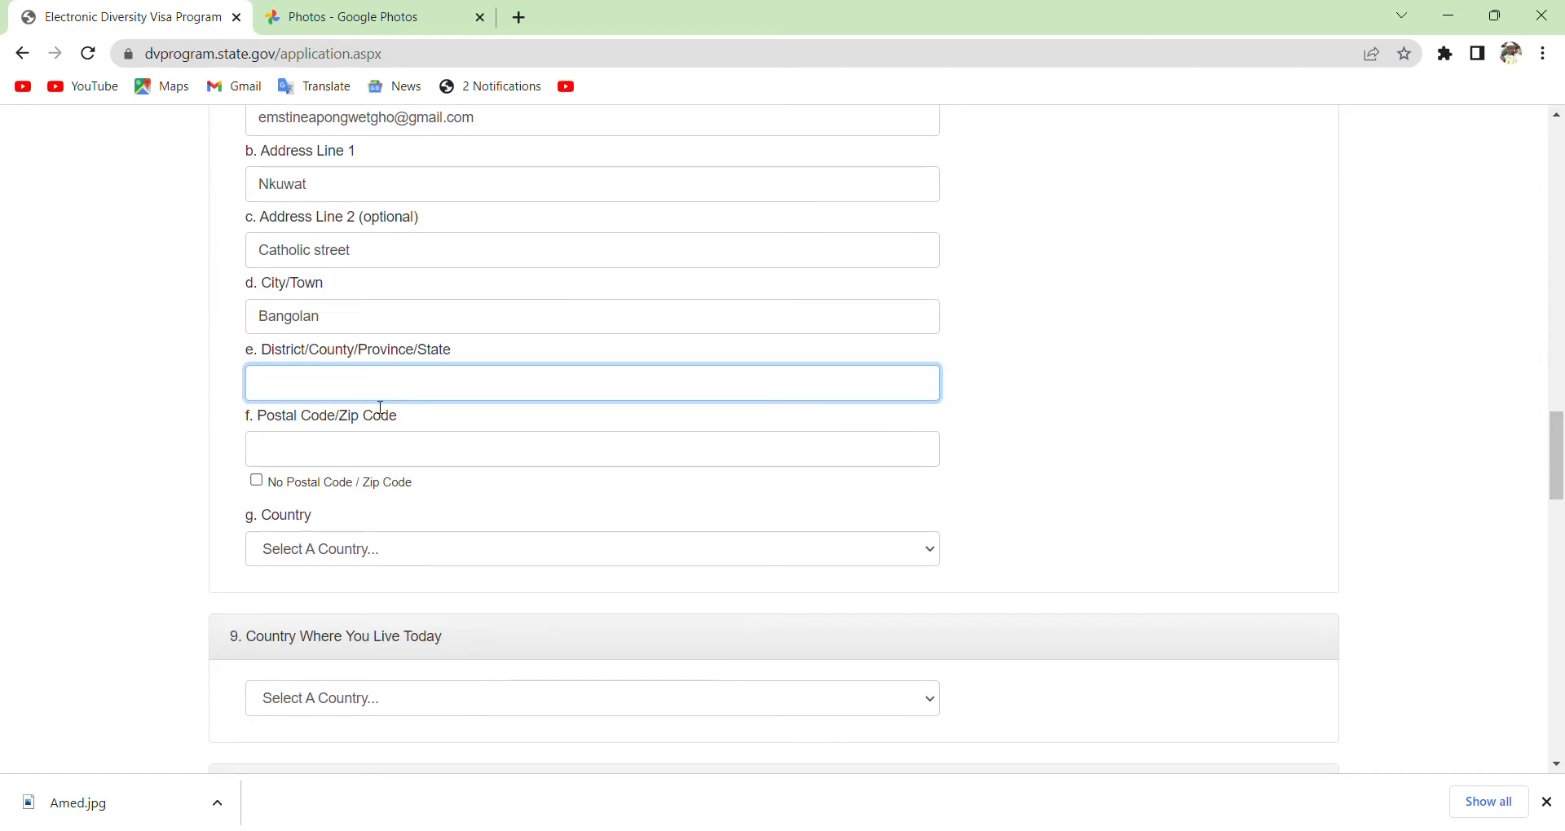
pyautogui.write('North West')
pyautogui.click(301, 466)
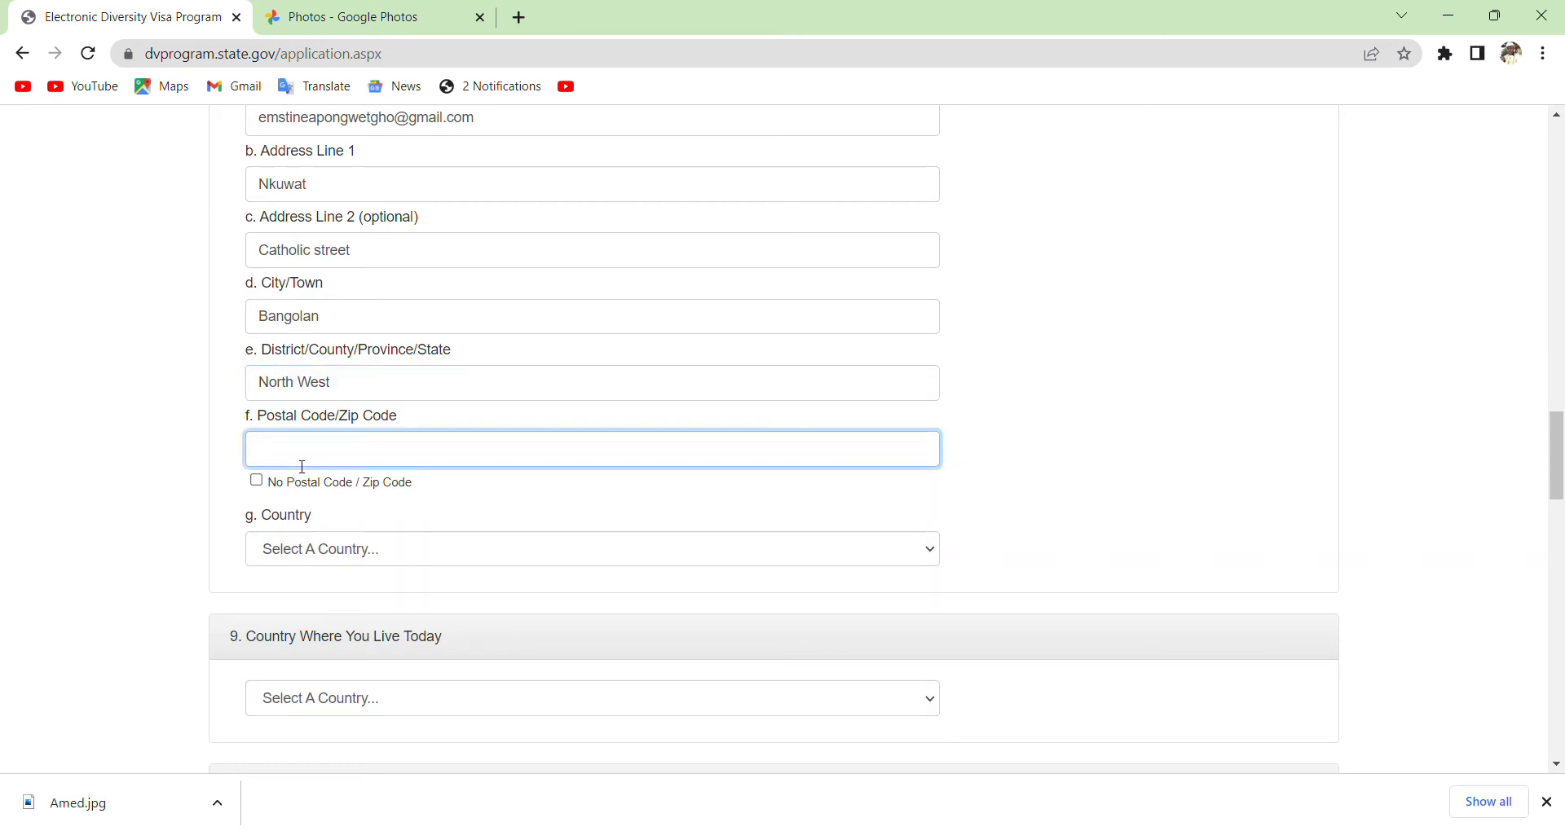
pyautogui.click(263, 486)
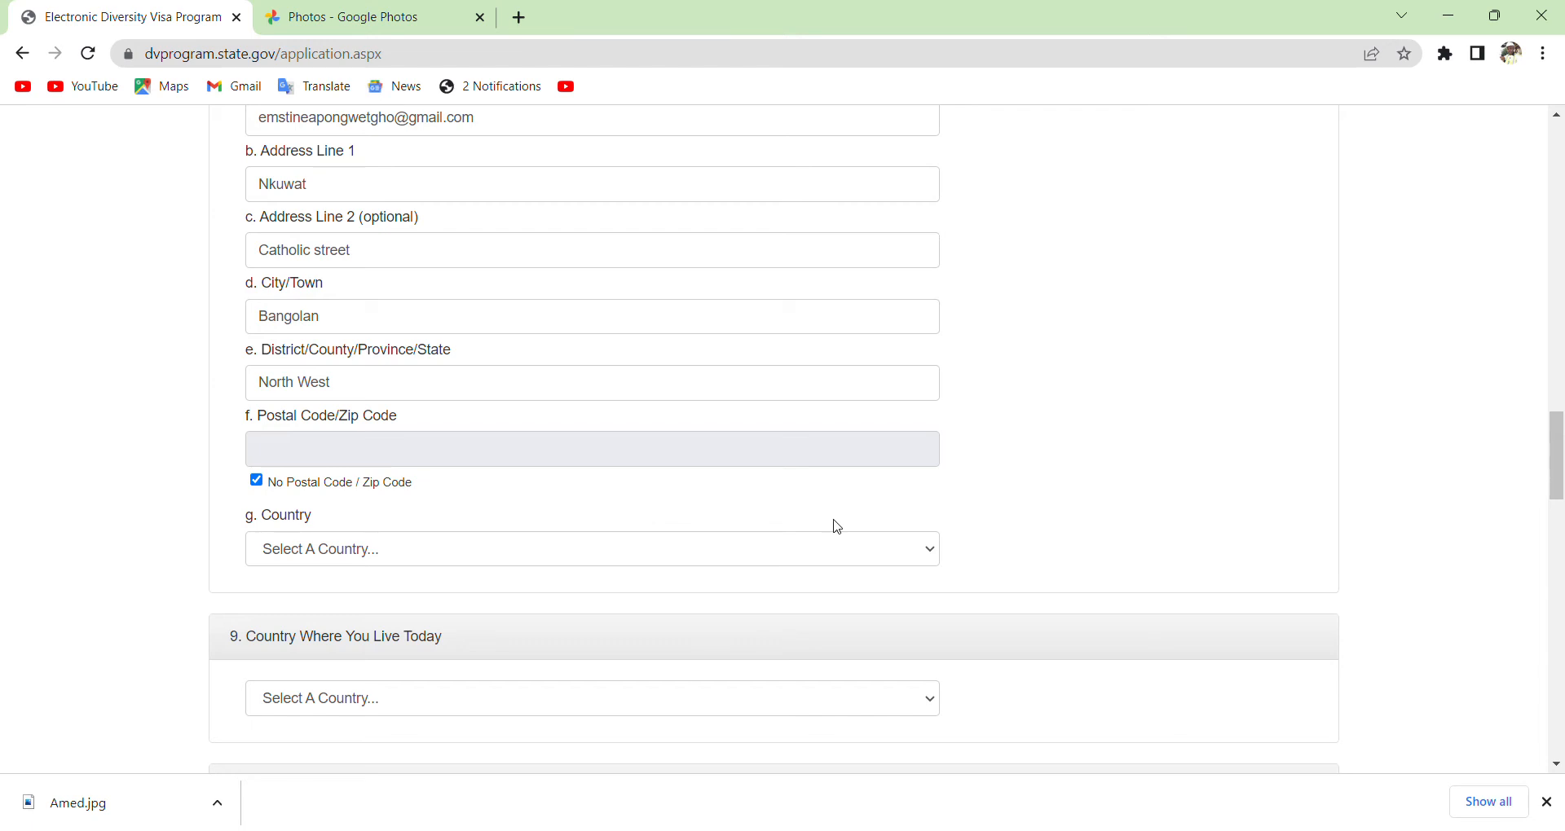
pyautogui.click(929, 552)
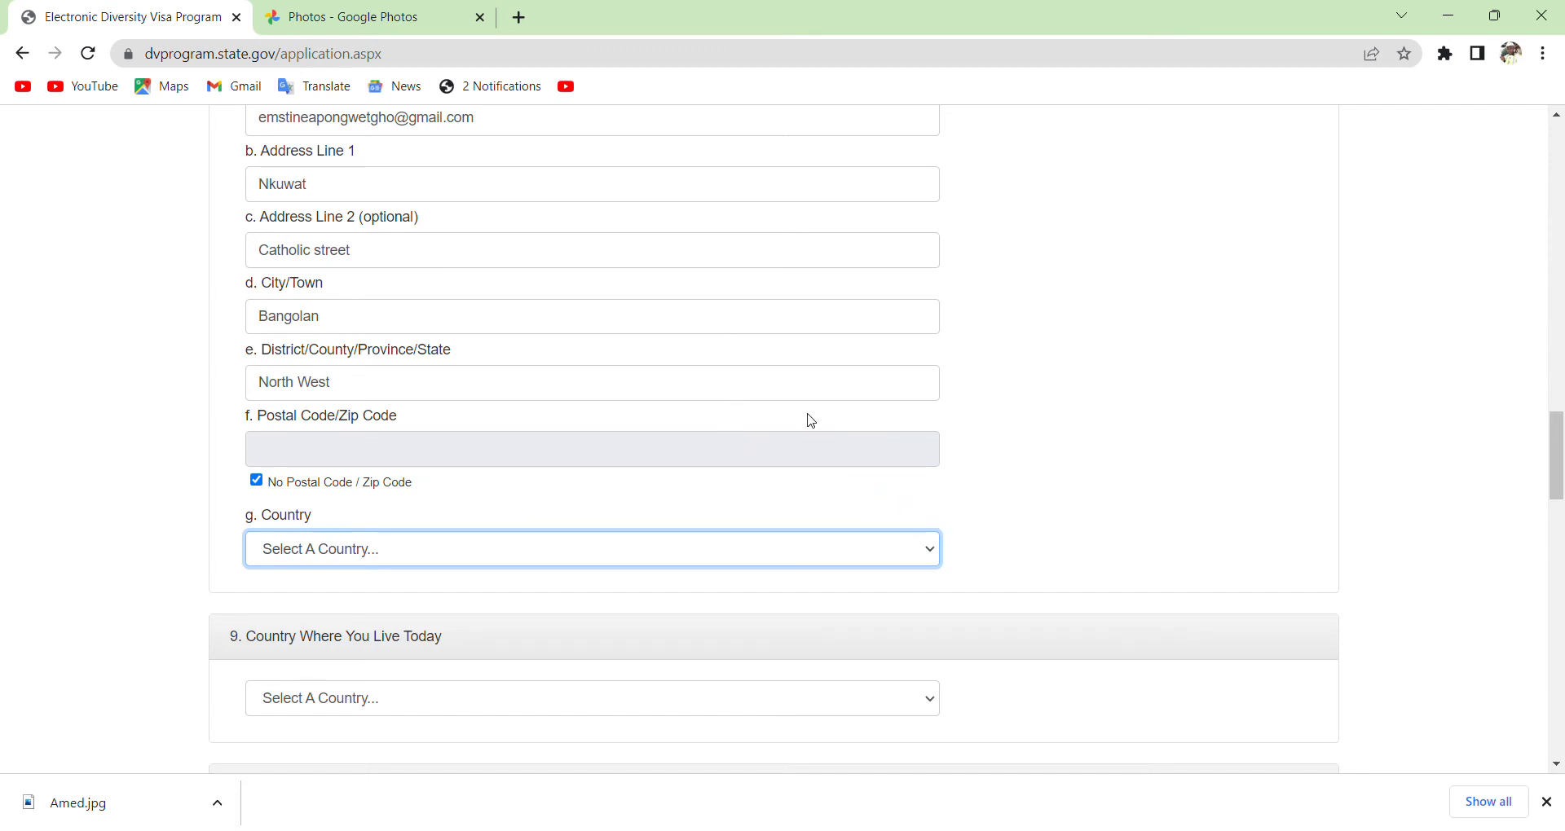
pyautogui.write('Cameroon')
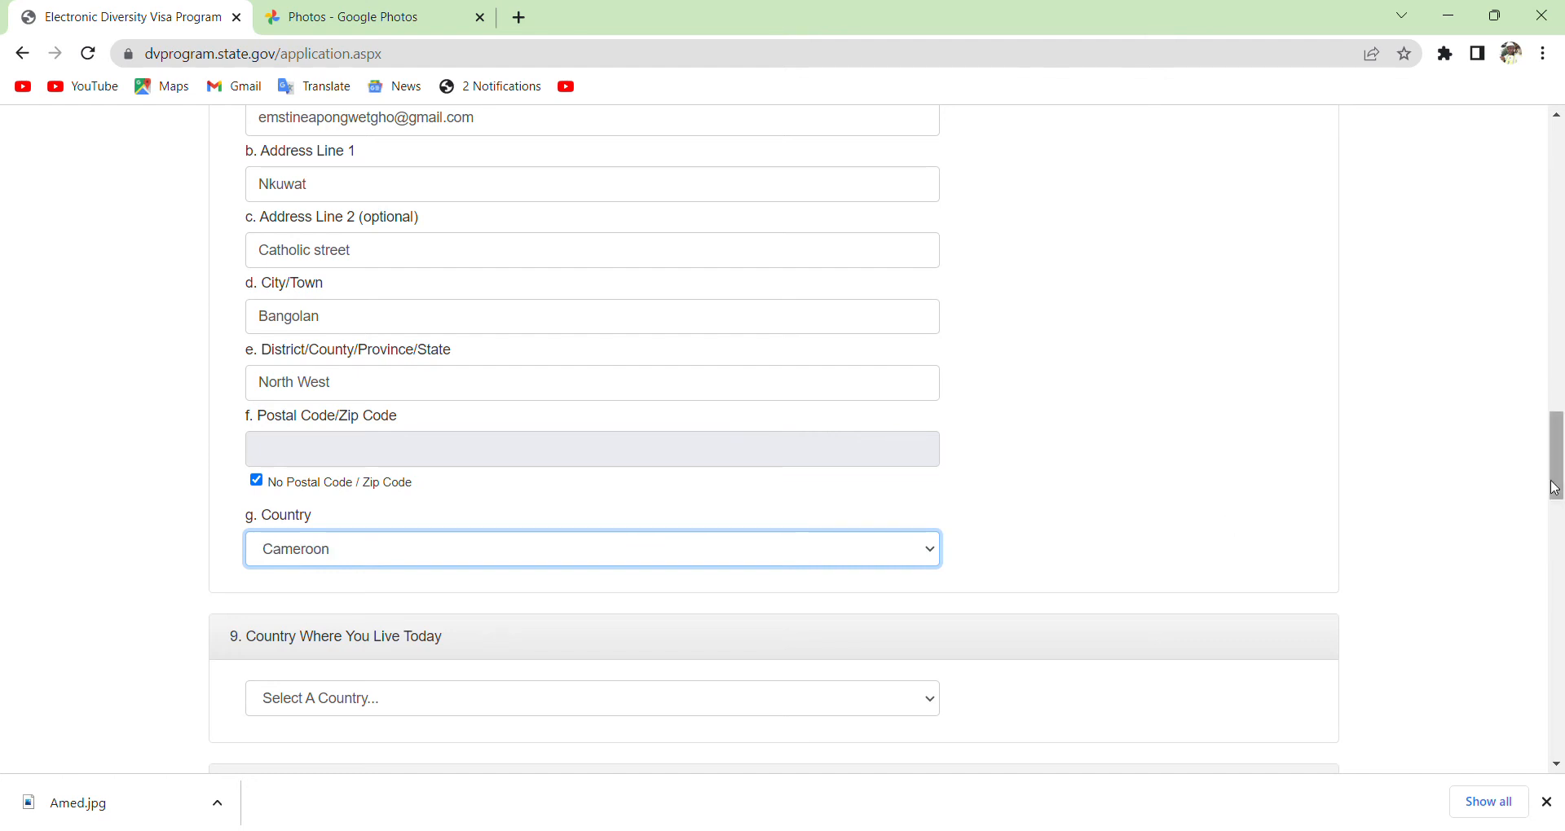
pyautogui.moveTo(1557, 489); pyautogui.dragTo(1560, 538)
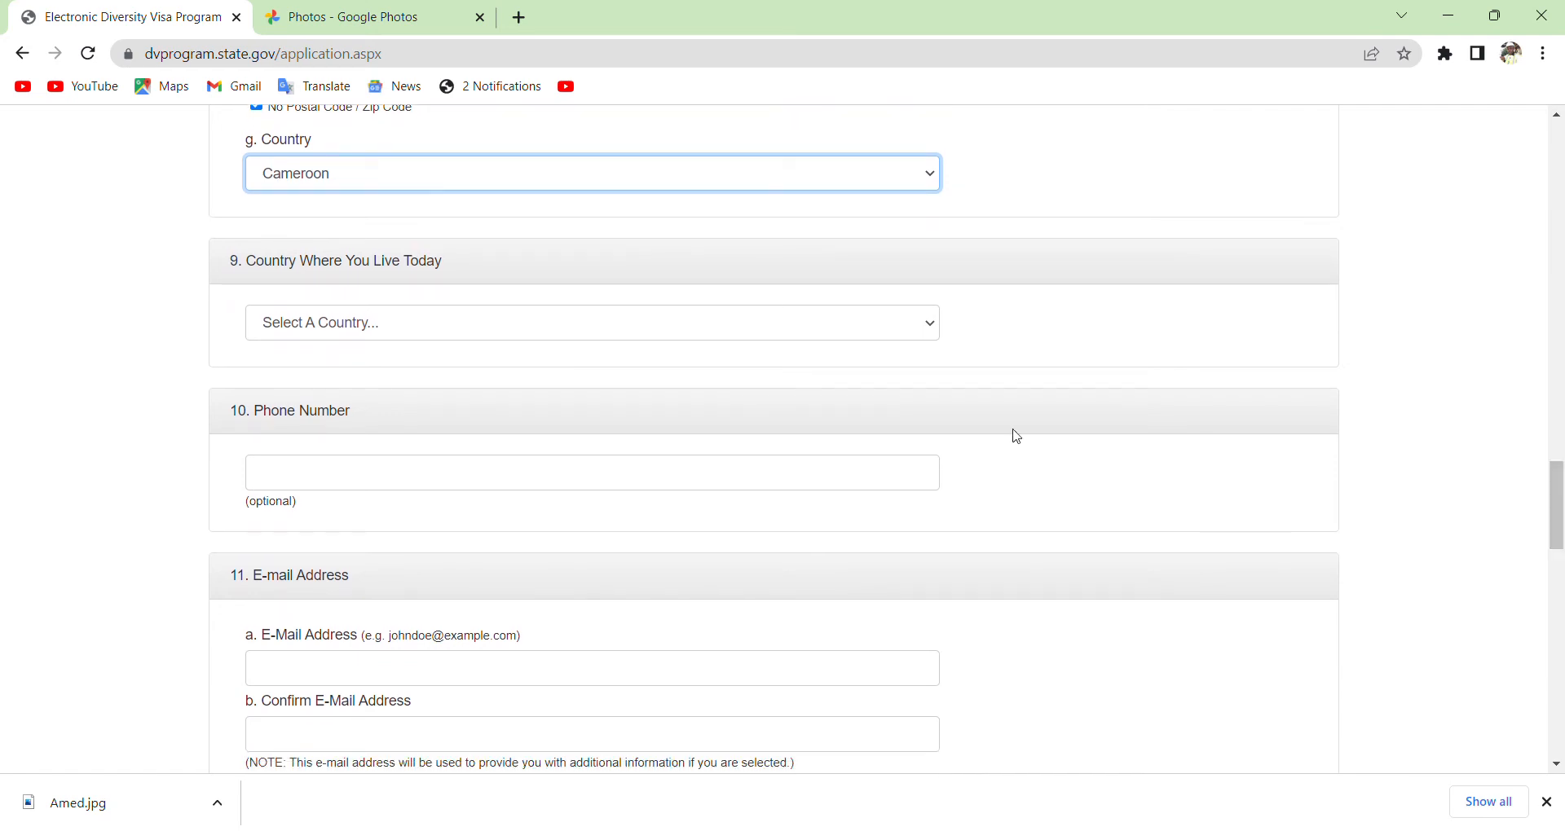
# Choose Cameroon as the country where the entrant lives today.
pyautogui.click(932, 326)
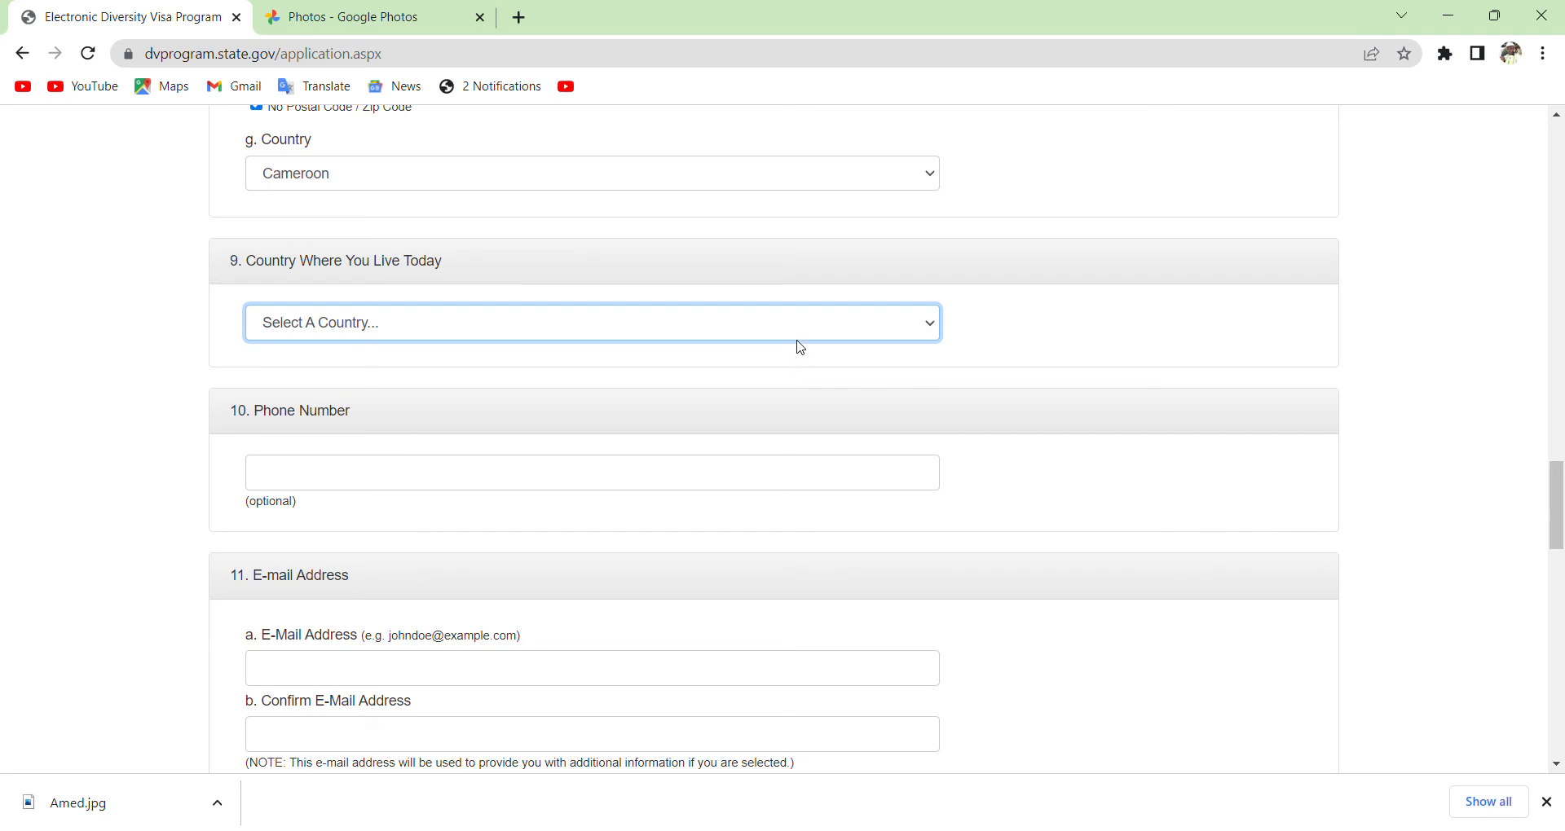
pyautogui.click(798, 373)
pyautogui.moveTo(1557, 490); pyautogui.dragTo(1557, 513)
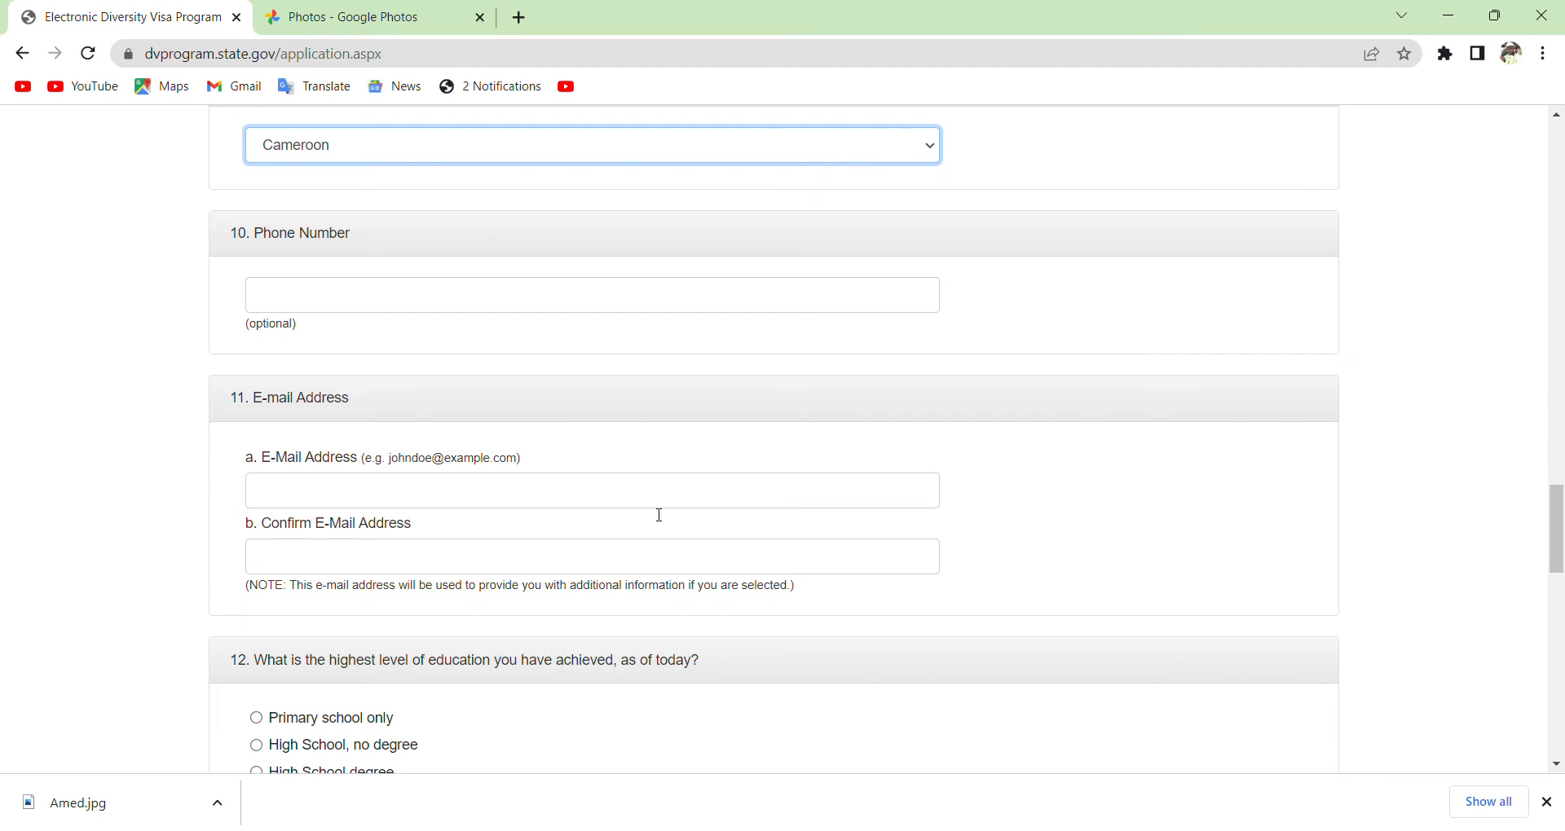
# Type the entrant's e-mail address and repeat it in the Confirm E-Mail Address field.
pyautogui.click(407, 509)
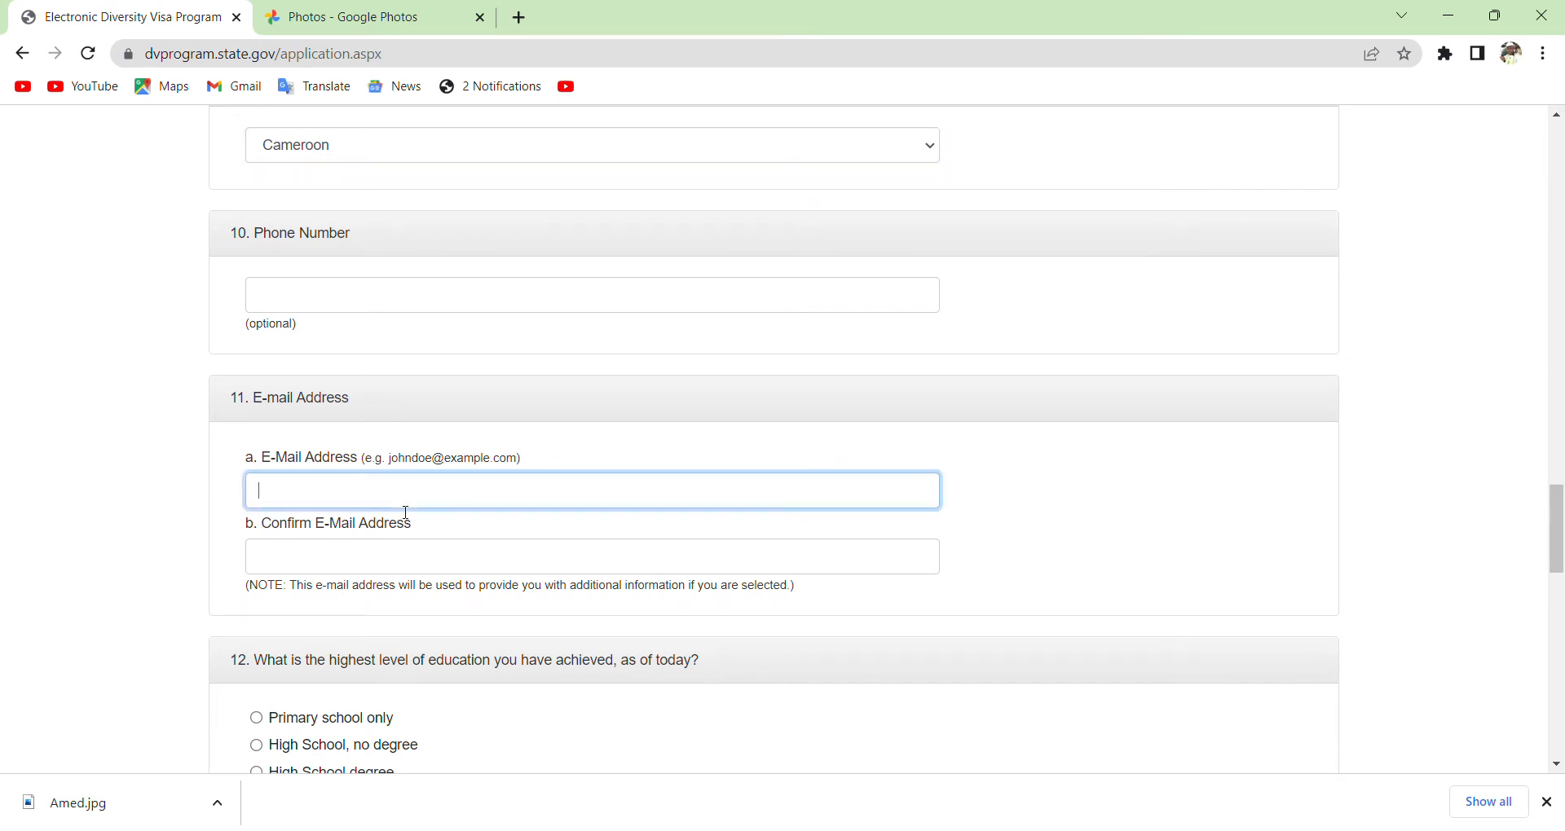
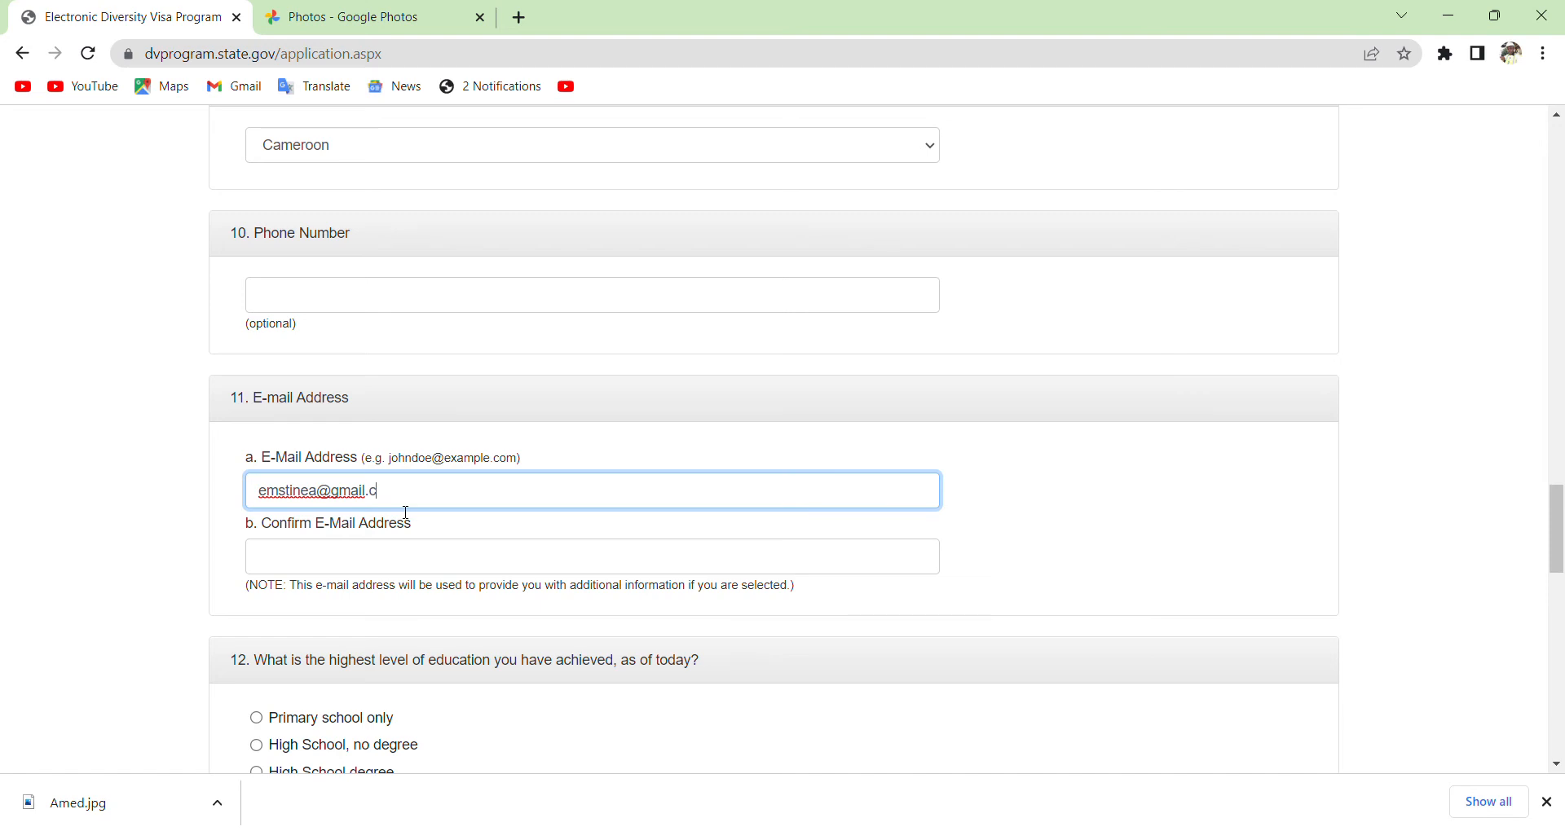
pyautogui.click(369, 570)
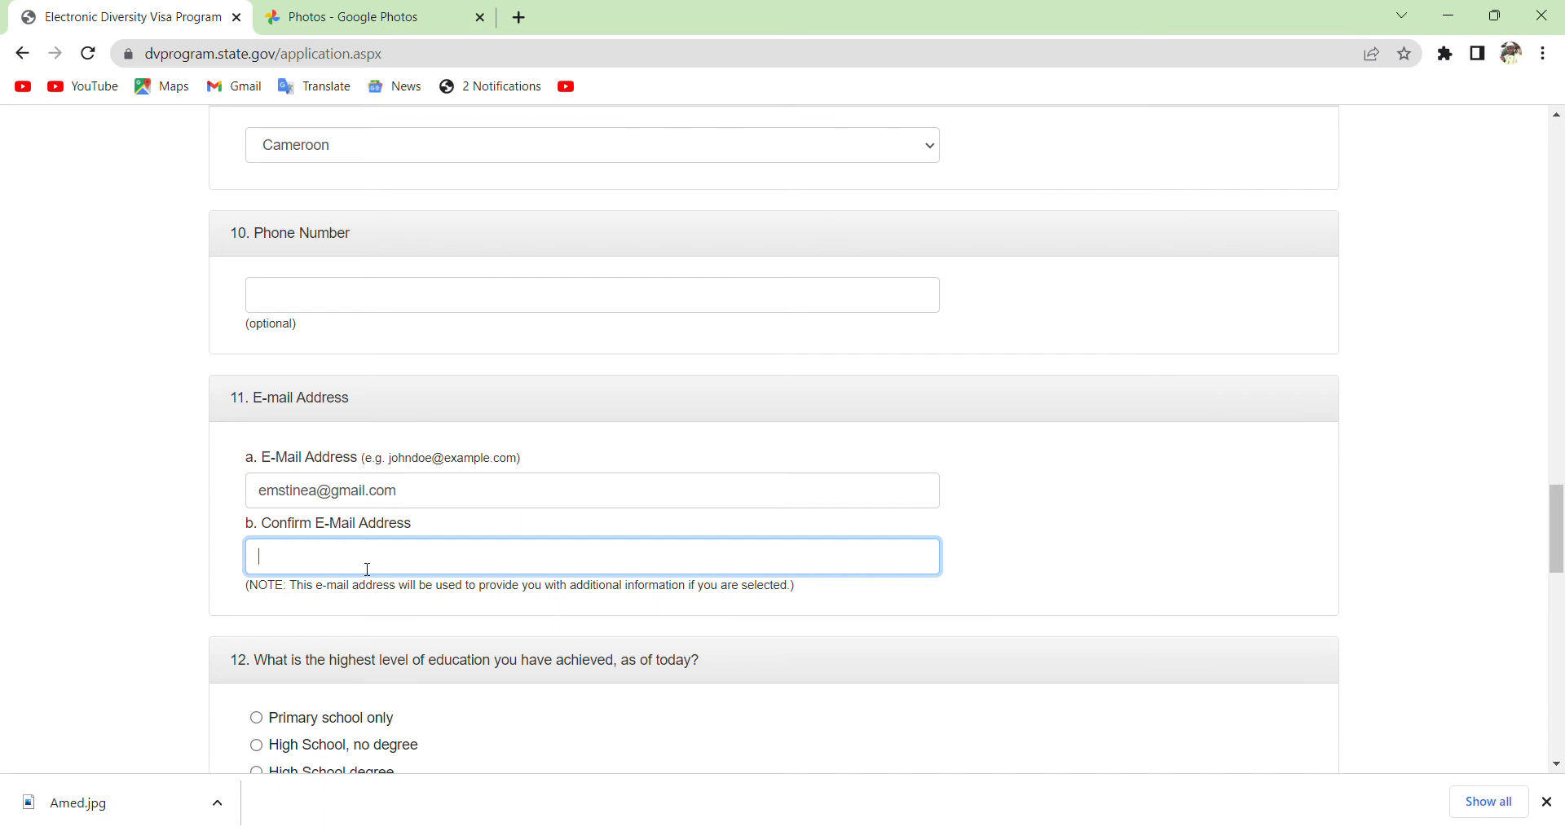
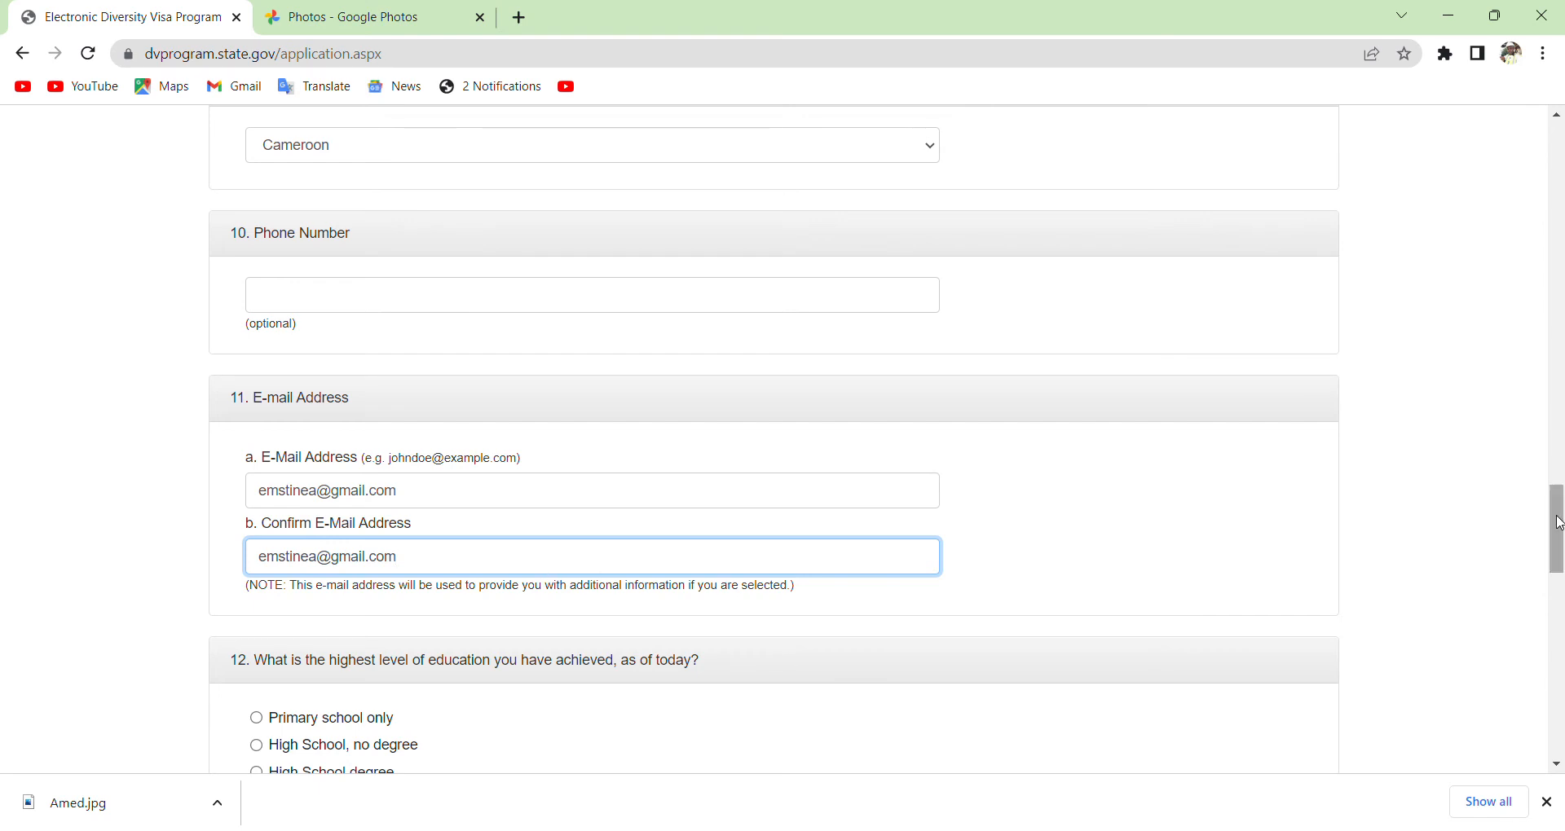
# Select 'High School degree' under question 12 as the highest education level.
pyautogui.moveTo(1559, 524); pyautogui.dragTo(1559, 573)
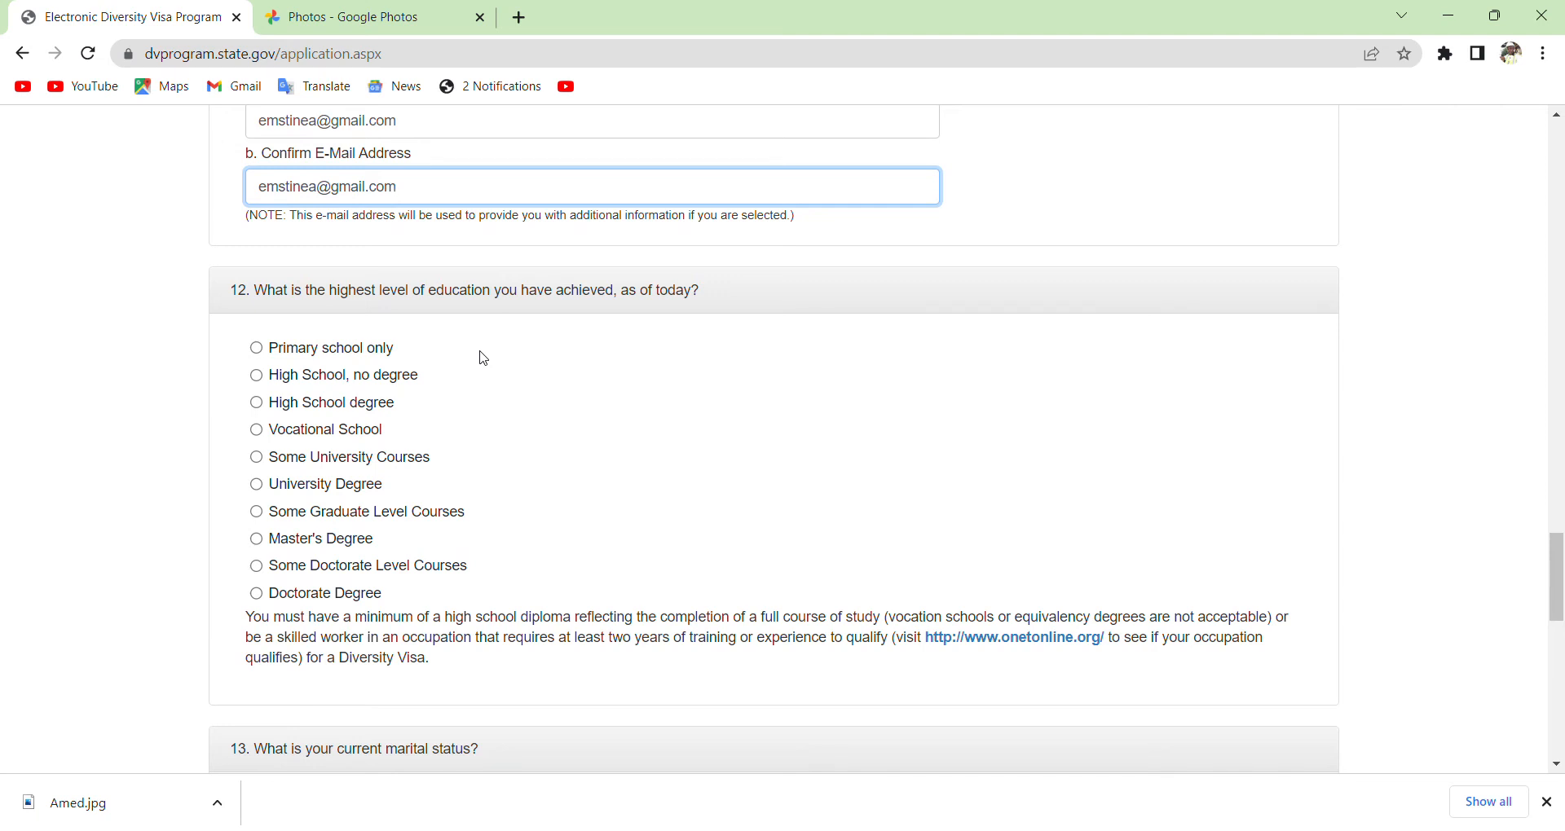
pyautogui.click(263, 412)
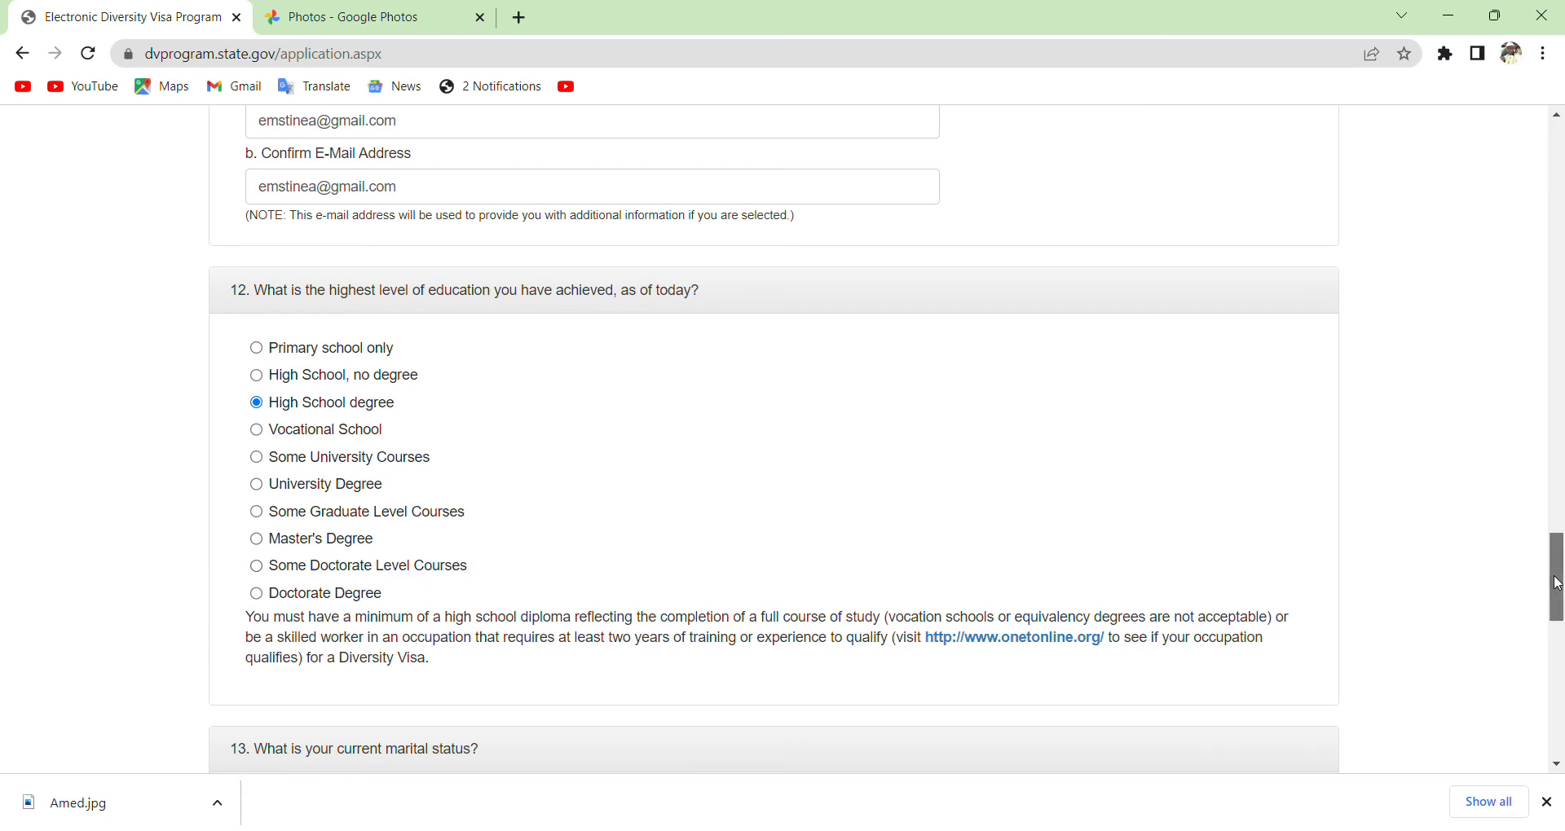
pyautogui.moveTo(1559, 585); pyautogui.dragTo(1561, 637)
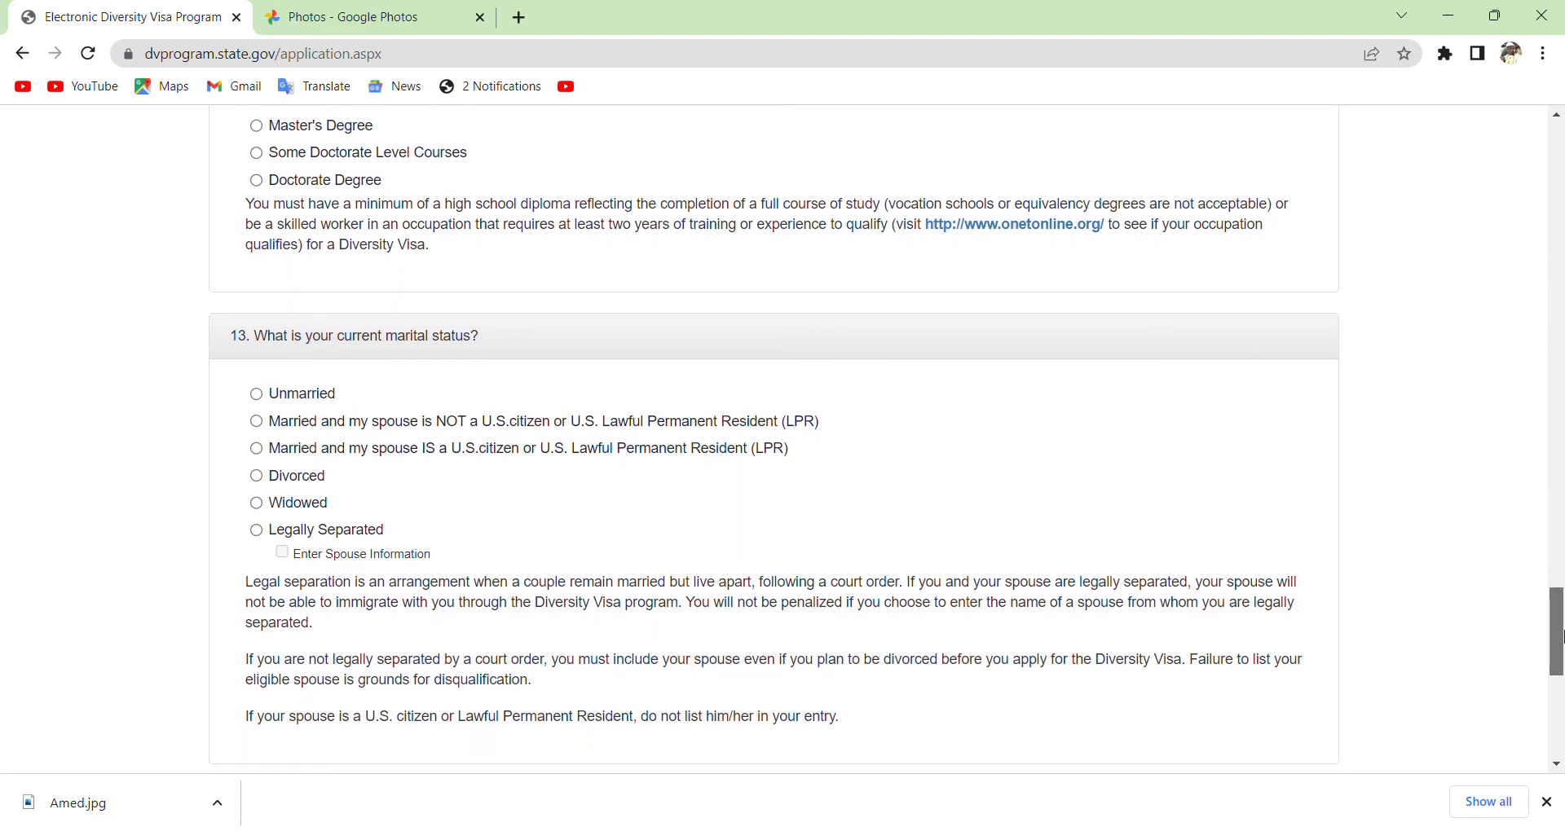
# Mark marital status Unmarried, enter 0 children, and continue to the review page.
pyautogui.click(256, 396)
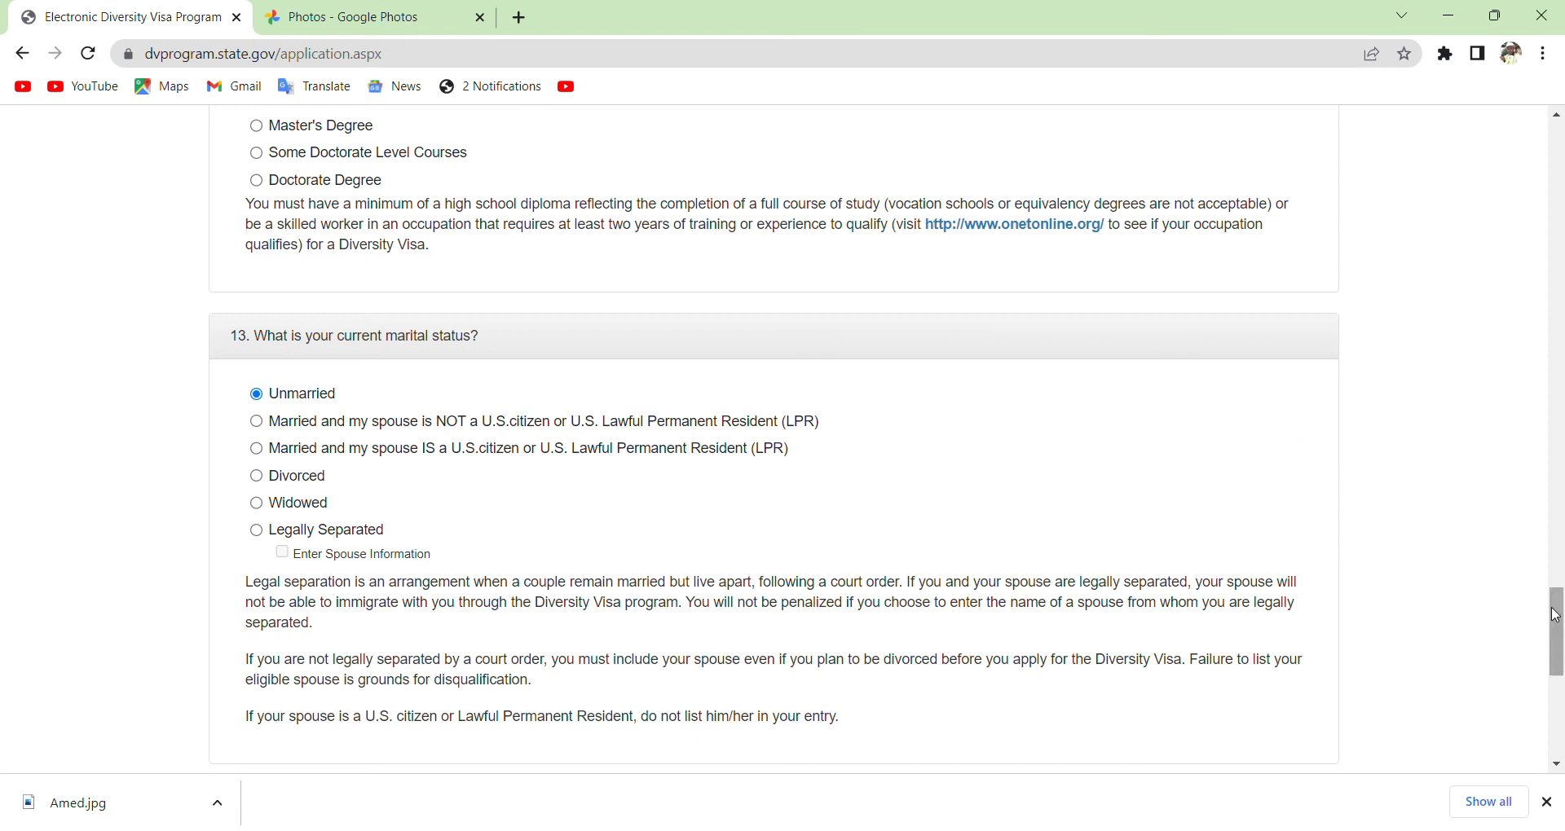
pyautogui.moveTo(1559, 622); pyautogui.dragTo(1559, 640)
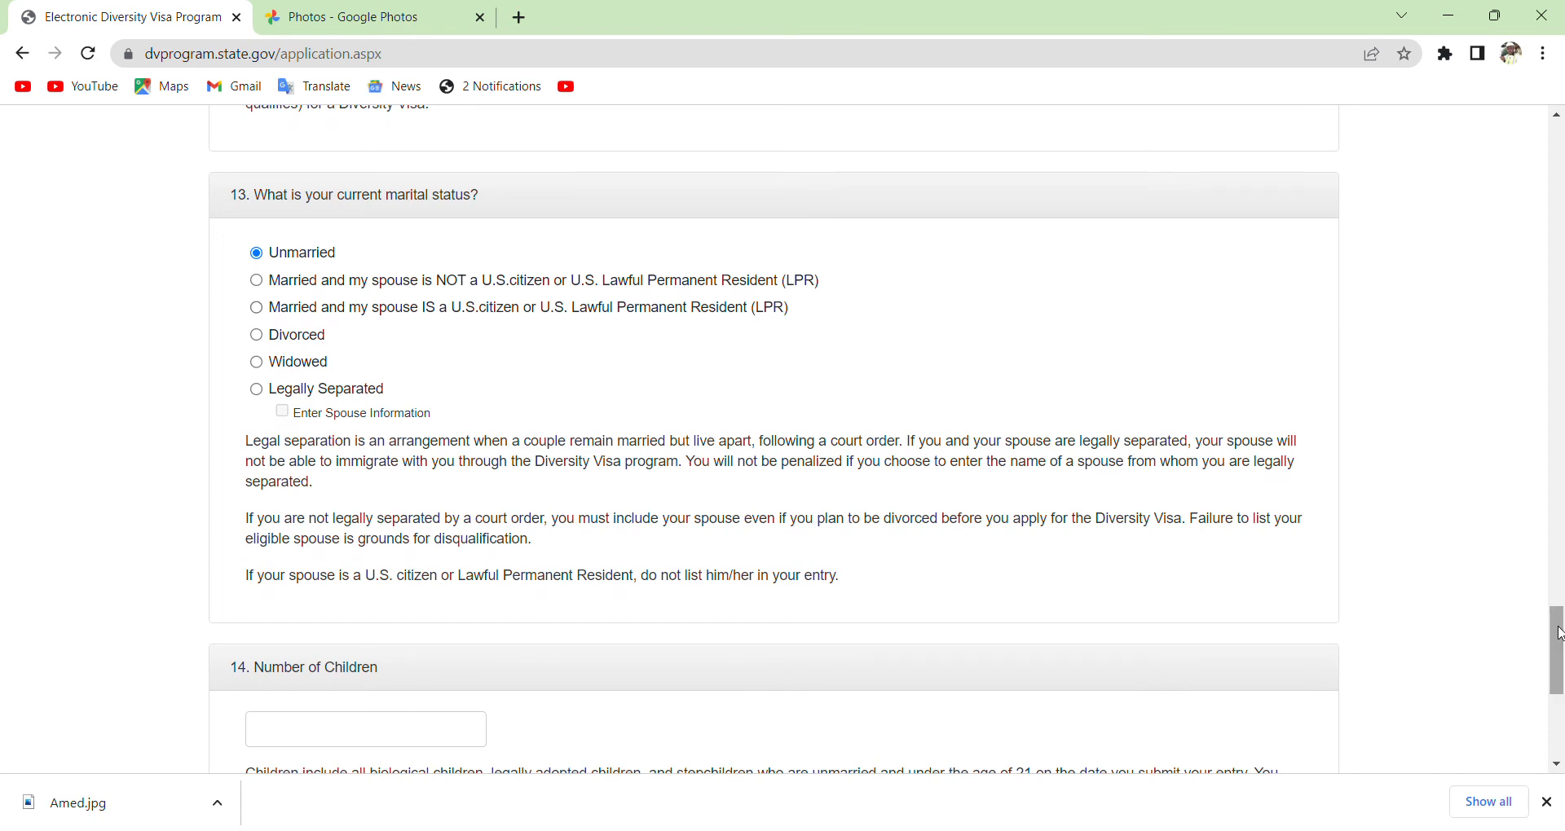
pyautogui.moveTo(1558, 634); pyautogui.dragTo(1557, 656)
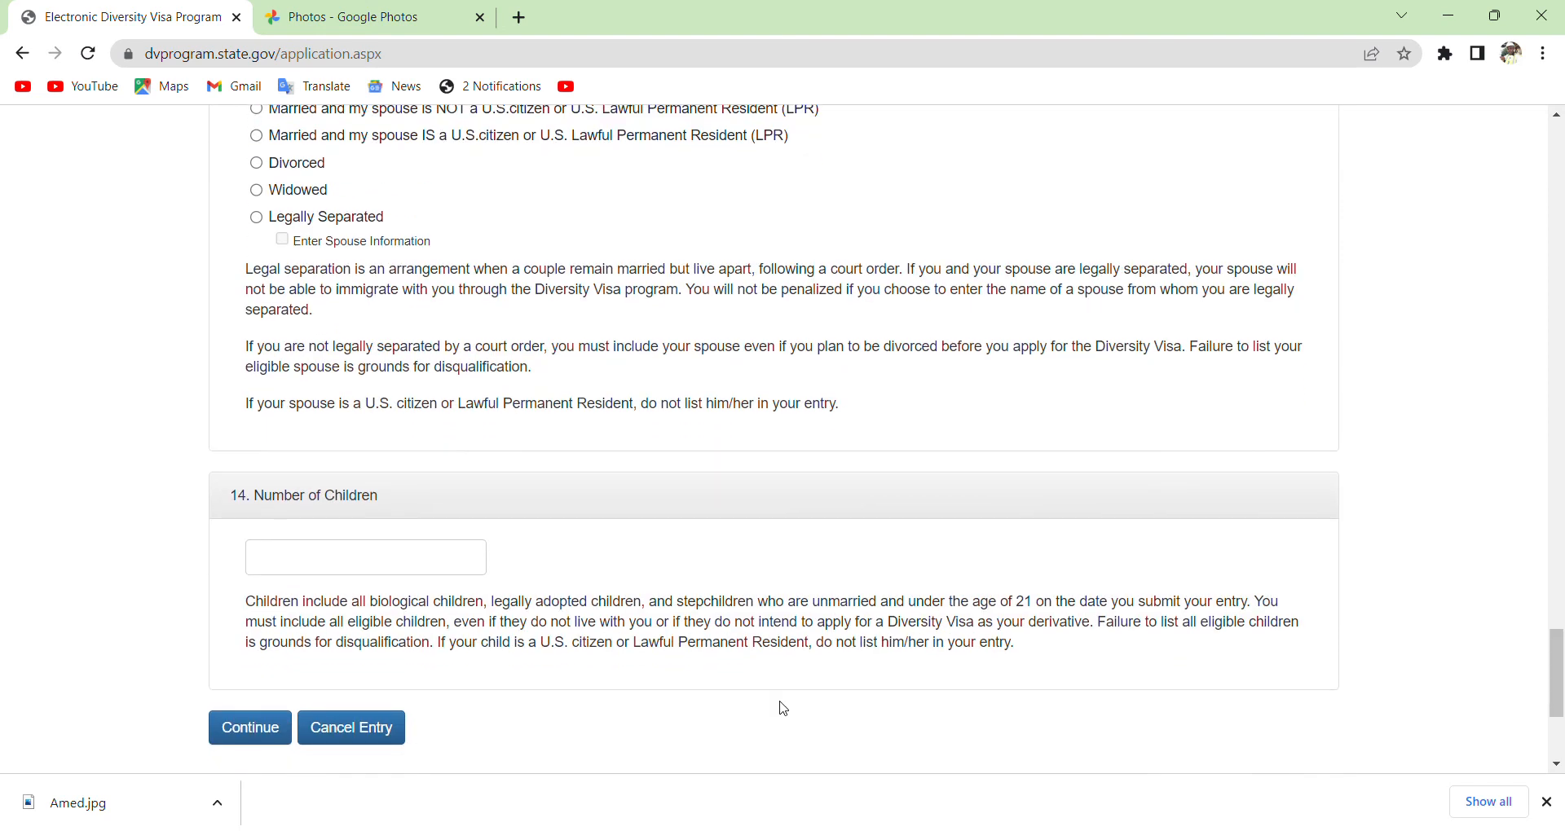
pyautogui.click(374, 569)
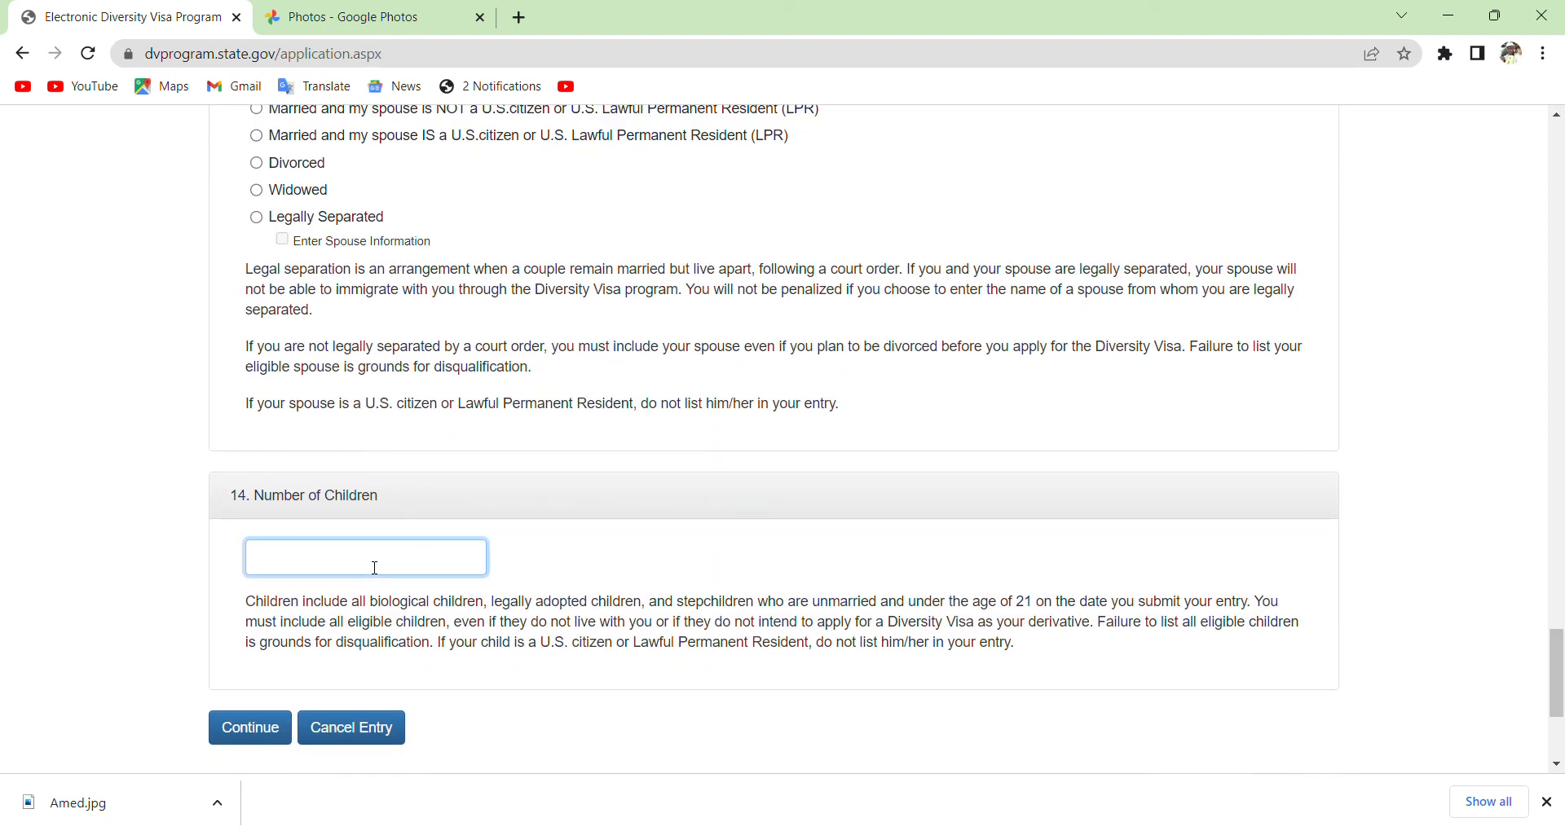
pyautogui.write('0')
pyautogui.click(255, 733)
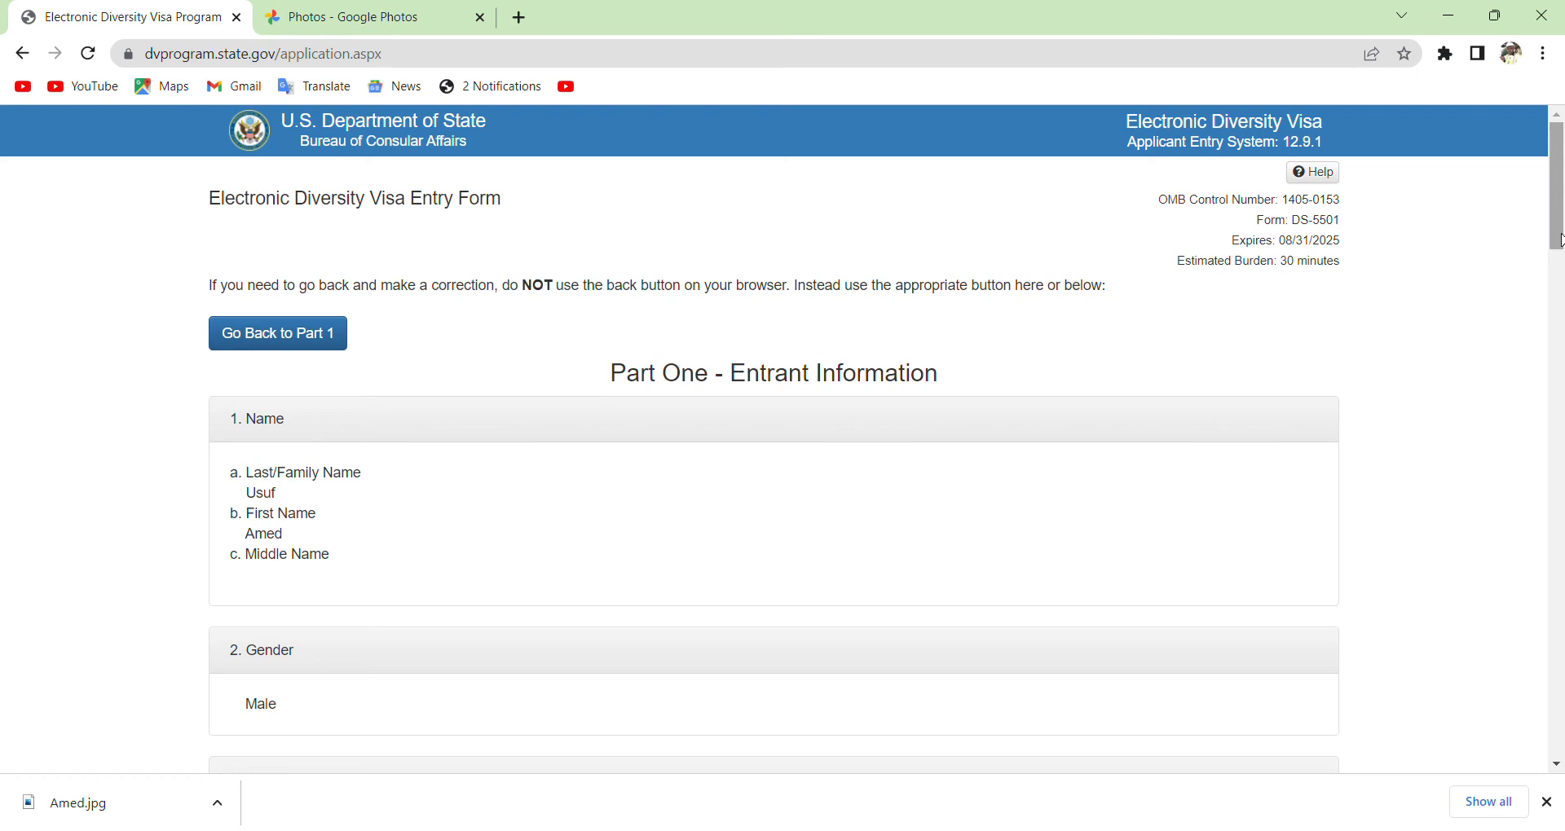
# Scroll the review summary from Part One down to Number of Children (0).
pyautogui.moveTo(1561, 235); pyautogui.dragTo(1560, 283)
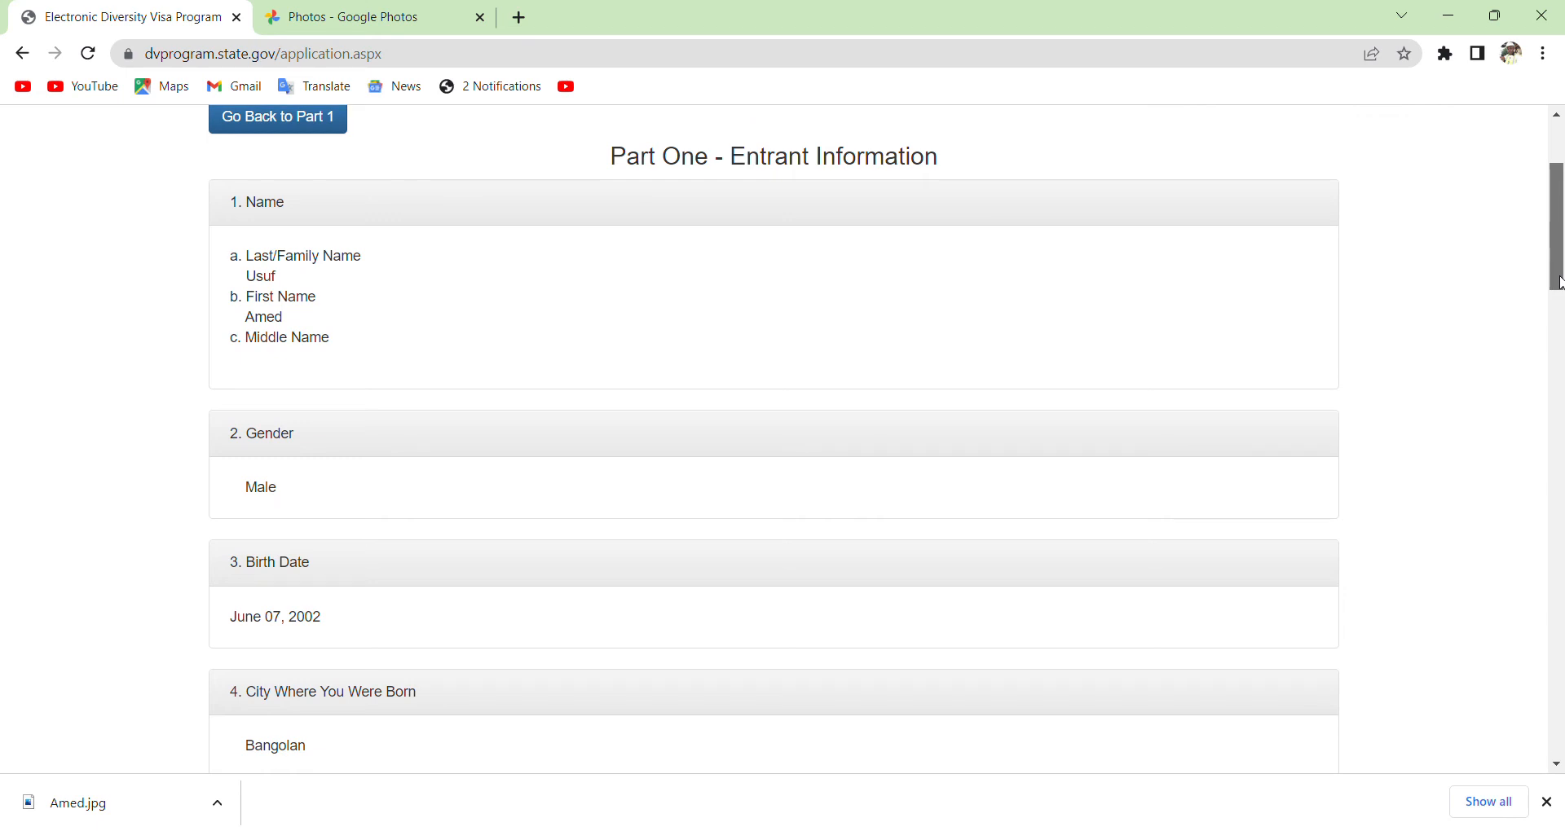
pyautogui.moveTo(1562, 284); pyautogui.dragTo(1561, 344)
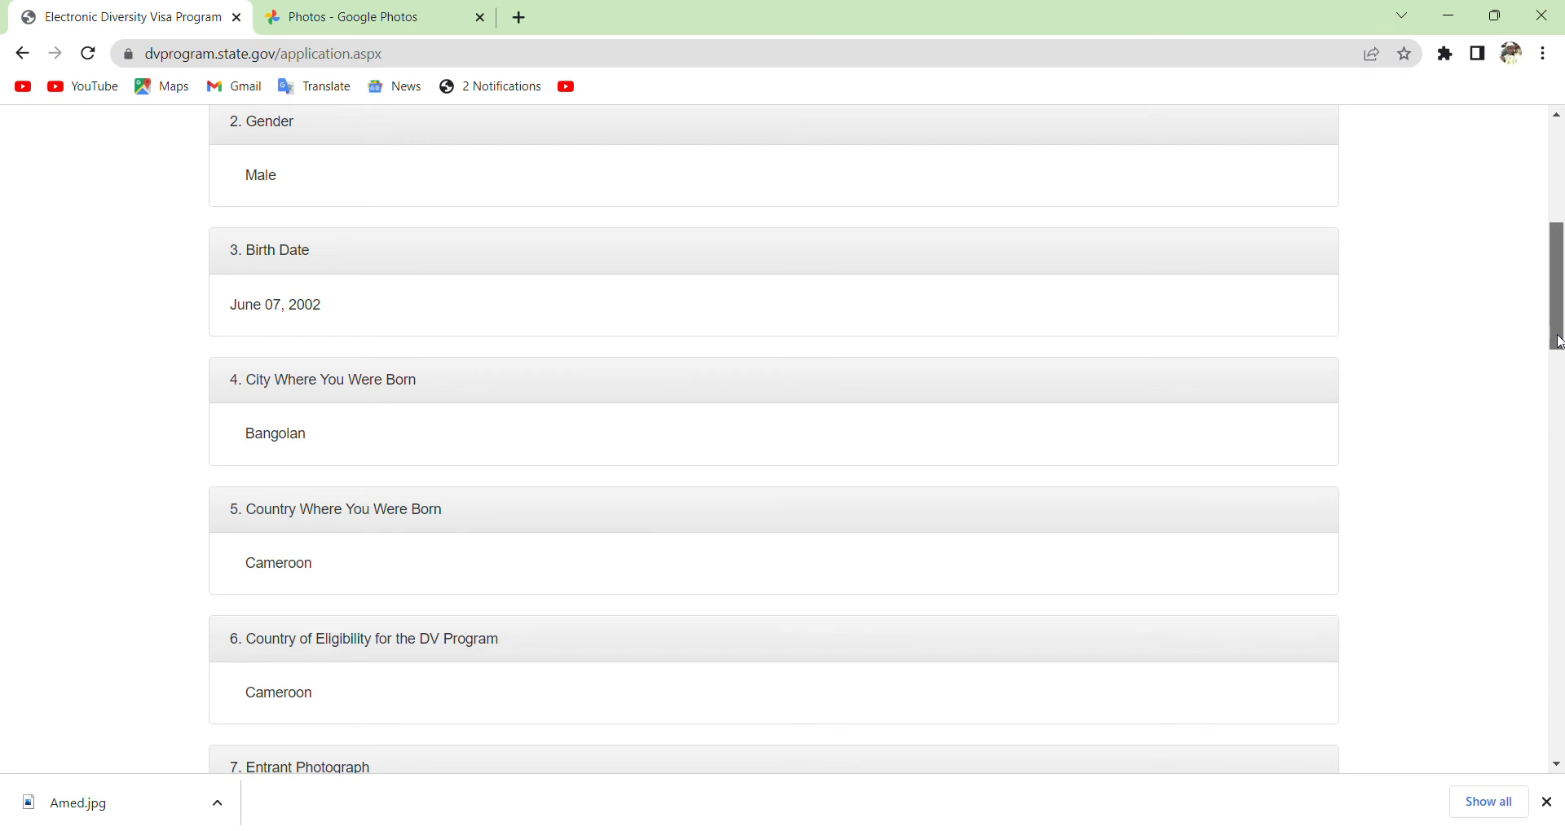
pyautogui.moveTo(1559, 343); pyautogui.dragTo(1493, 743)
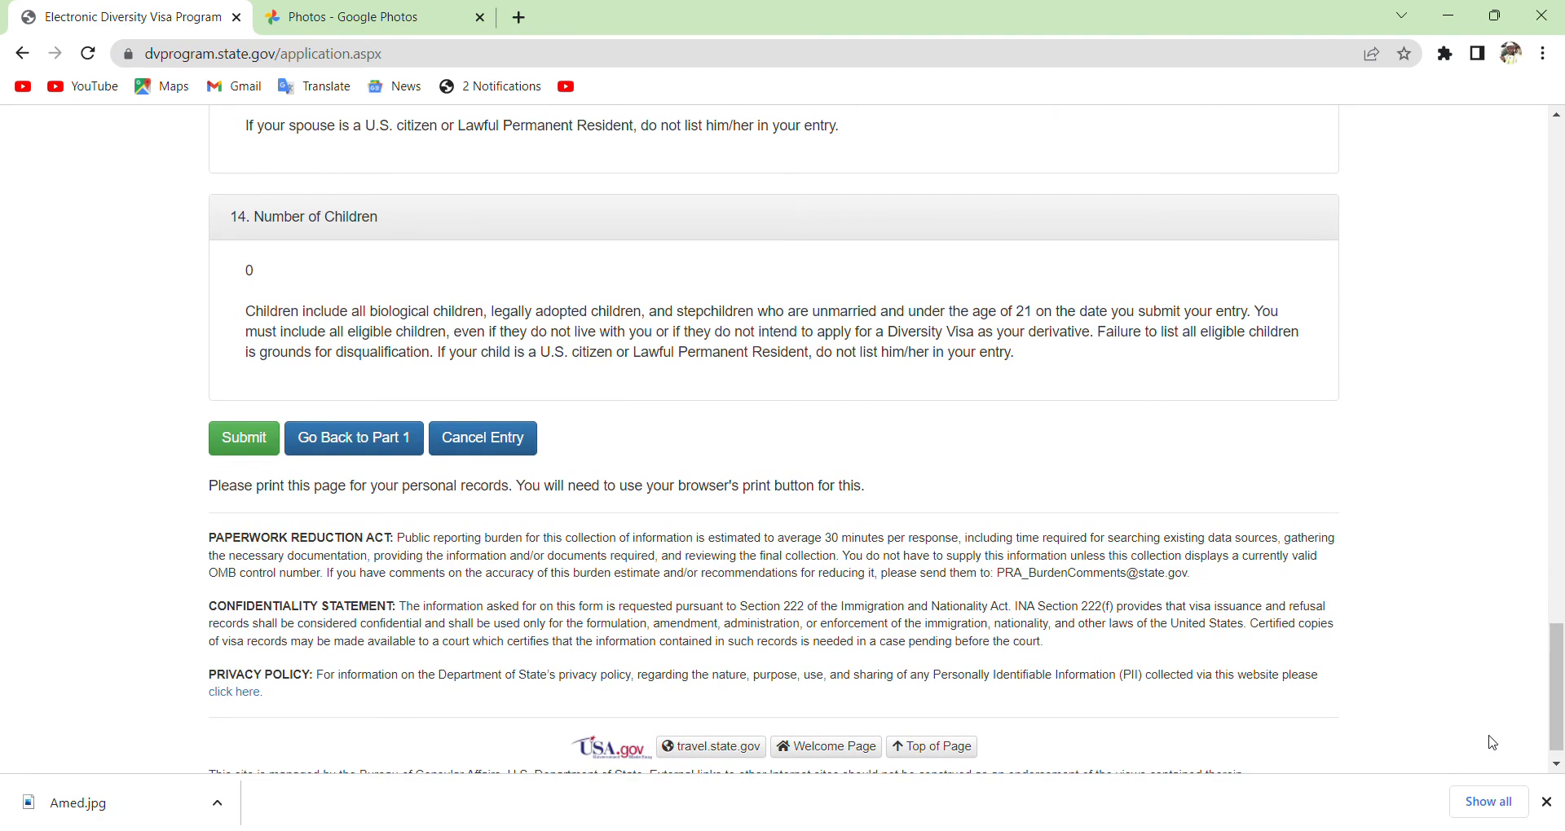
# Go back to Part 1 and change the birth date to month 07, day 06.
pyautogui.click(329, 448)
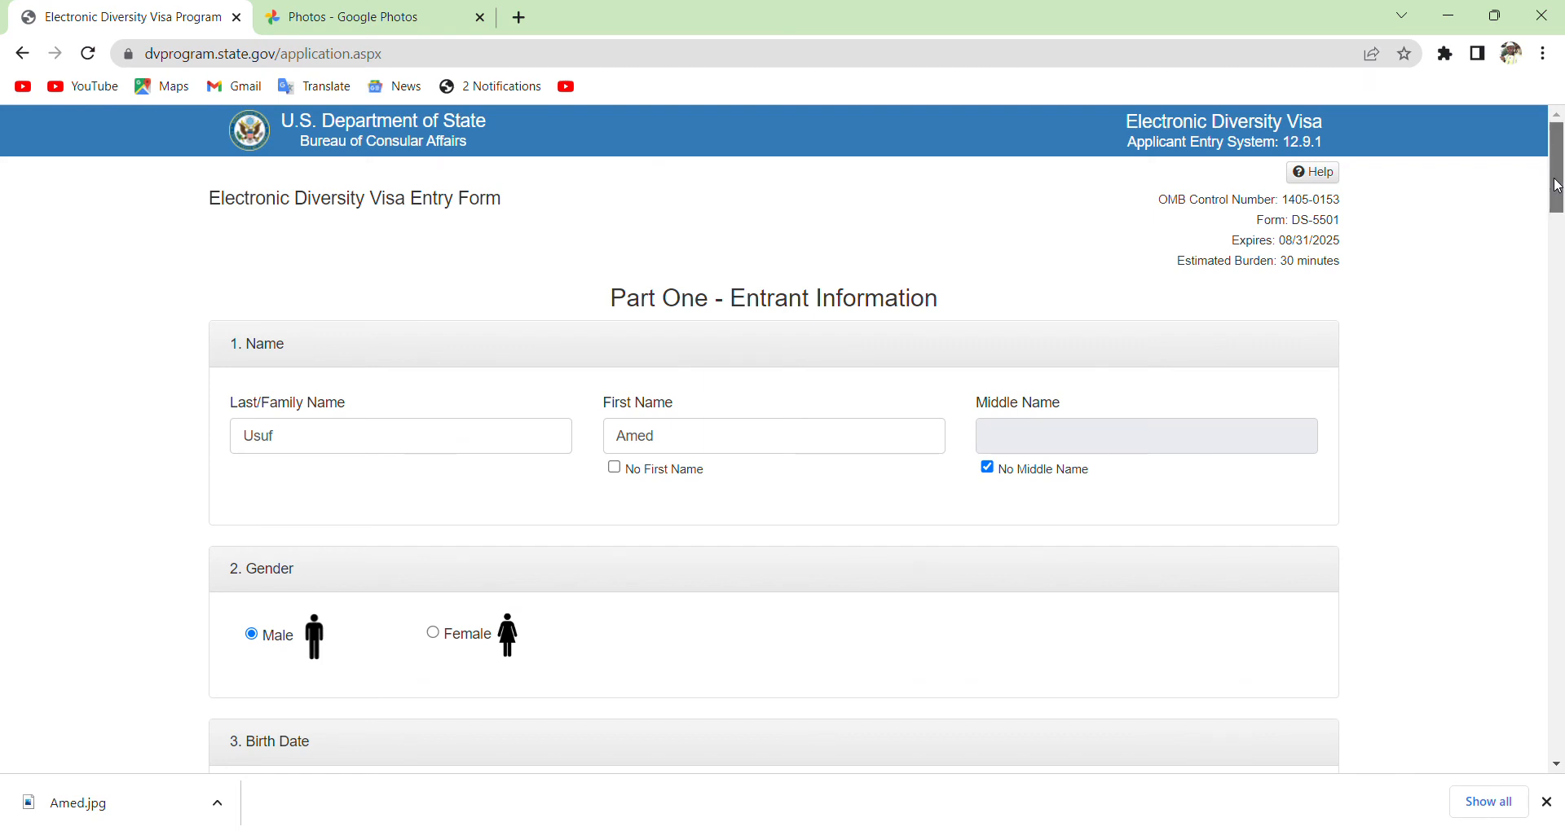
pyautogui.moveTo(1558, 186); pyautogui.dragTo(1558, 236)
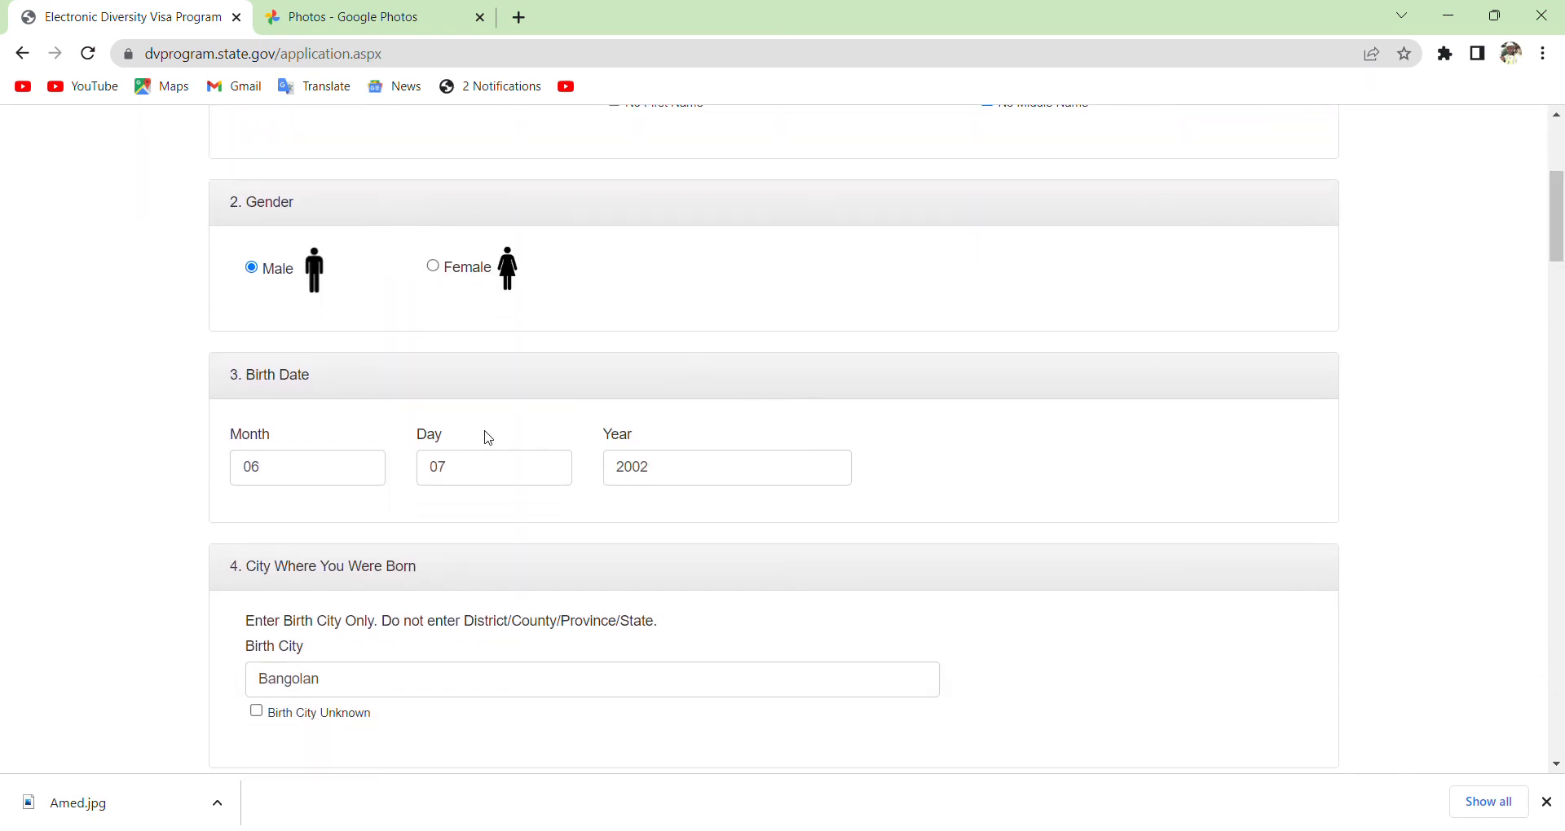
pyautogui.click(352, 482)
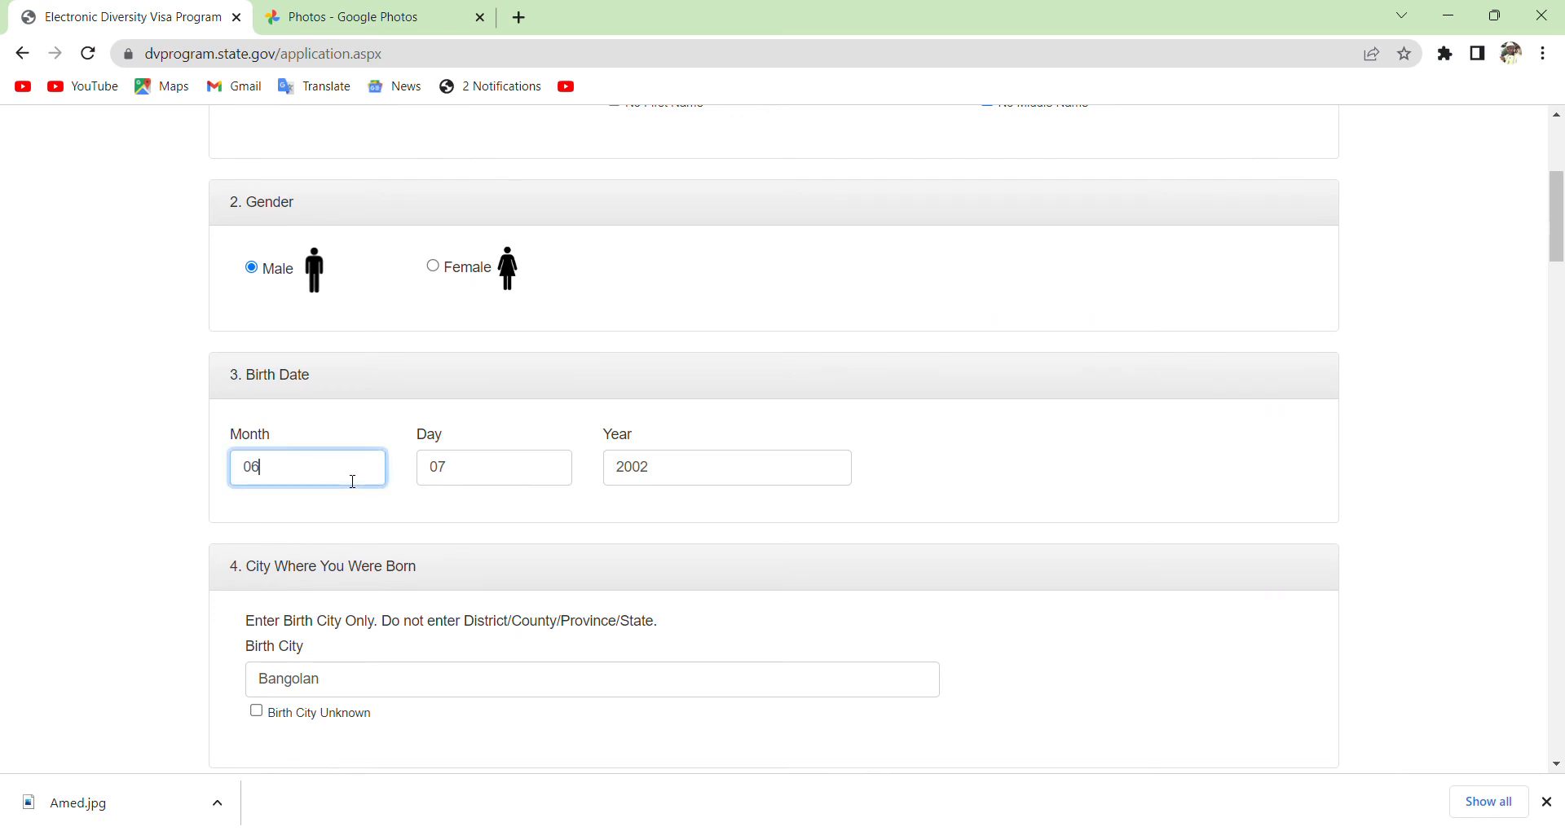
pyautogui.press('BackSpace')
pyautogui.write('7')
pyautogui.click(459, 471)
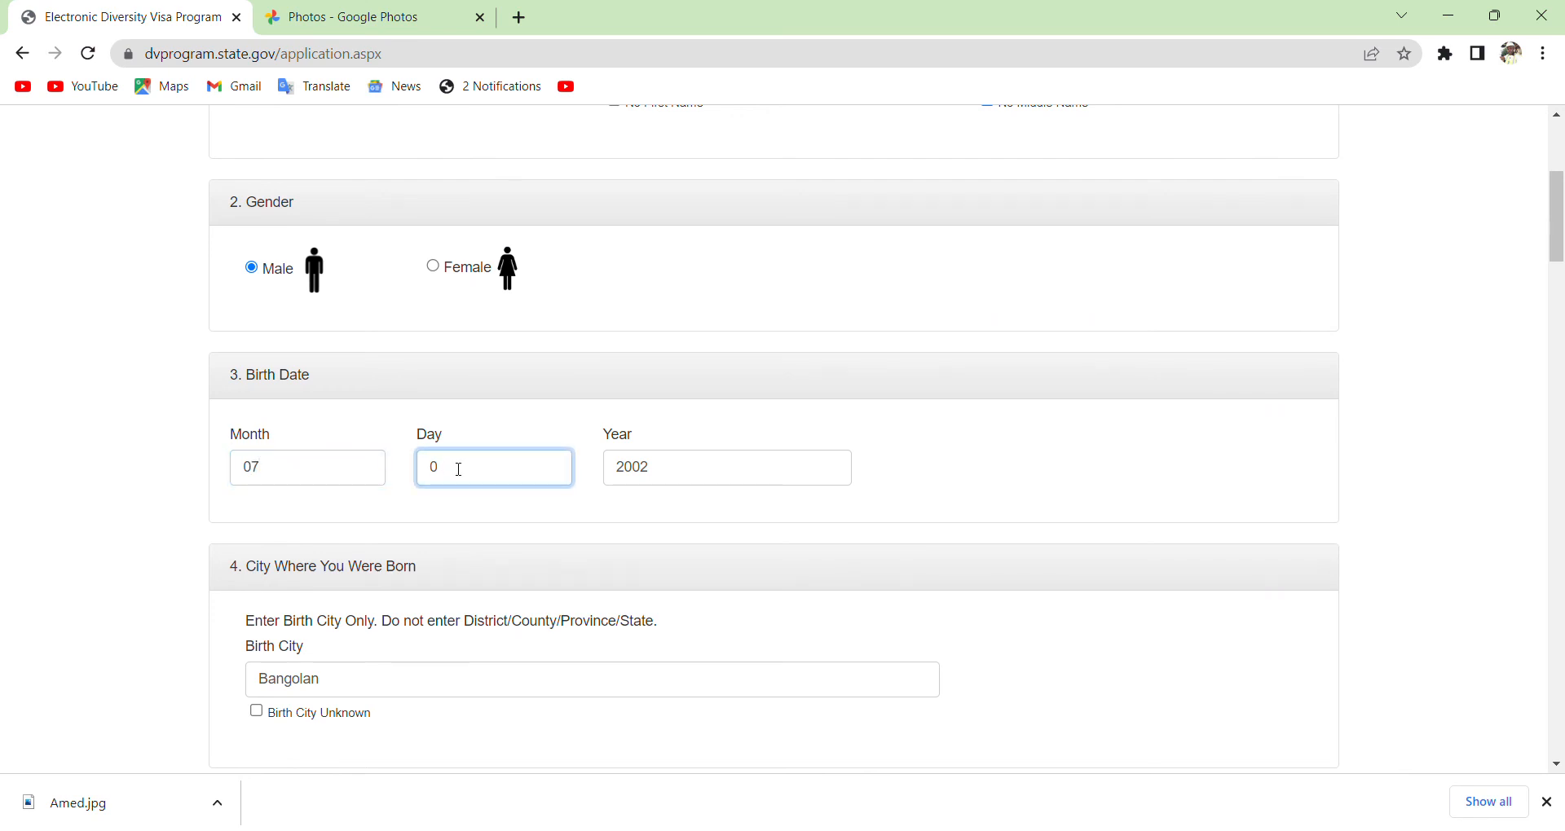
pyautogui.write('6')
pyautogui.moveTo(1559, 245); pyautogui.dragTo(1519, 731)
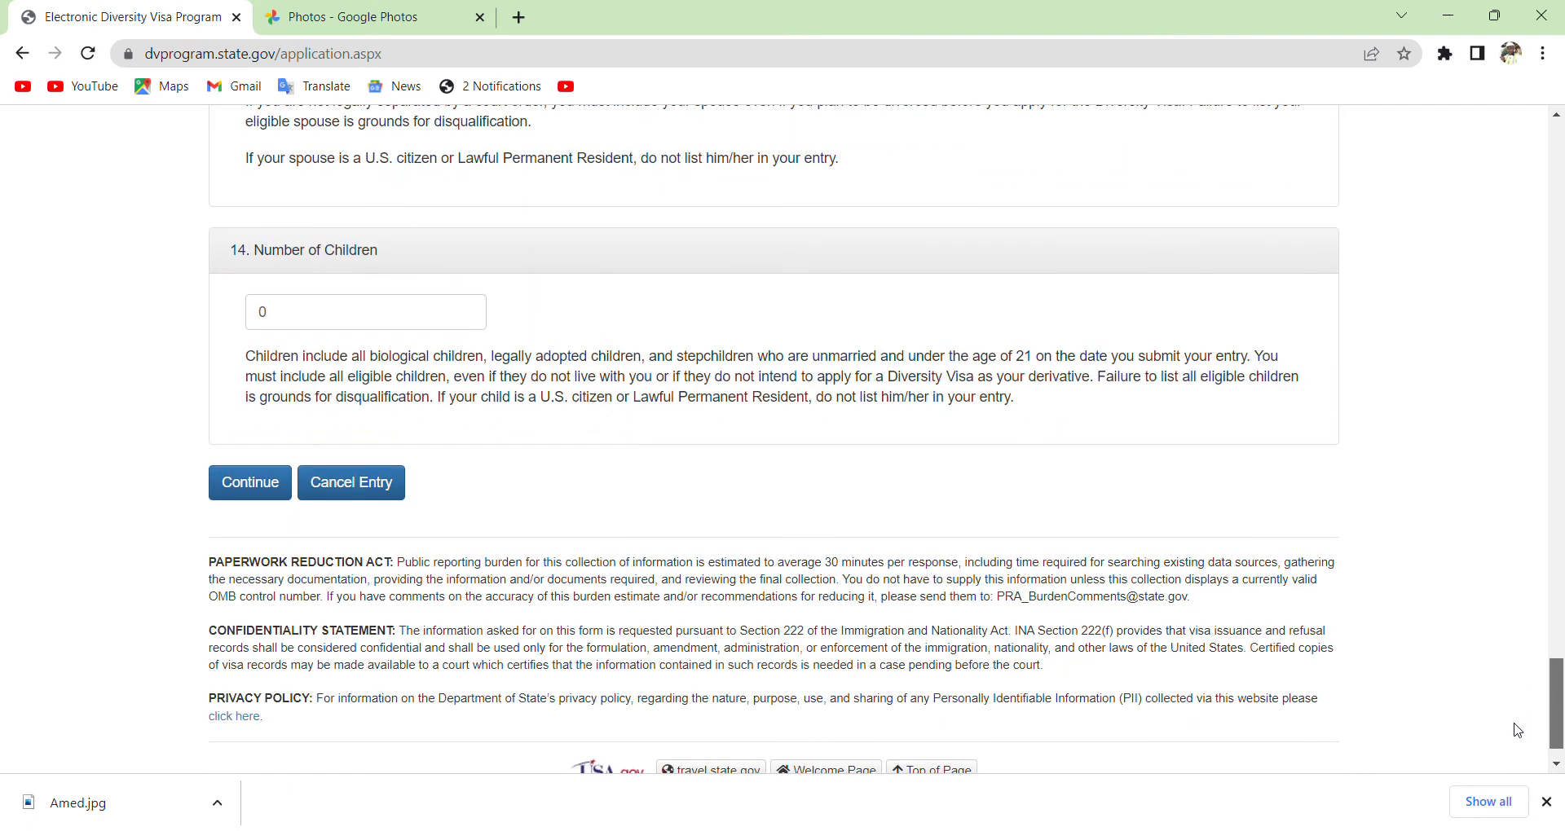
# Continue with the corrected form and scroll the review summary down to the Submit button.
pyautogui.click(237, 504)
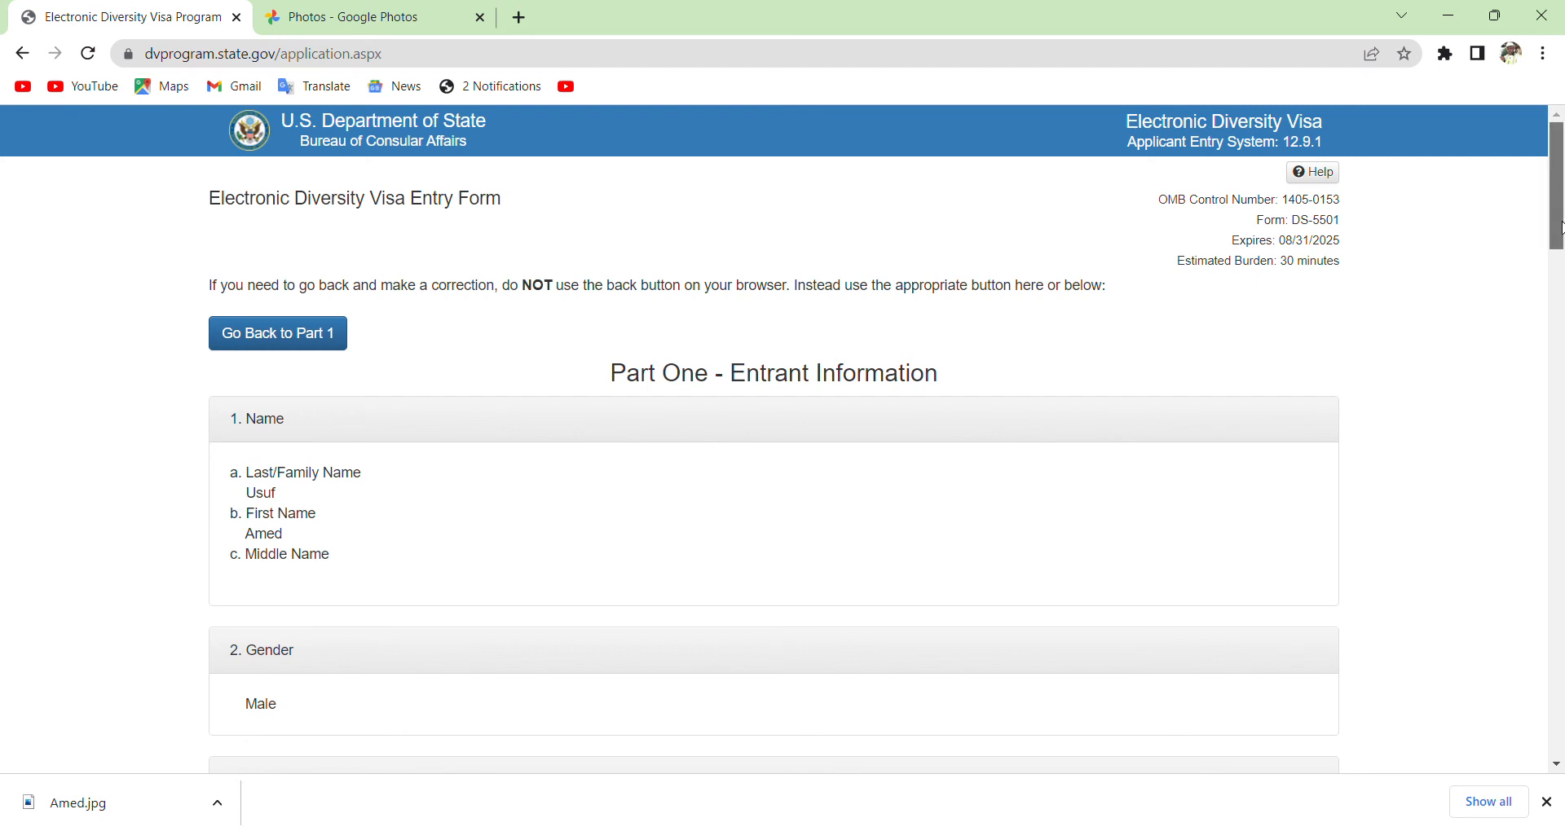
pyautogui.moveTo(1561, 229); pyautogui.dragTo(1561, 644)
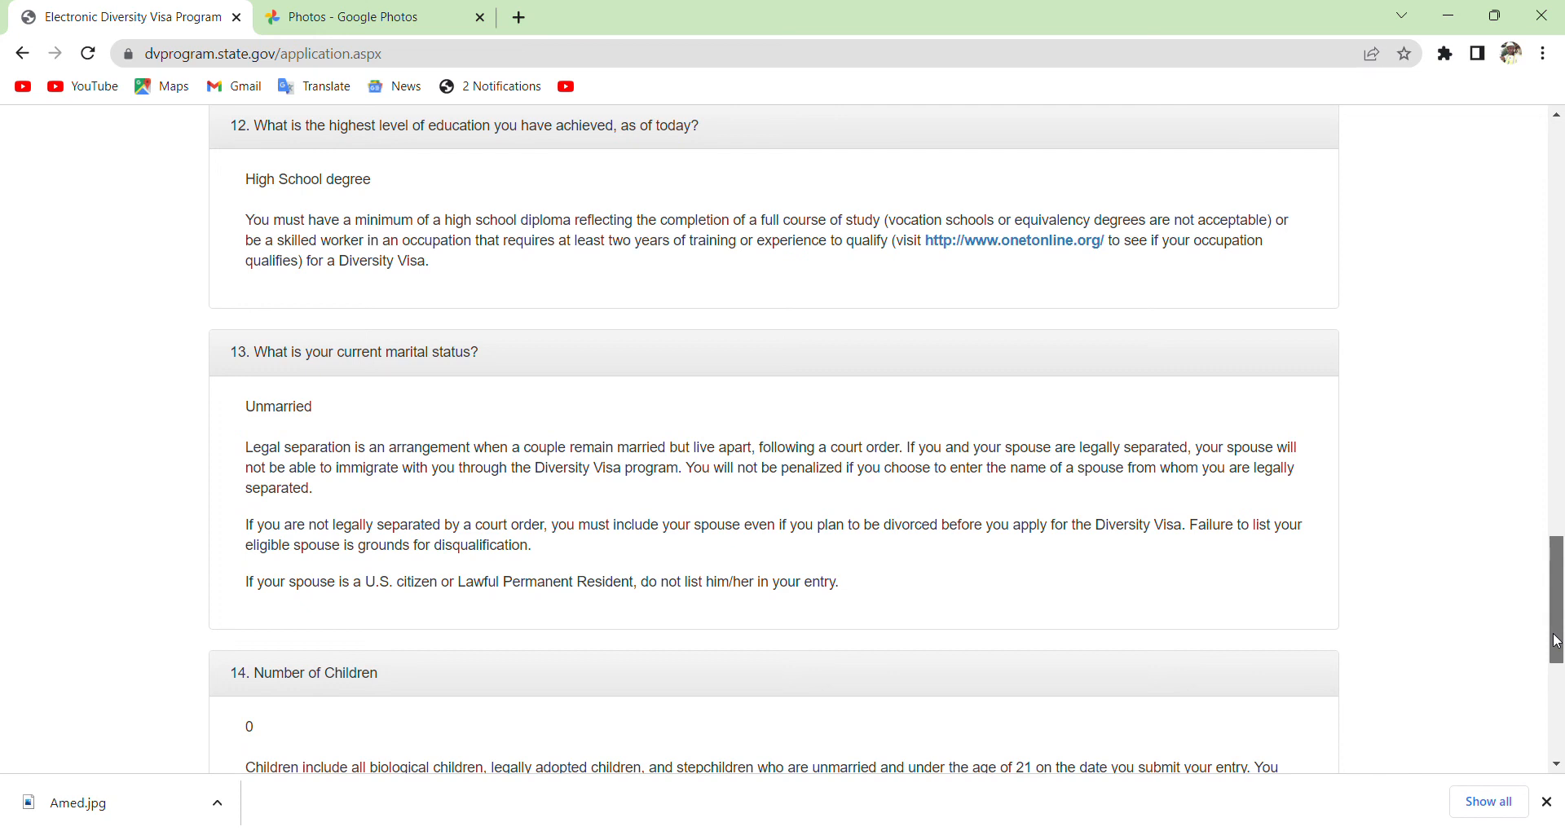
pyautogui.moveTo(1559, 644); pyautogui.dragTo(1552, 720)
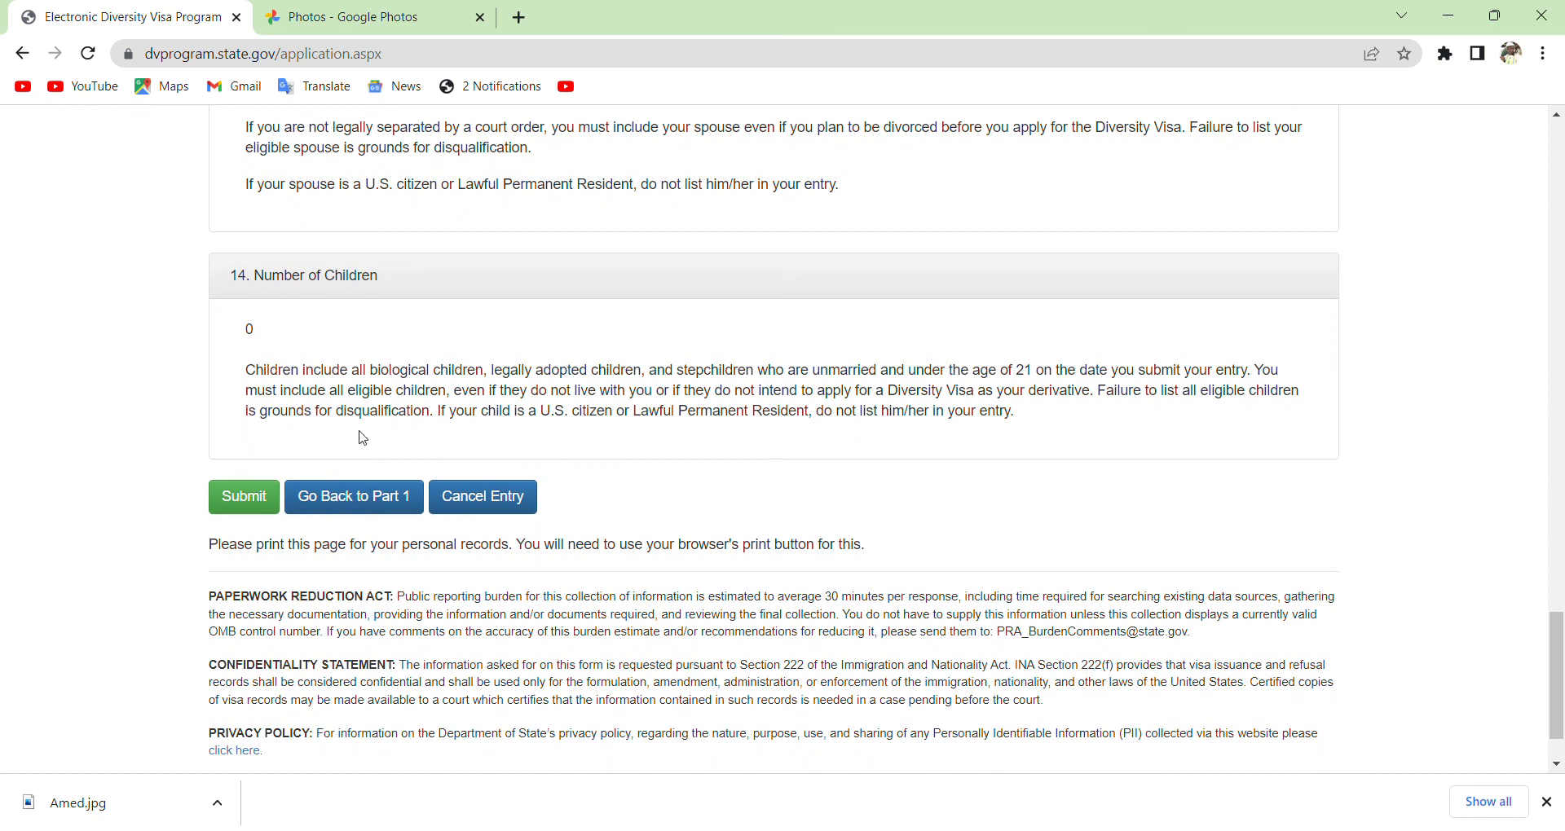
# Submit the DV-2024 entry to get the confirmation number.
pyautogui.click(245, 495)
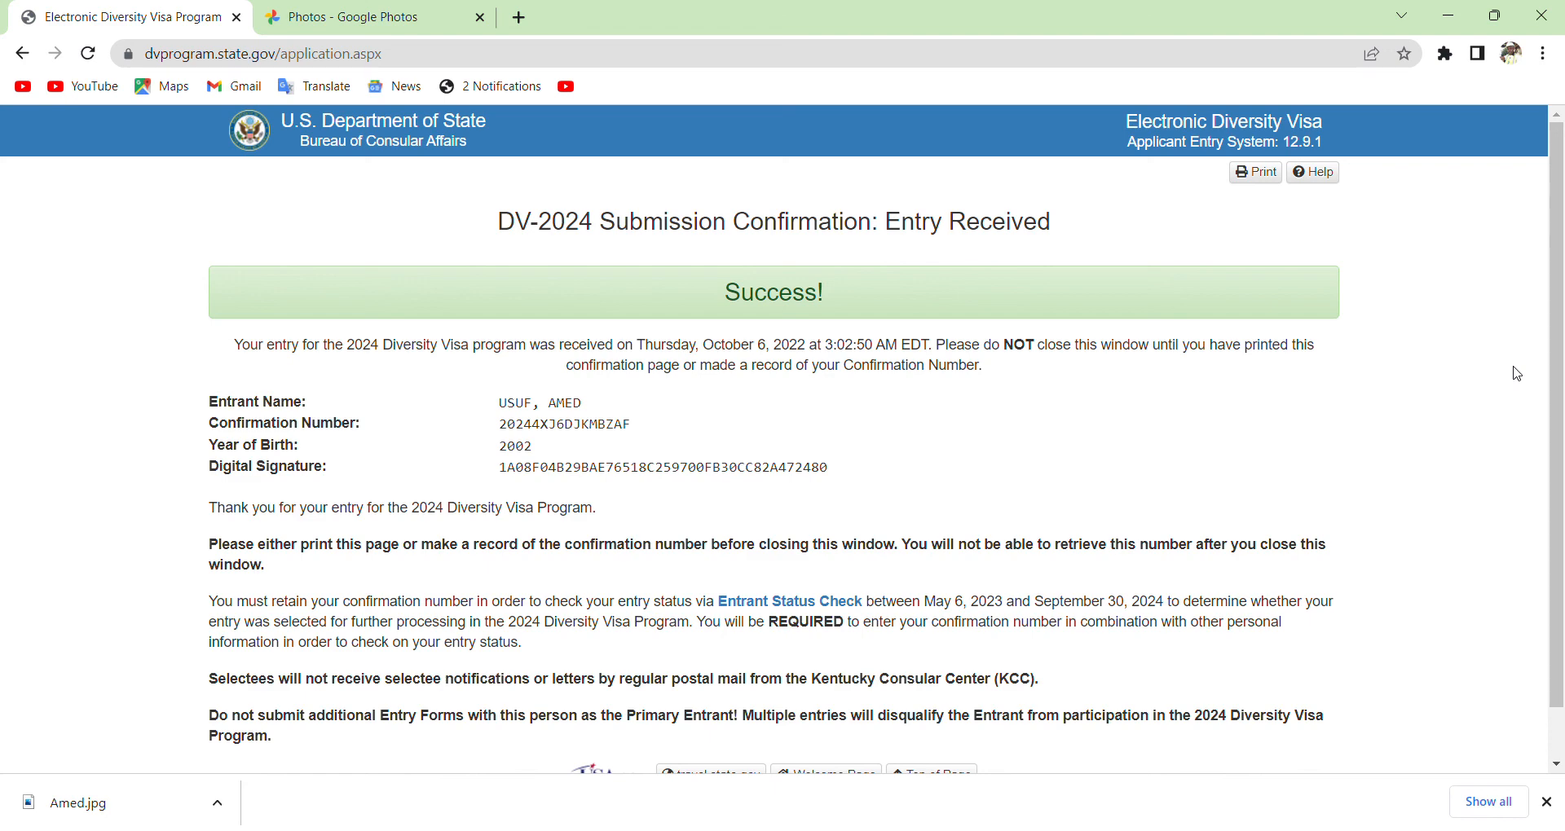
# Print the confirmation page to Microsoft Print to PDF.
pyautogui.click(1255, 173)
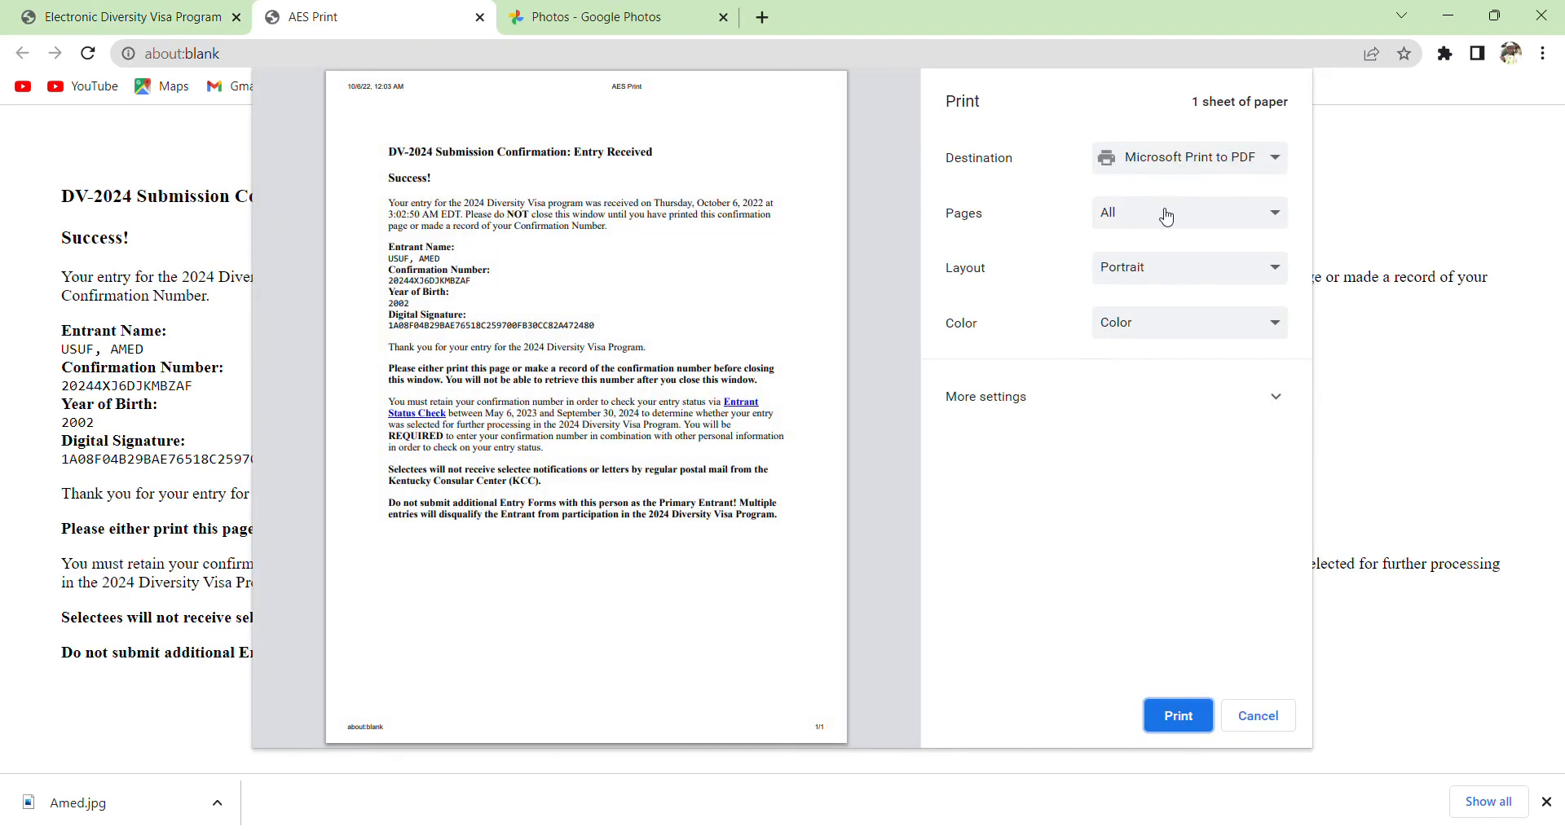
pyautogui.click(1172, 715)
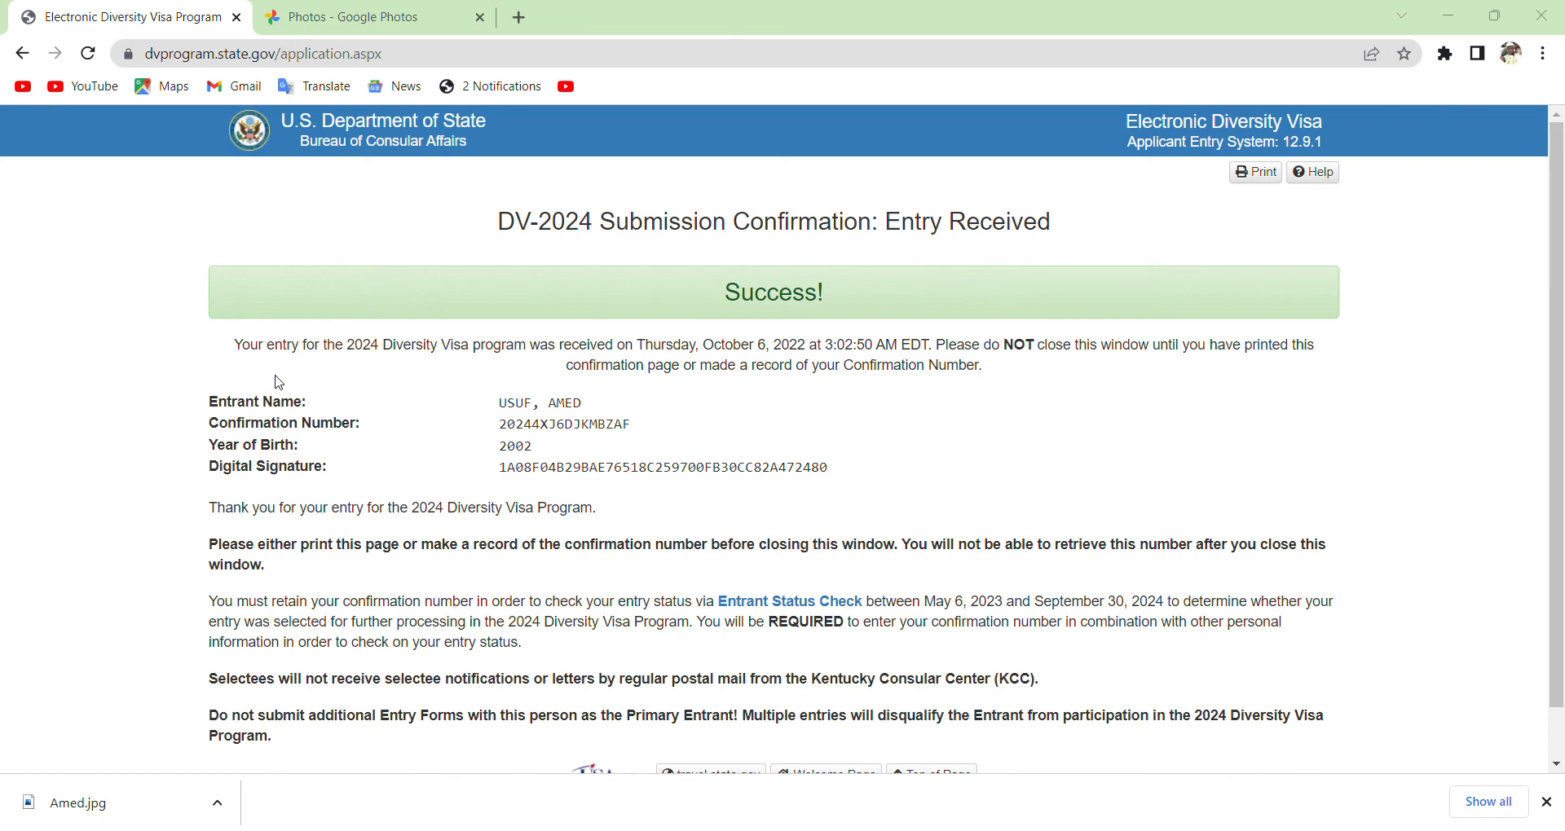
pyautogui.press('Tab')
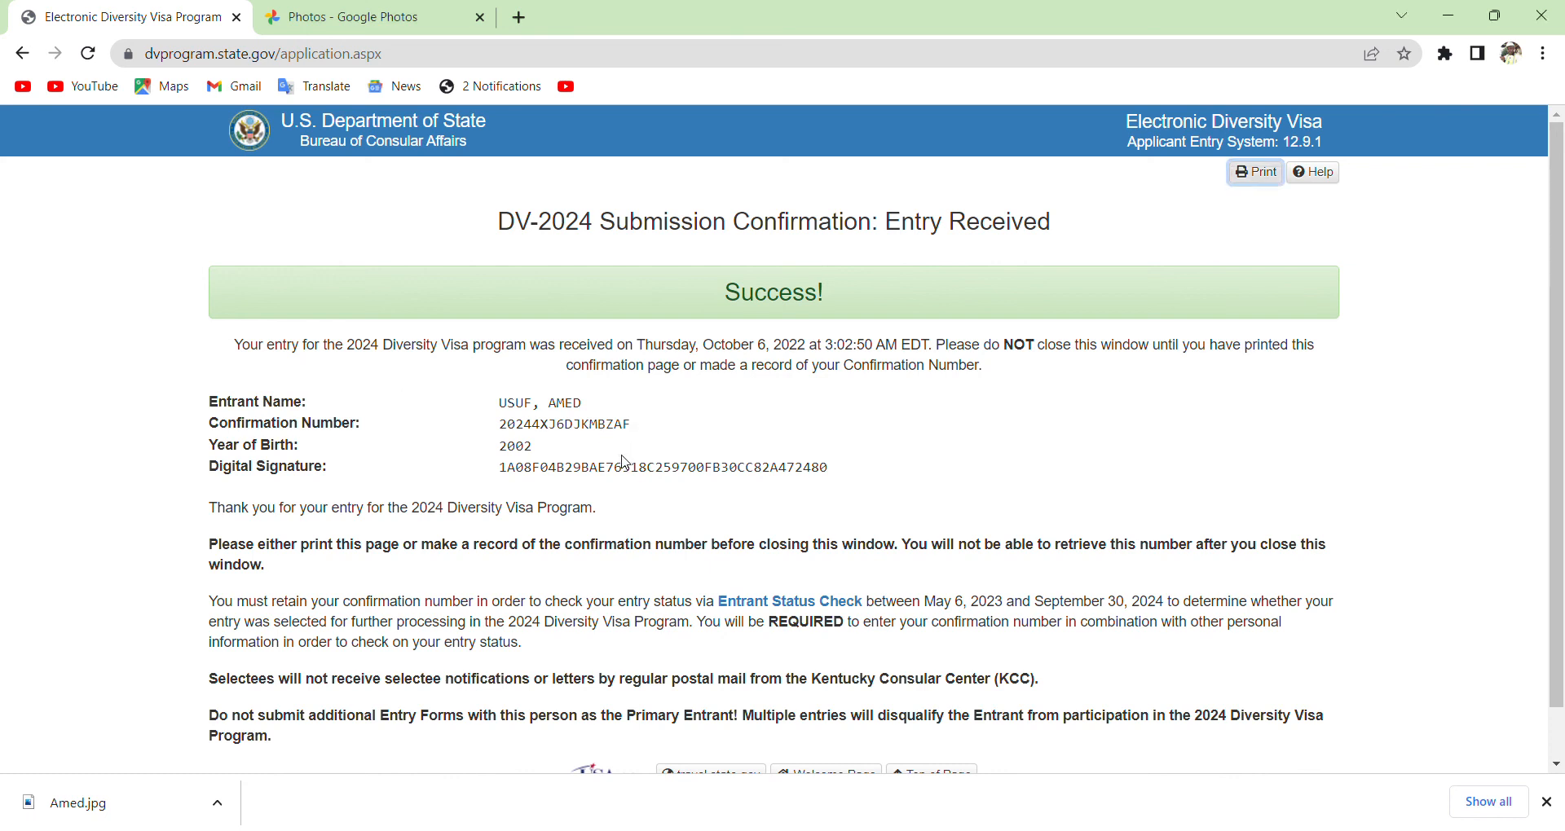